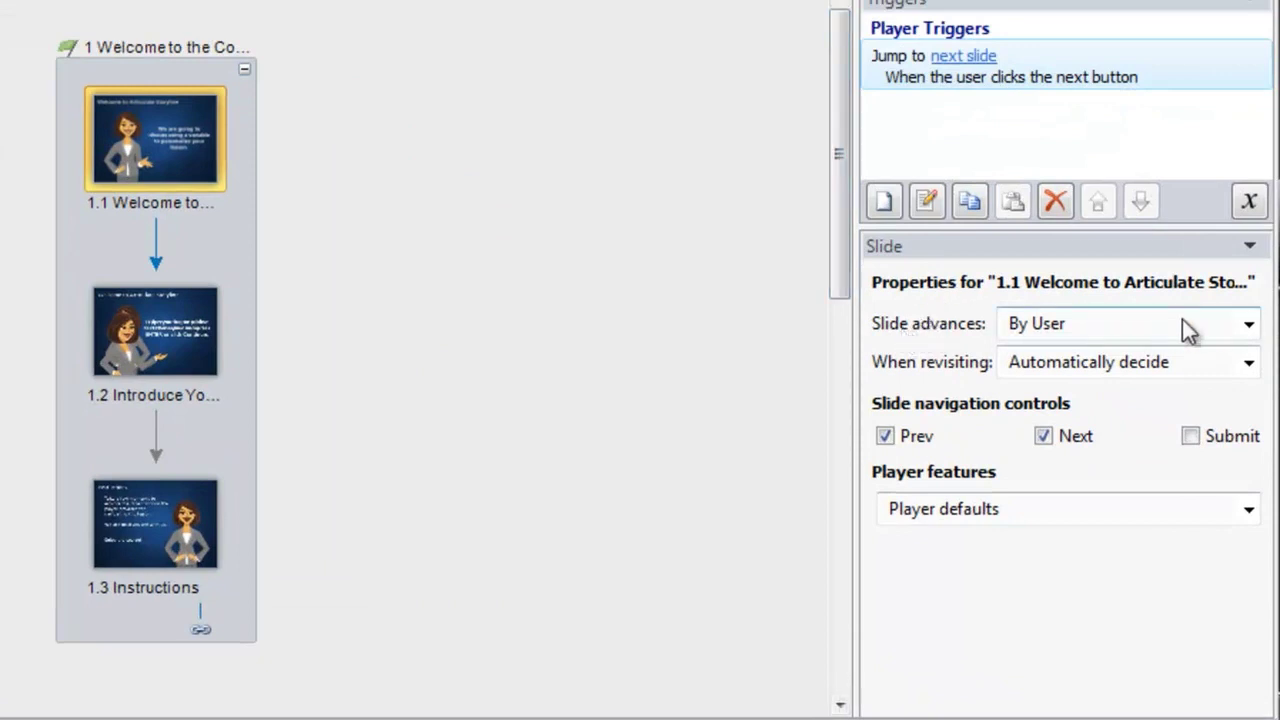
Step: Set slide 1.1 to advance automatically and turn off its Next and Prev buttons
click(1249, 326)
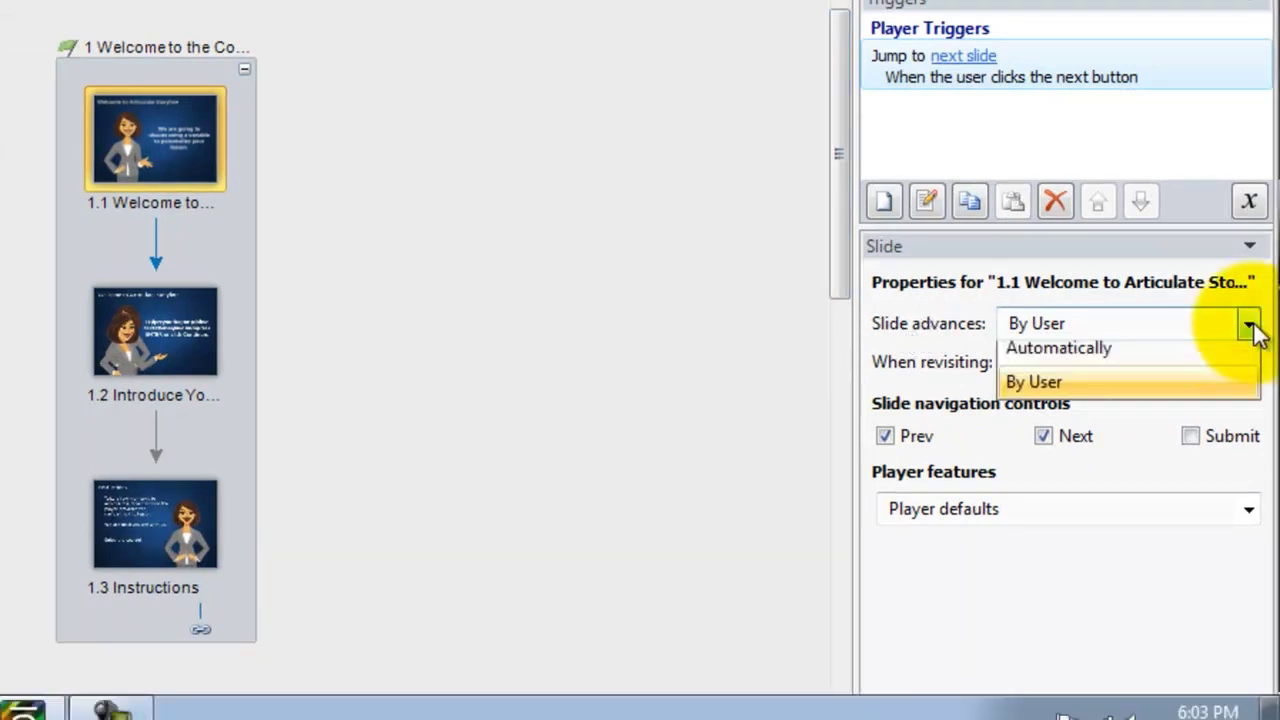
click(1107, 362)
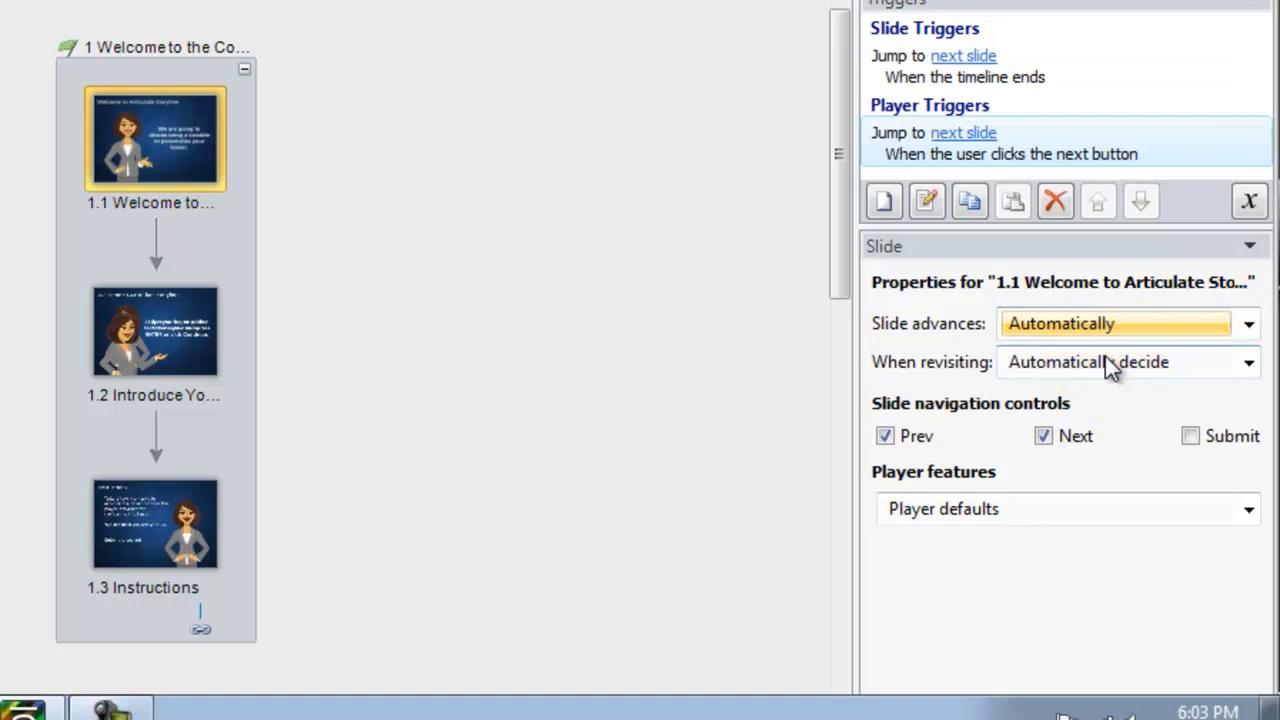
click(1043, 436)
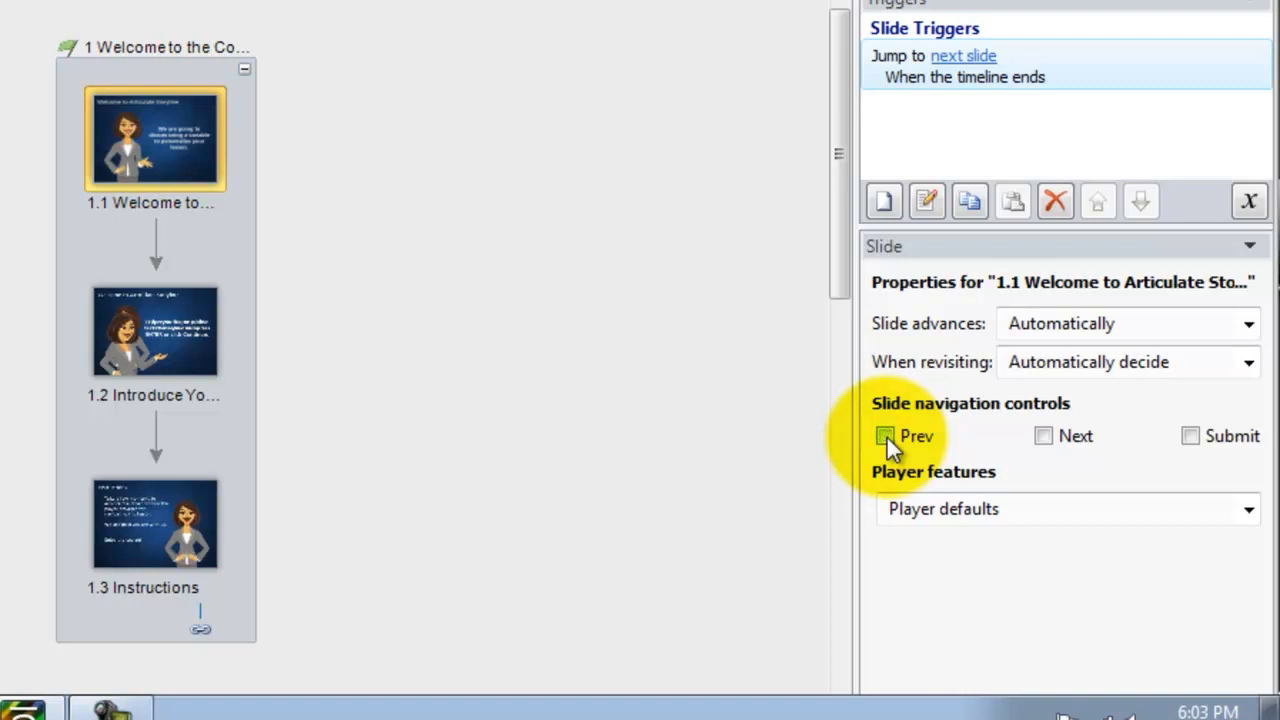
click(885, 436)
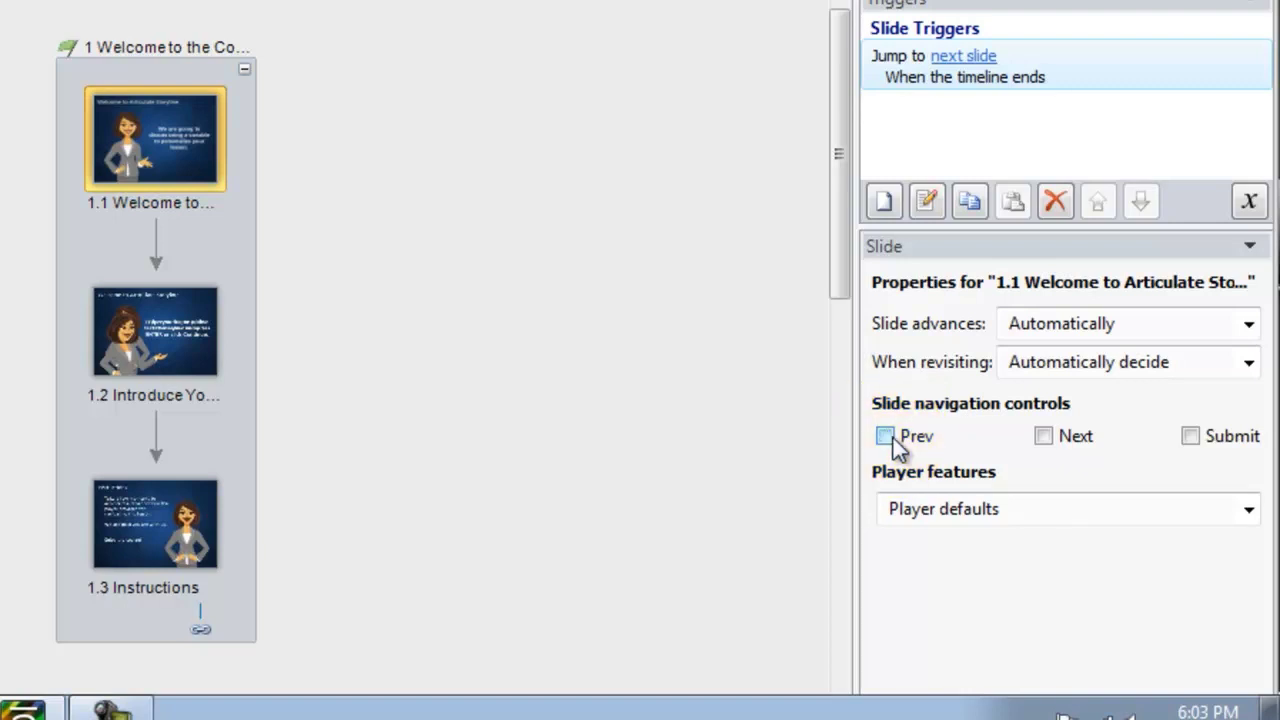
Step: Select slide 1.2 Introduce Yourself and uncheck its Next and Prev navigation controls
click(151, 316)
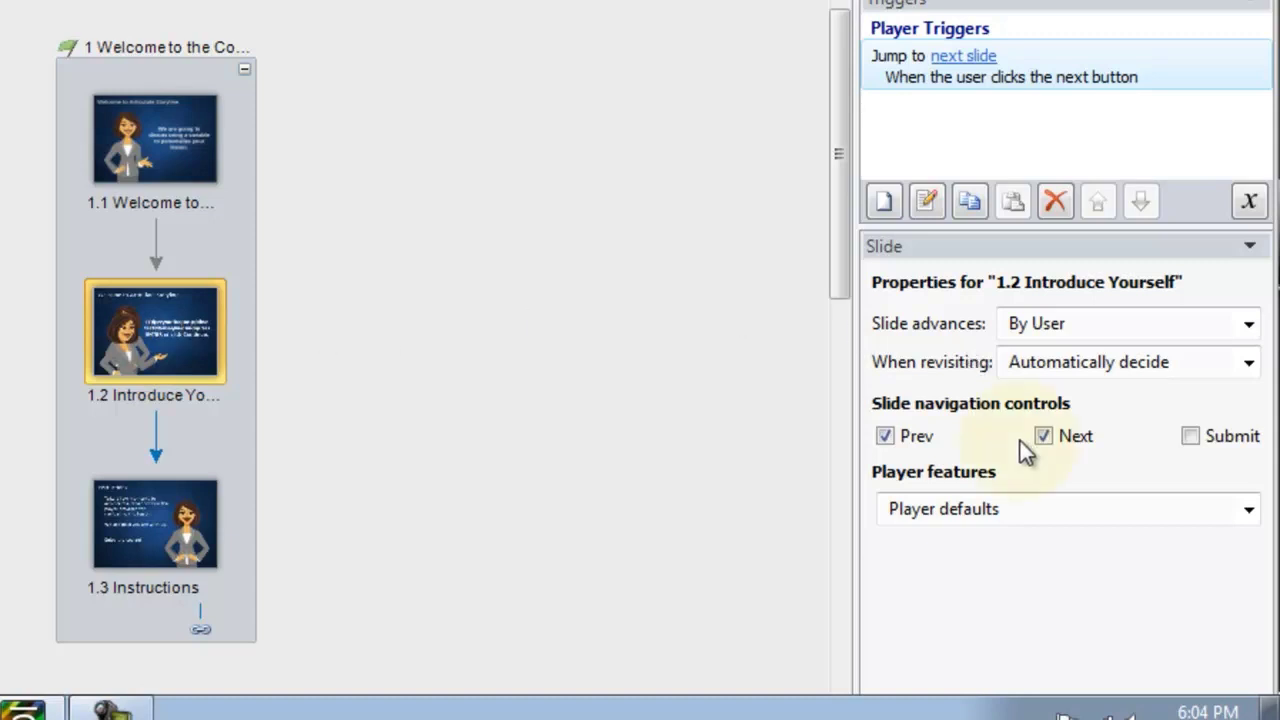
click(1045, 436)
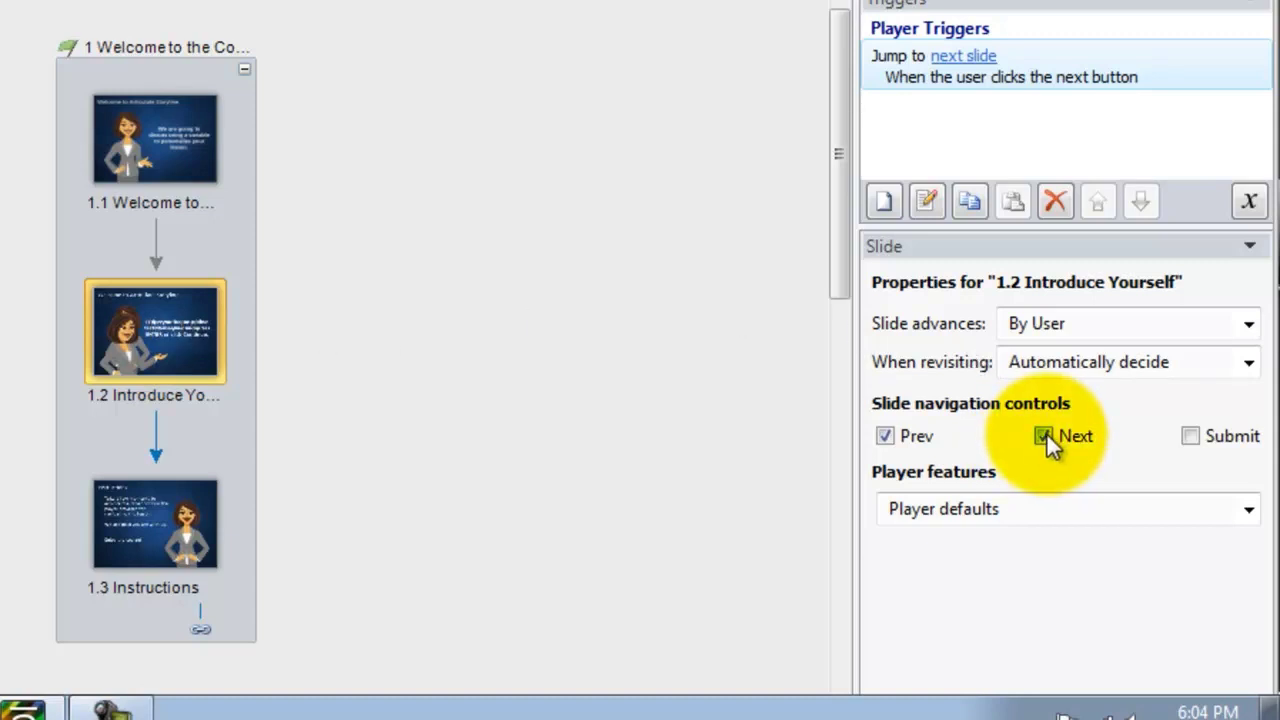
click(887, 437)
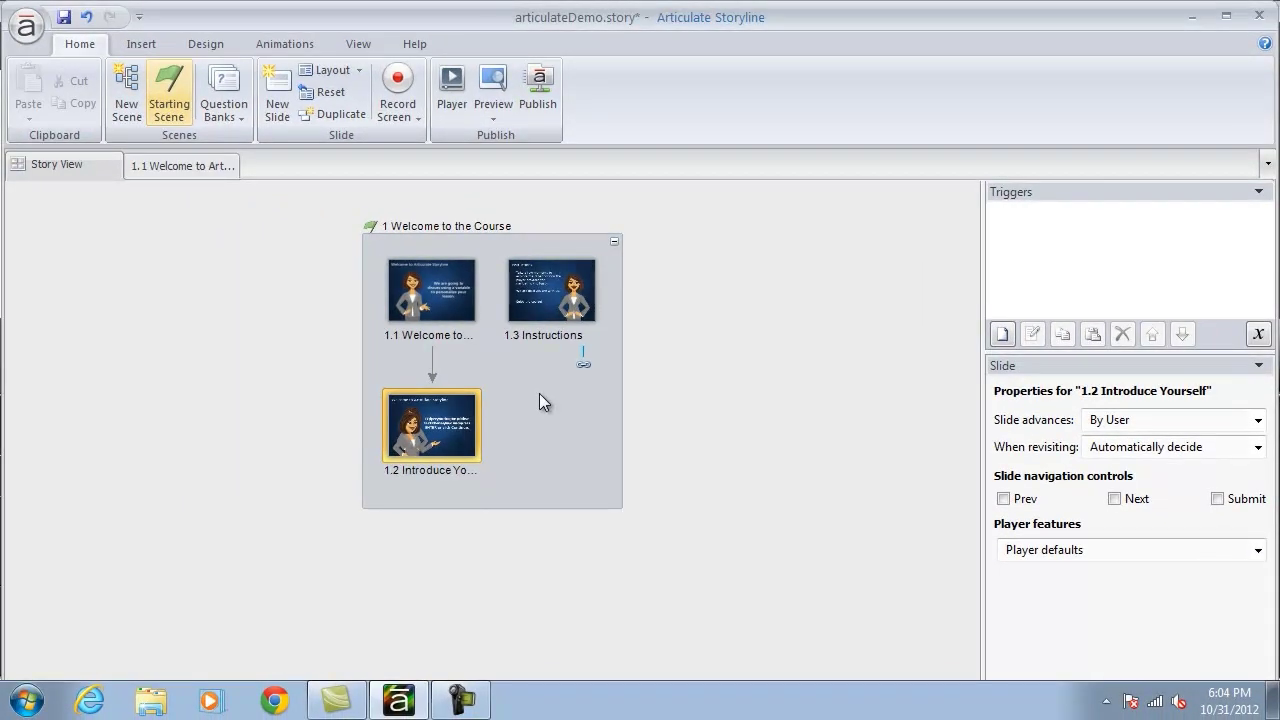
Step: In Player properties, move the Menu tab into the top bar ahead of Resources
click(80, 47)
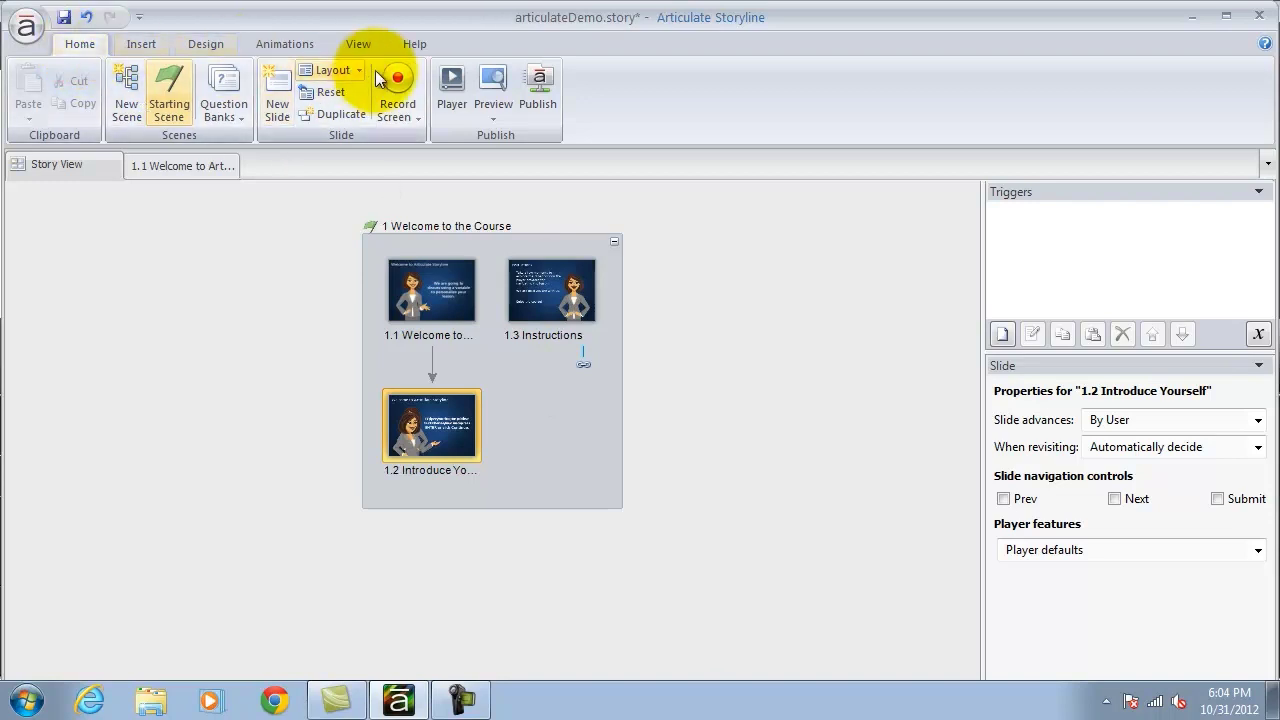
click(452, 88)
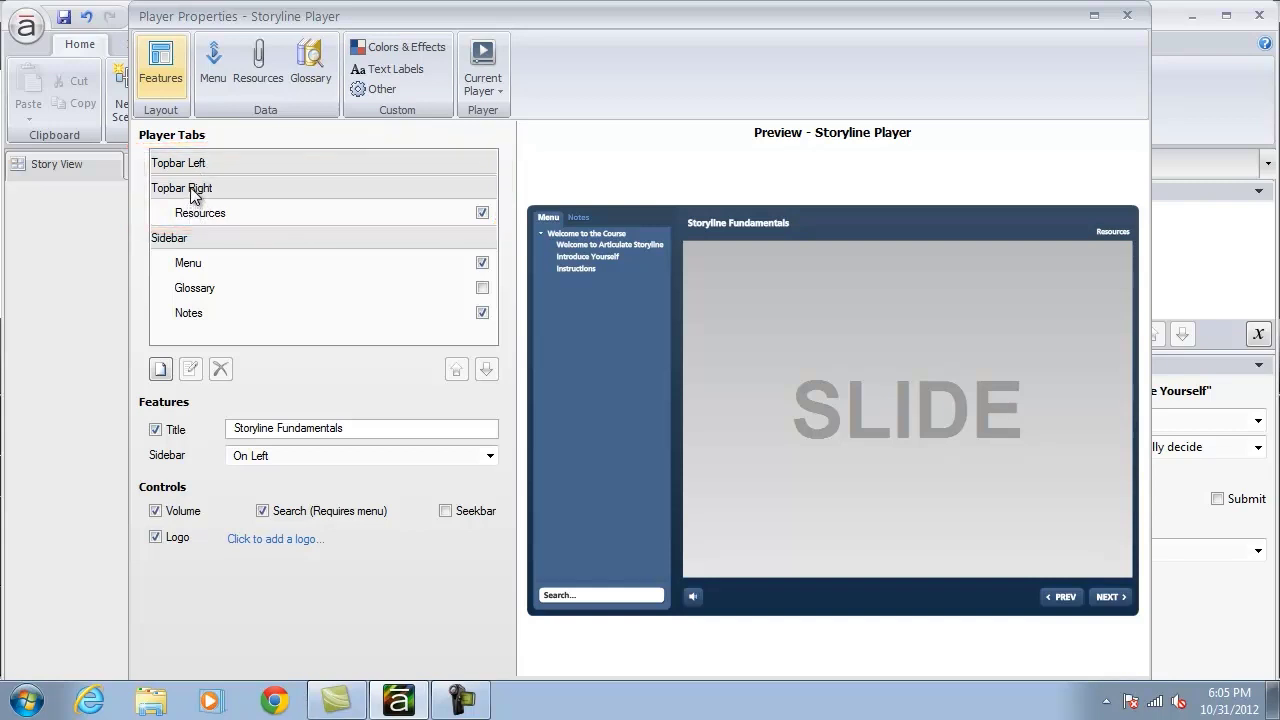
click(192, 265)
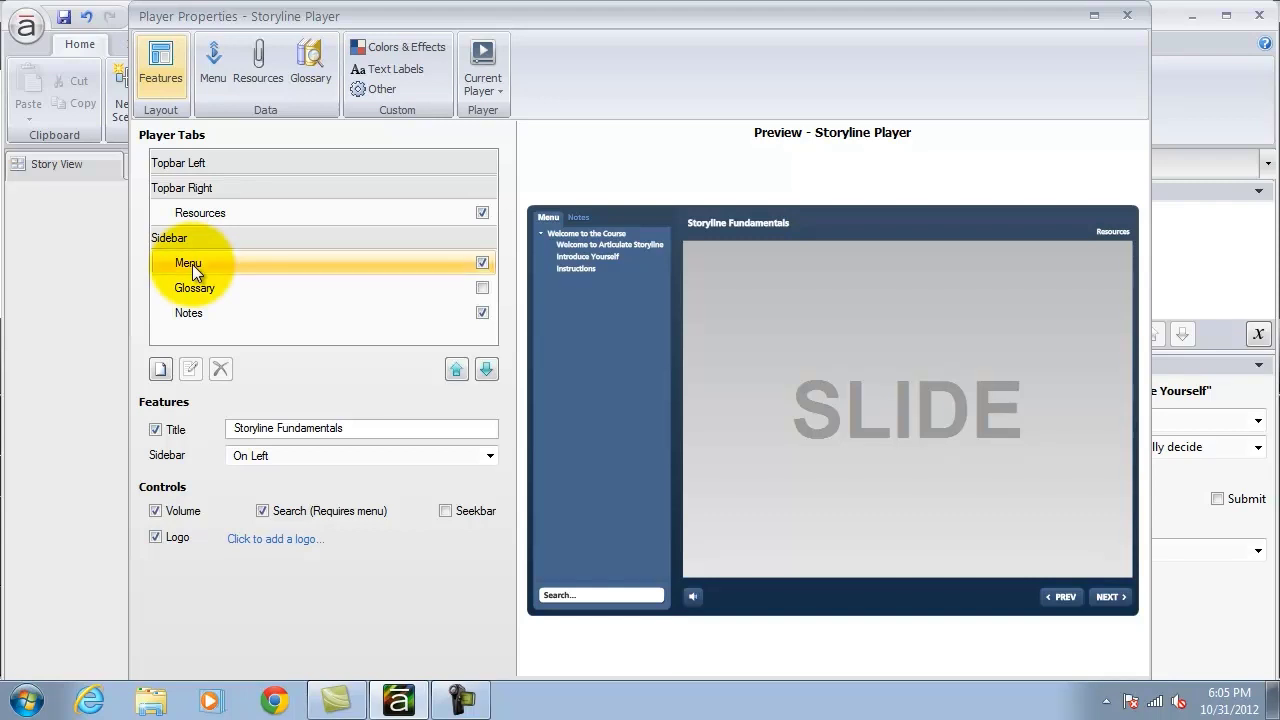
click(456, 371)
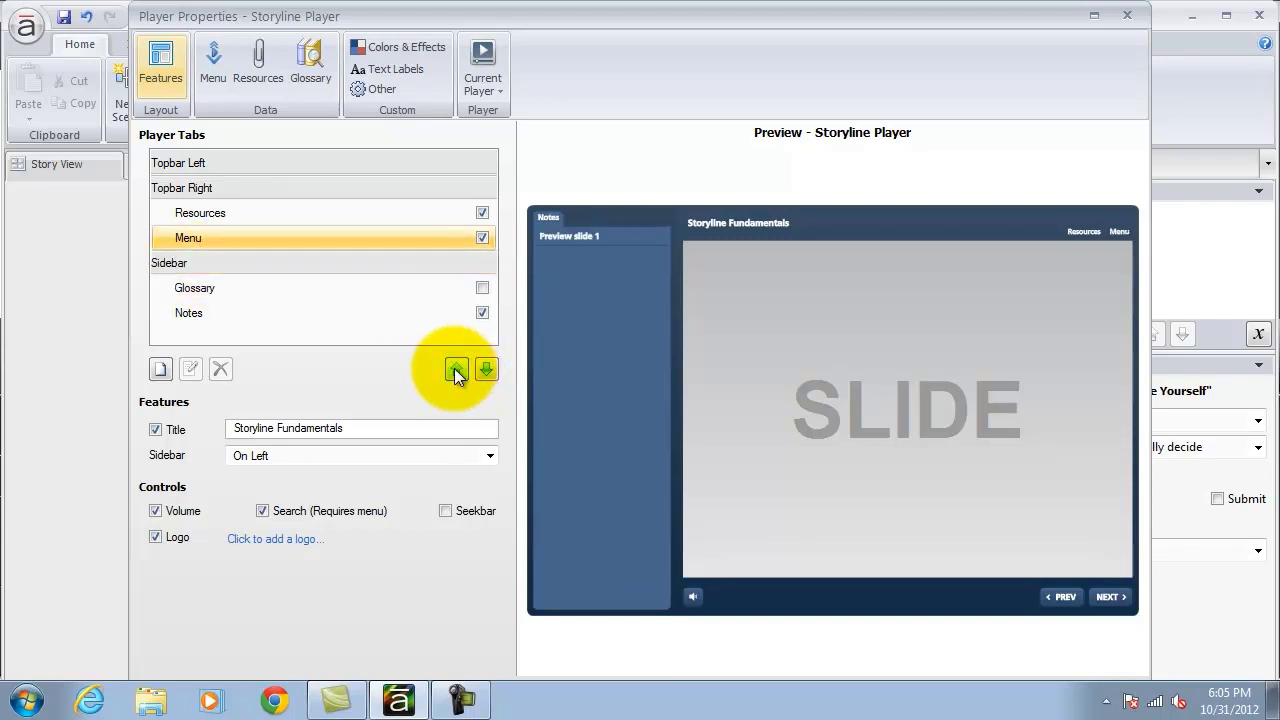
click(456, 371)
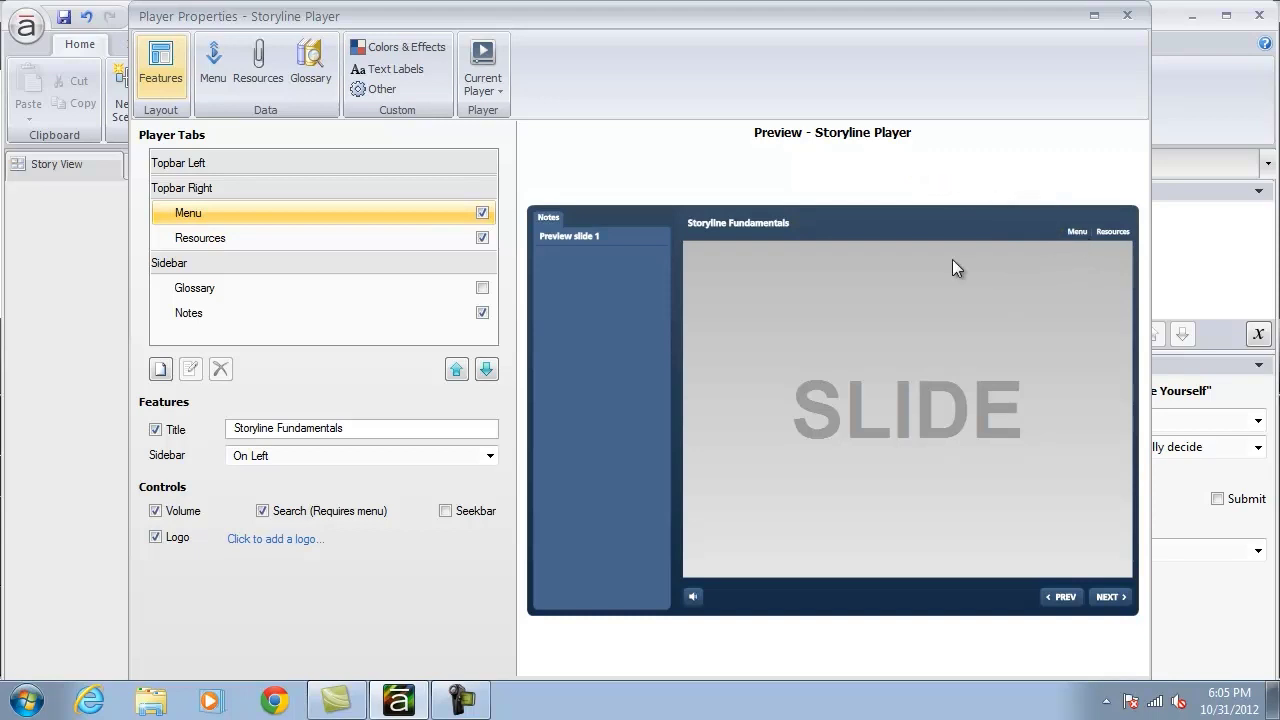
Step: Move the Notes tab into the top bar between Menu and Resources
click(185, 315)
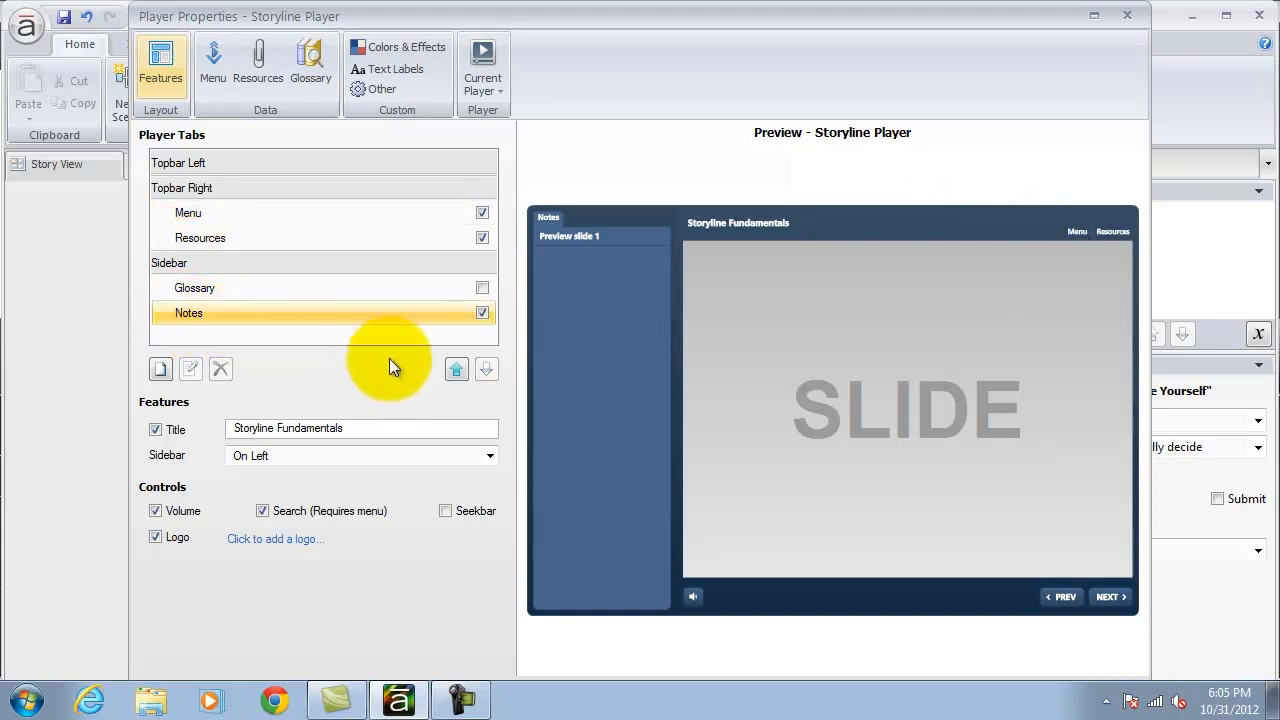
click(456, 370)
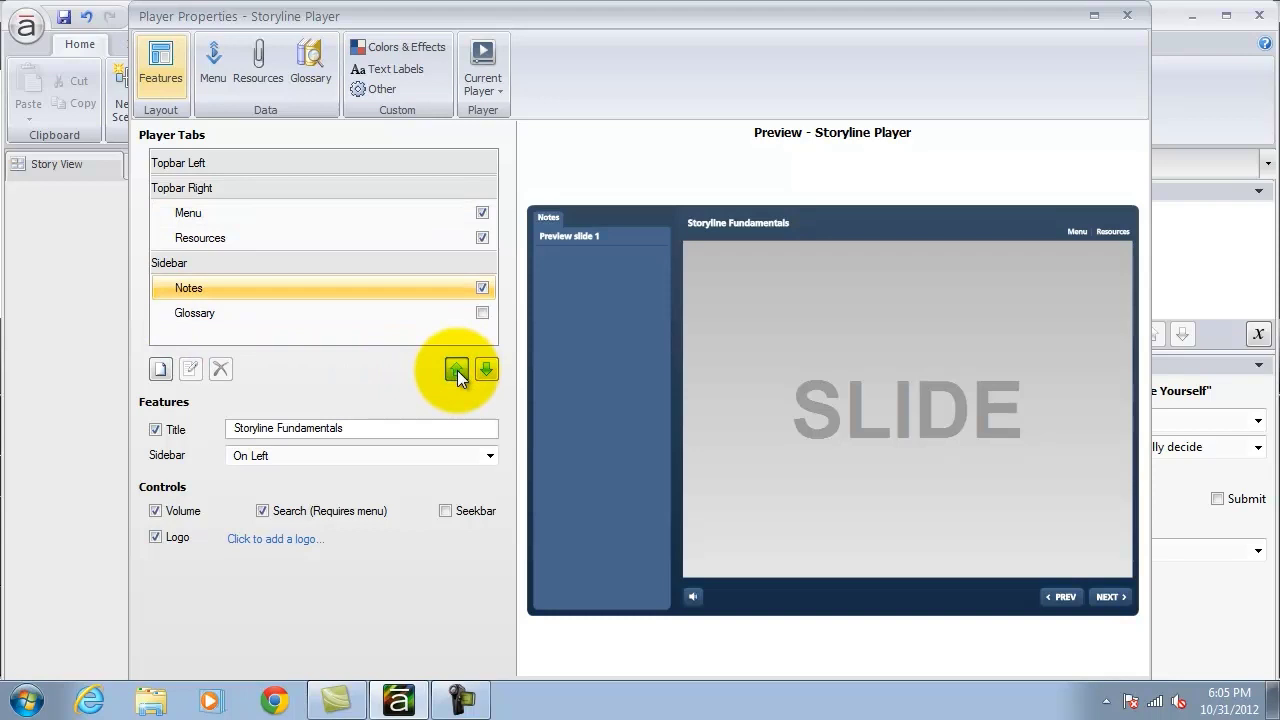
click(457, 370)
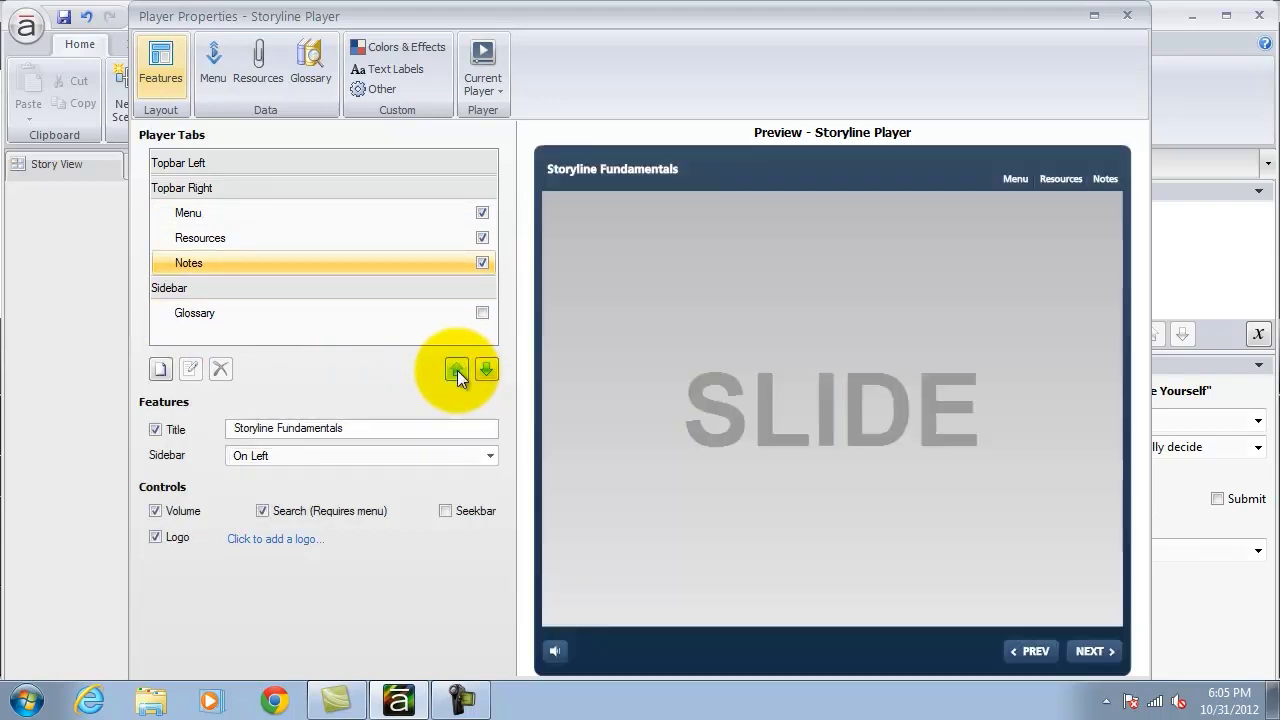
click(457, 370)
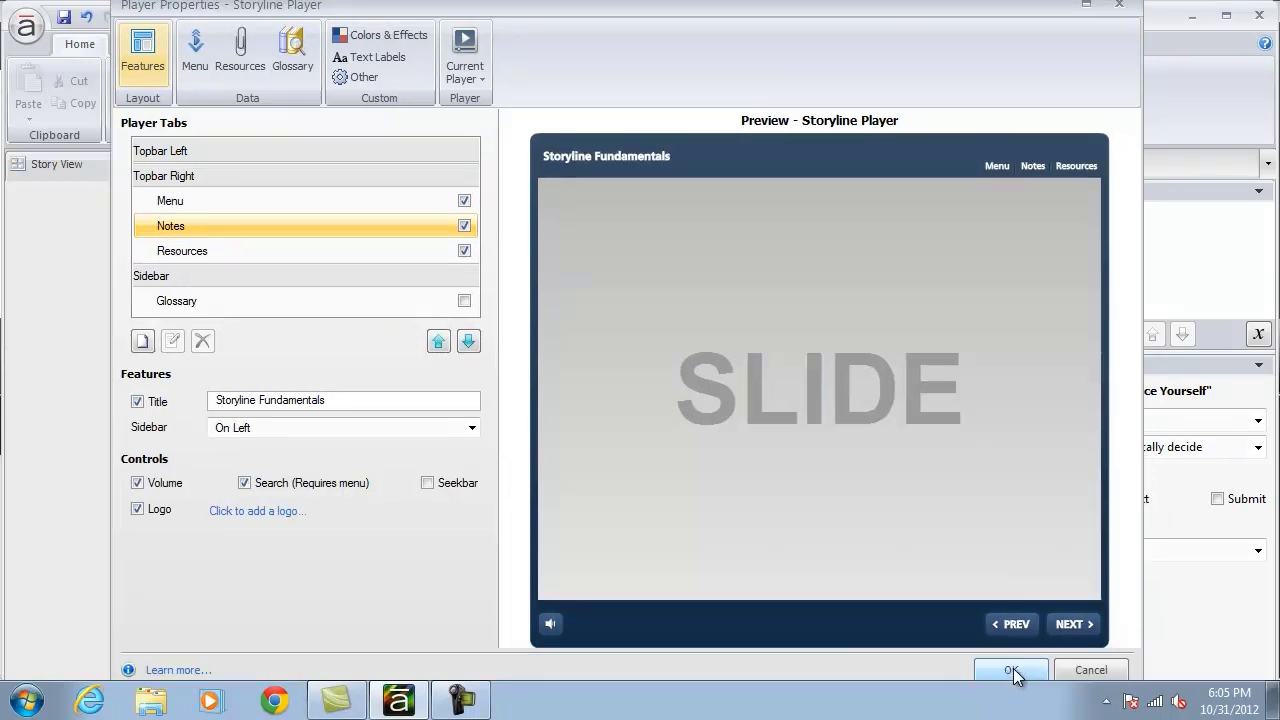
Step: Confirm the player tab layout and open slide 1.2 Introduce Yourself for editing
click(1011, 669)
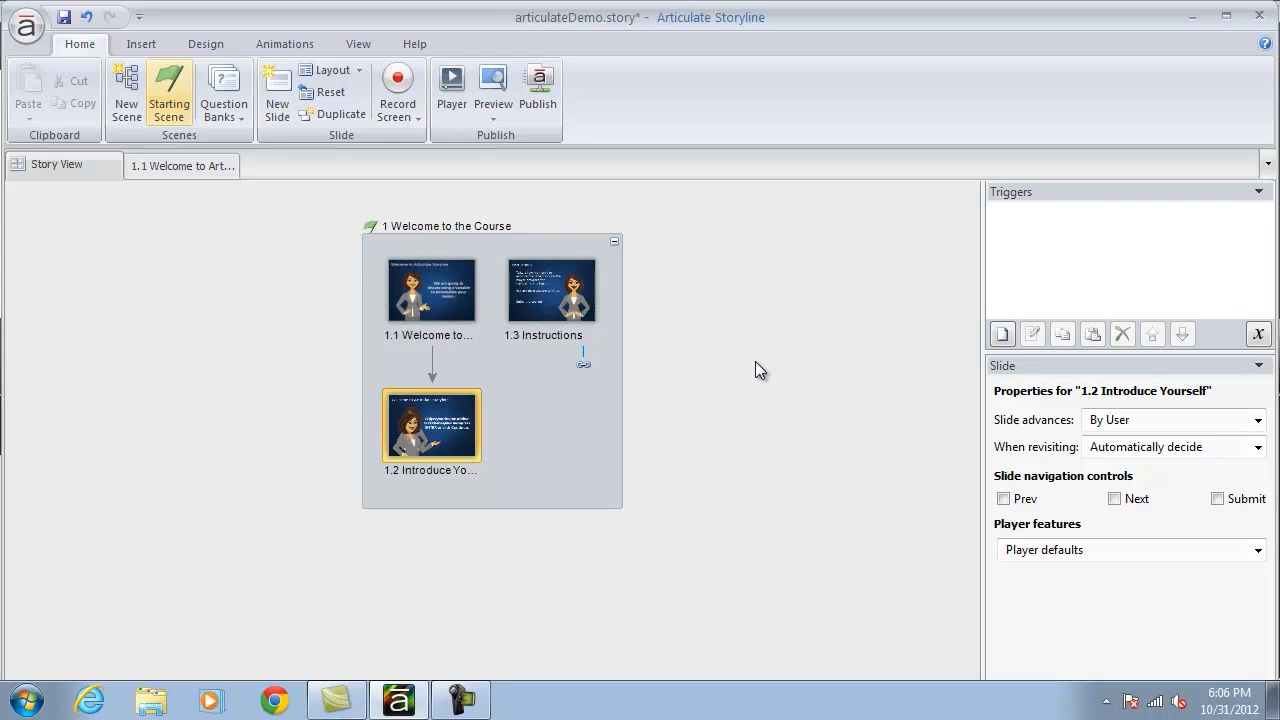
click(172, 164)
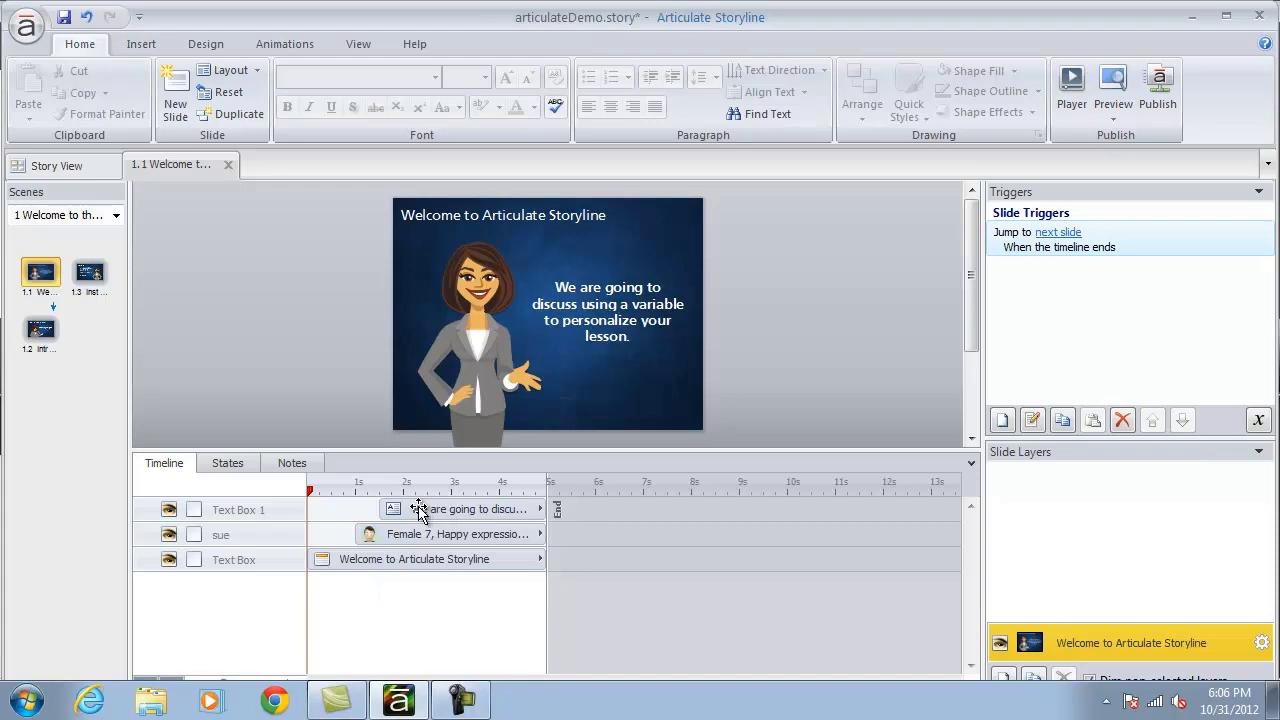
drag(130, 349, 161, 349)
click(48, 347)
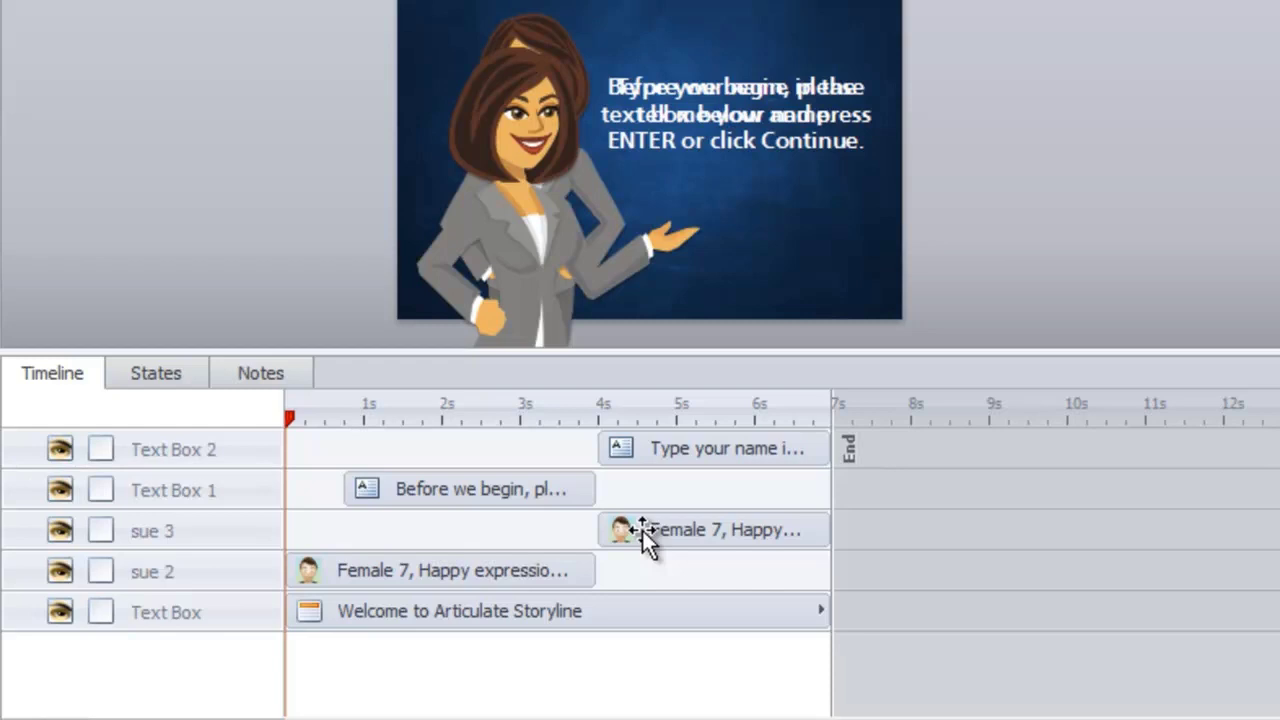
click(60, 452)
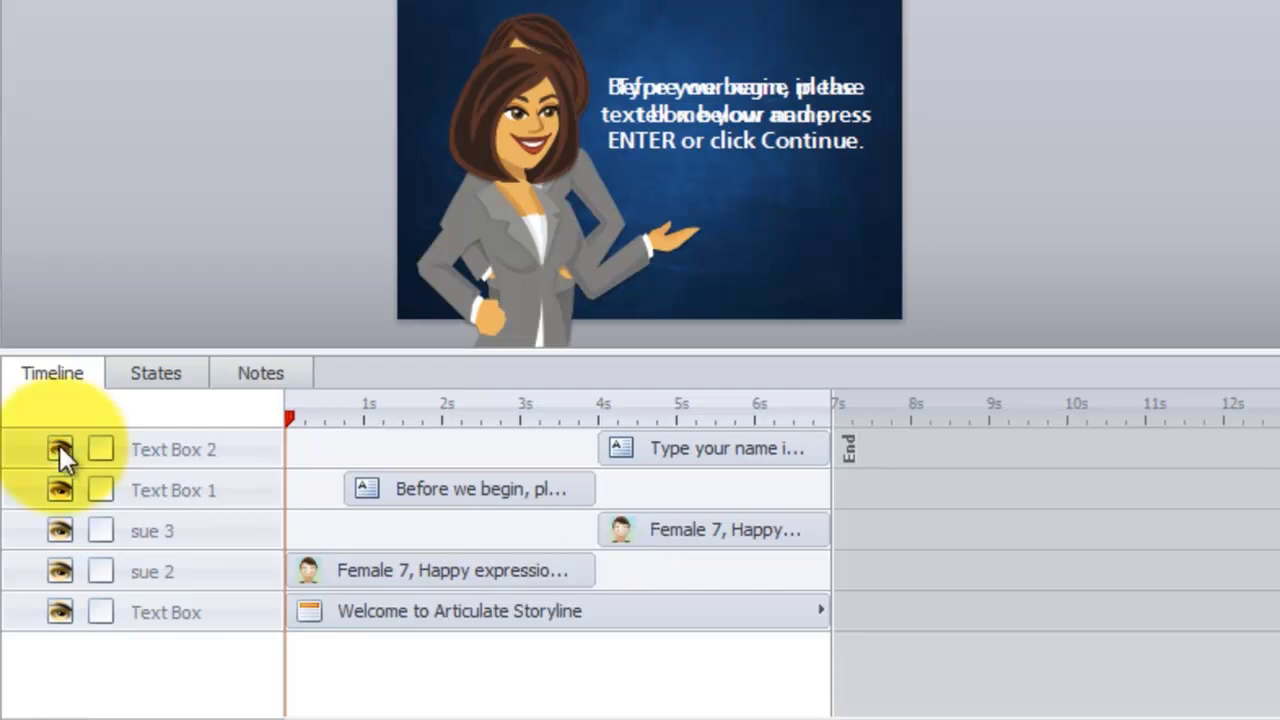
click(61, 530)
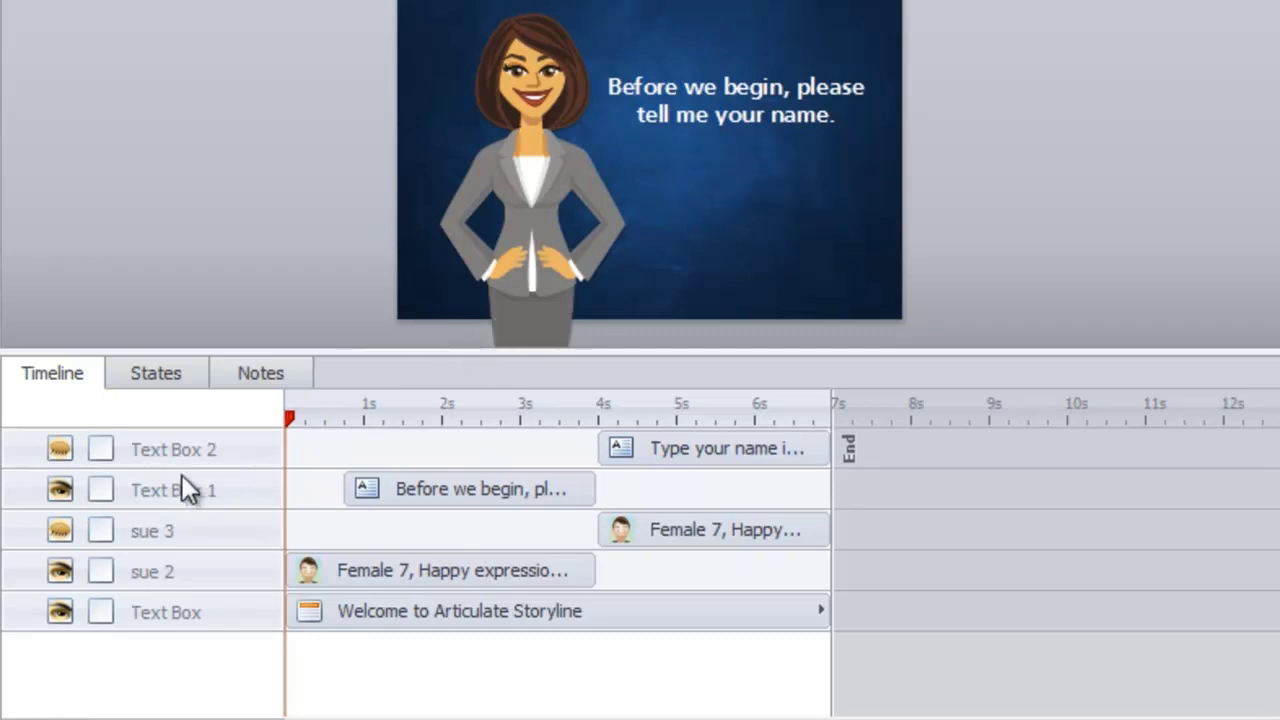
click(59, 528)
click(60, 450)
click(60, 489)
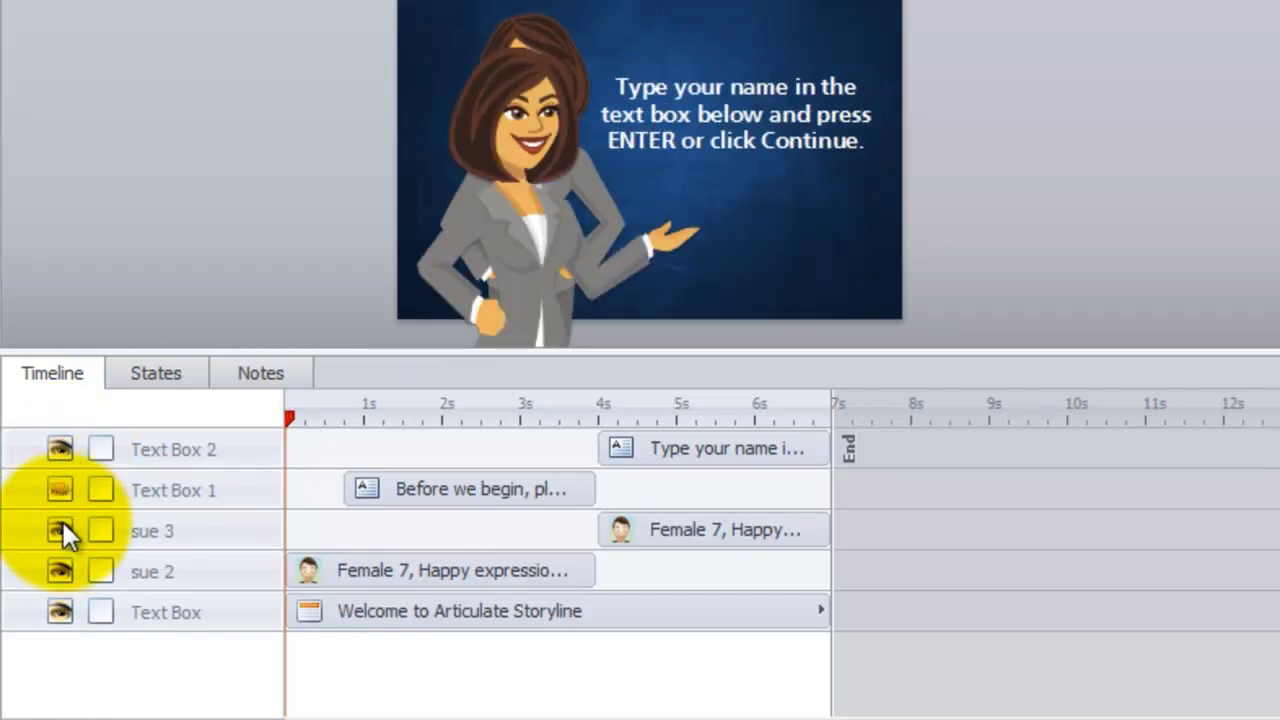
click(59, 571)
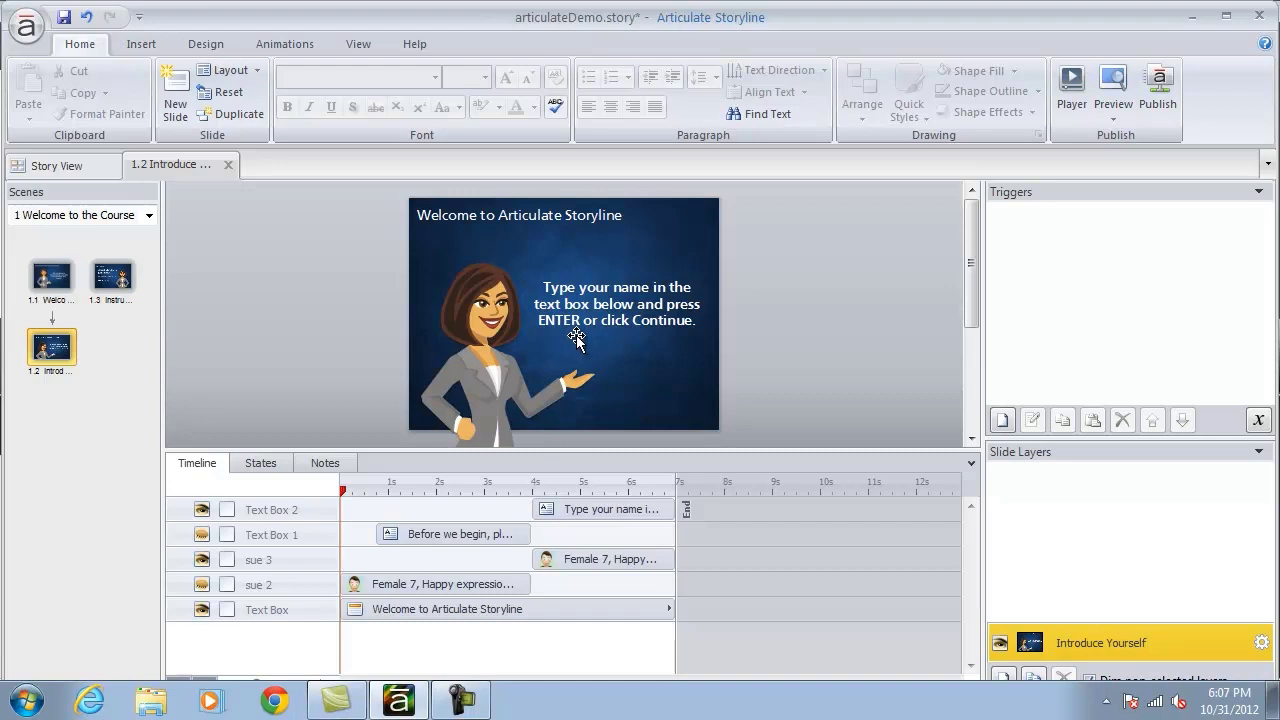
click(202, 534)
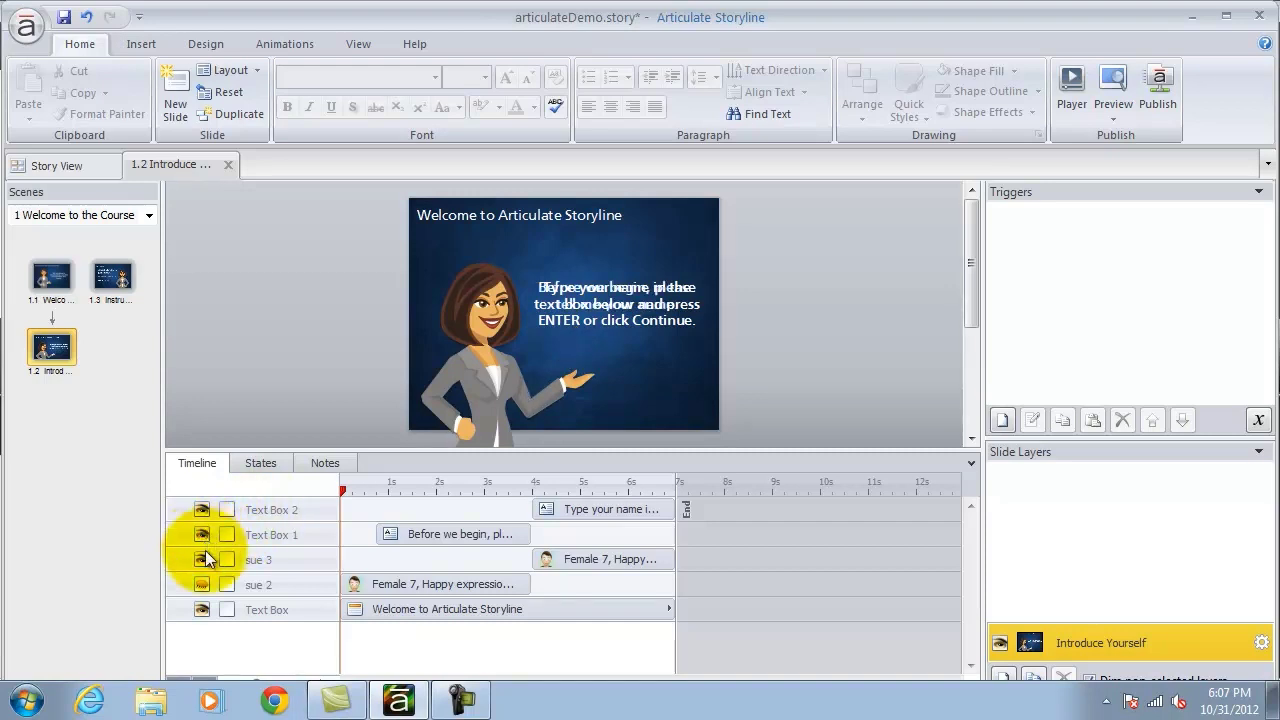
click(202, 585)
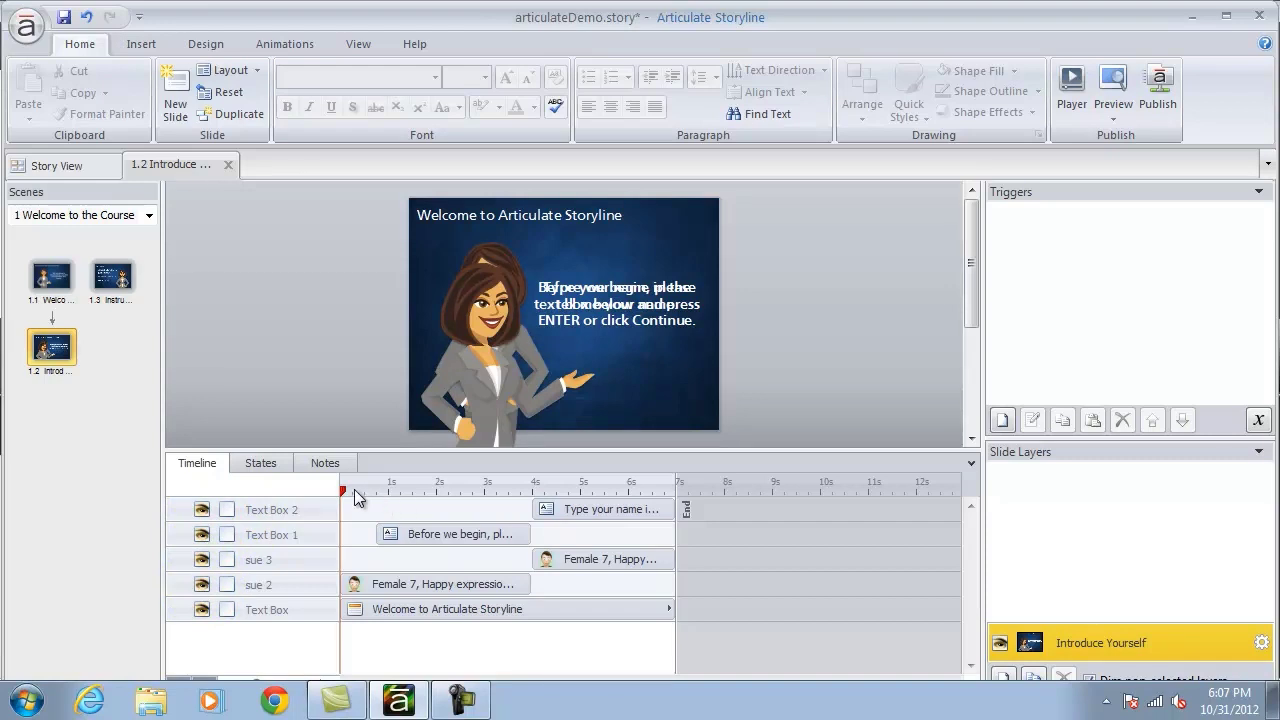
click(533, 489)
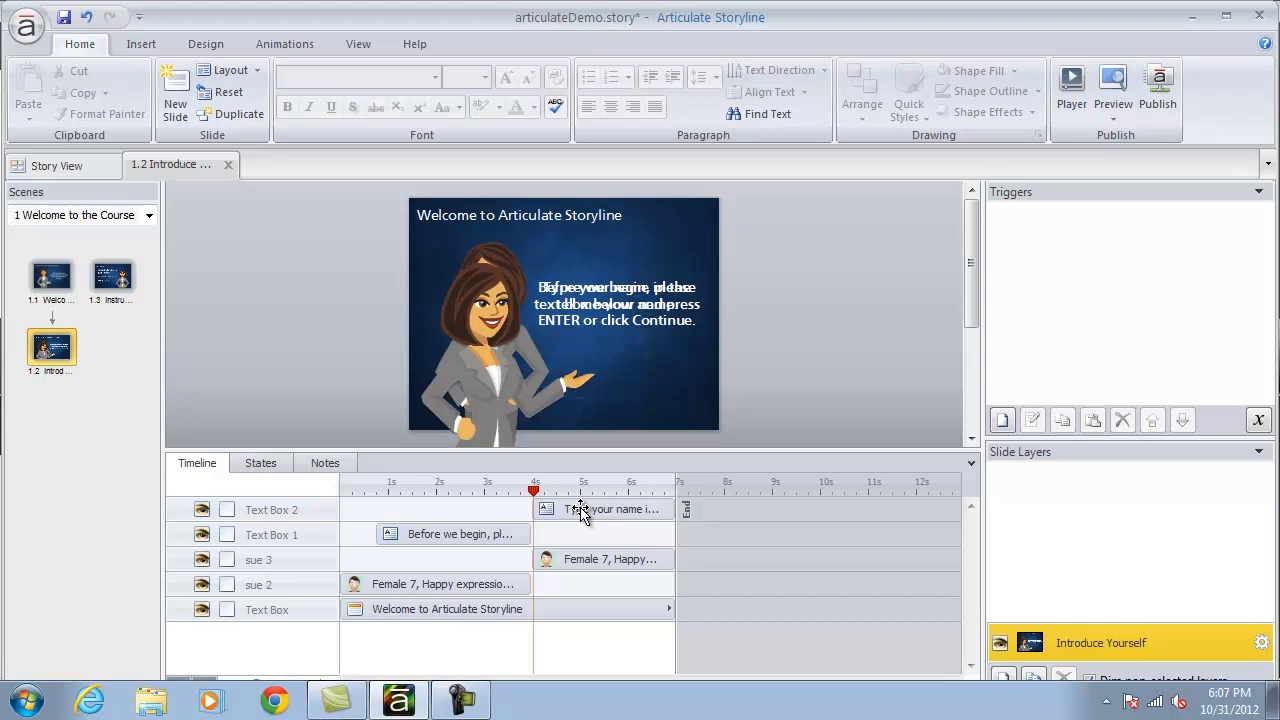
Step: Set the sue 3 pose on the slide 1.2 timeline to Show Until End
right_click(580, 510)
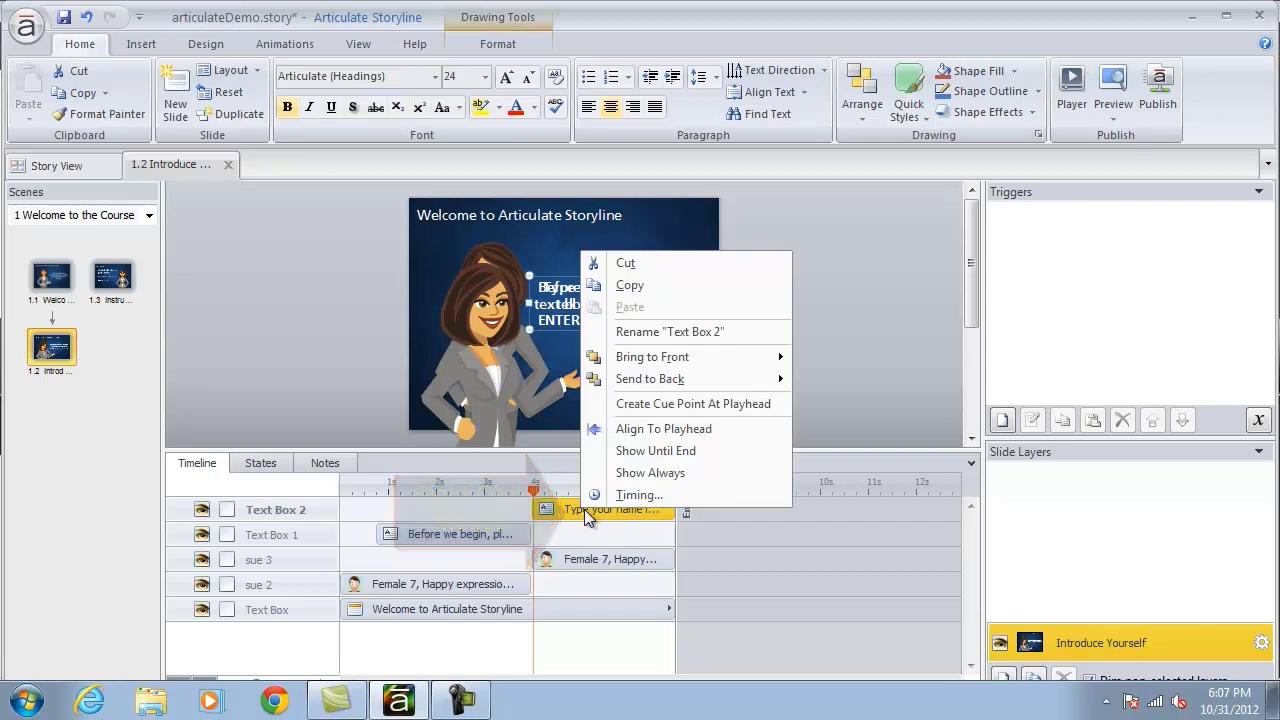
click(636, 451)
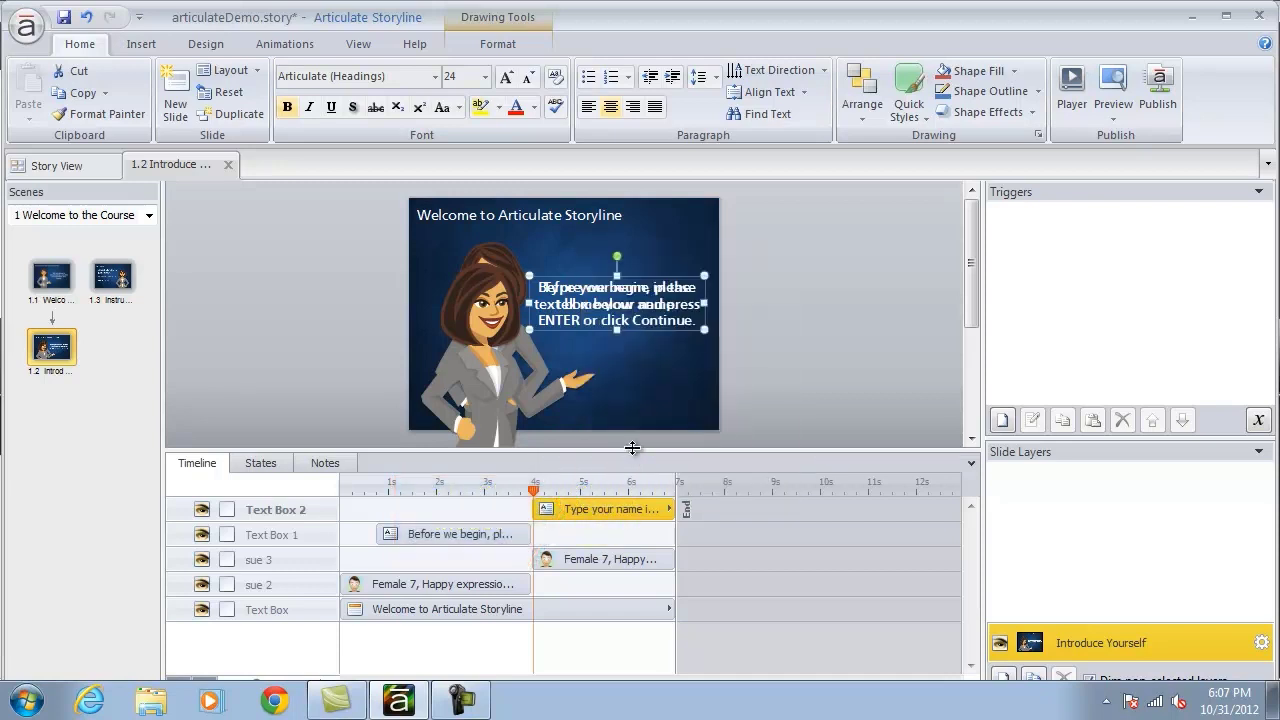
click(585, 560)
right_click(585, 563)
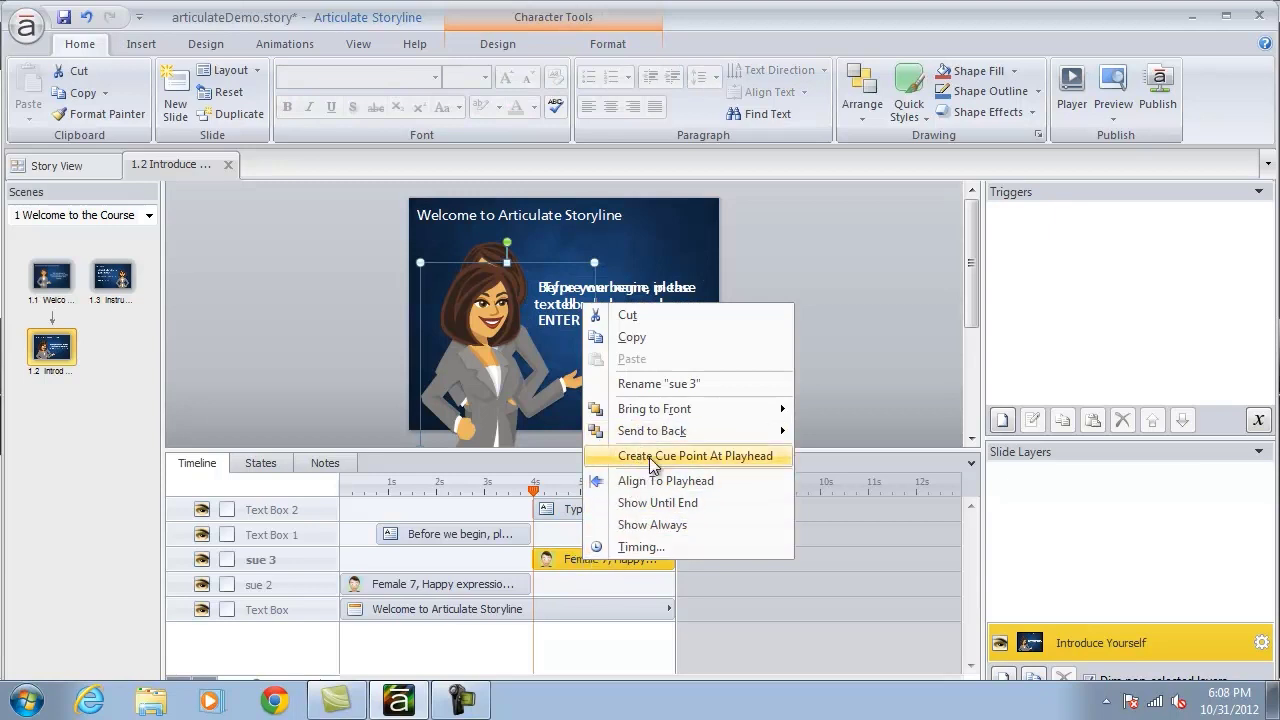
click(638, 503)
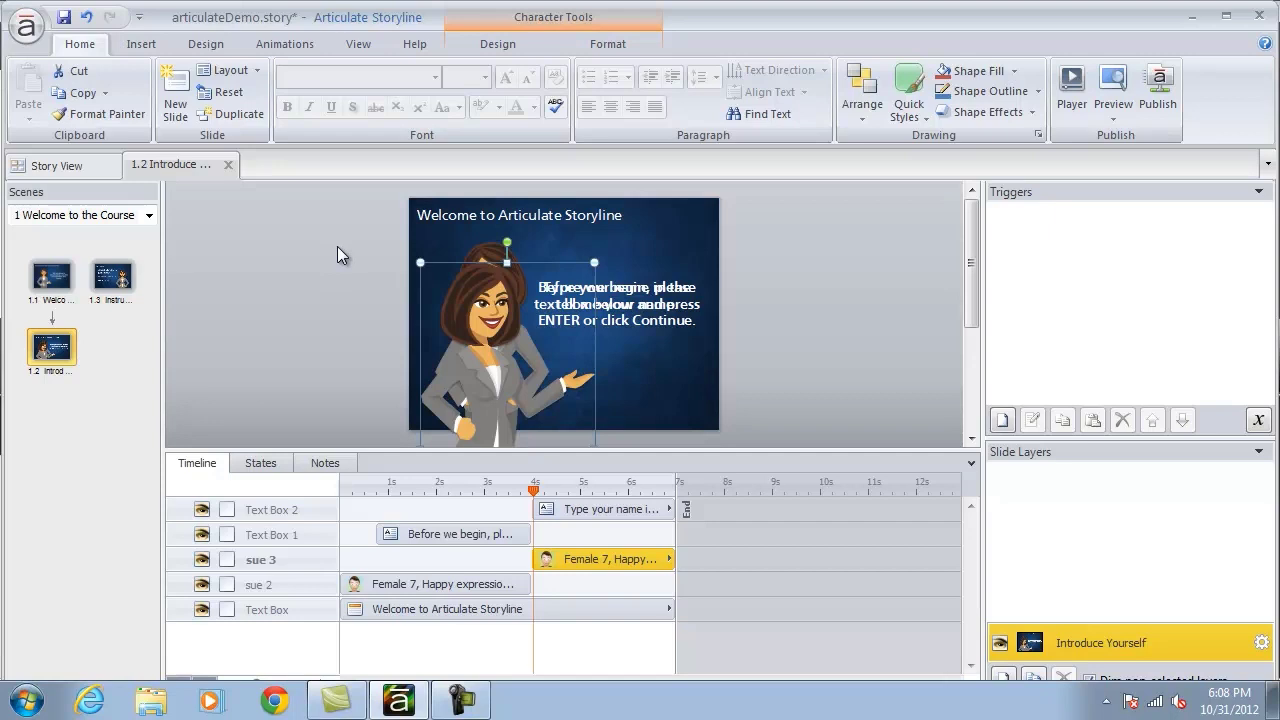
Step: Insert a wide Text Entry field below the prompt and give it the white shape style
click(145, 46)
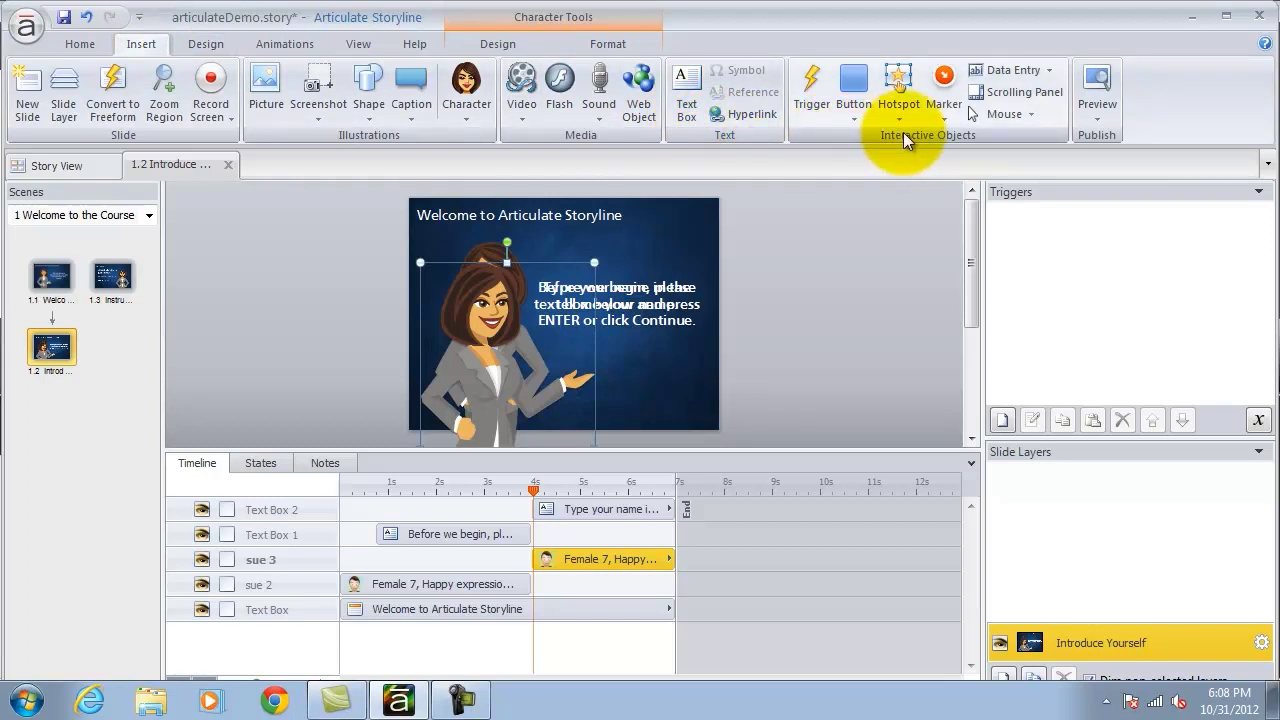
click(1044, 69)
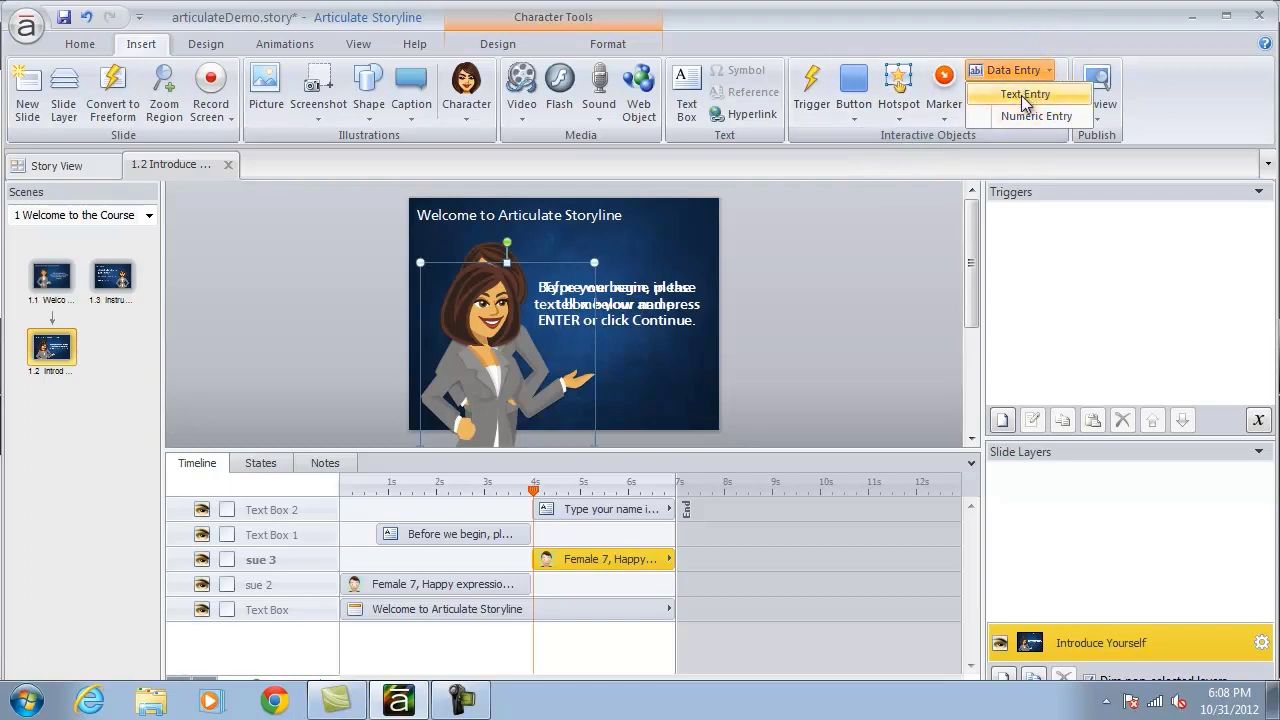
click(1025, 93)
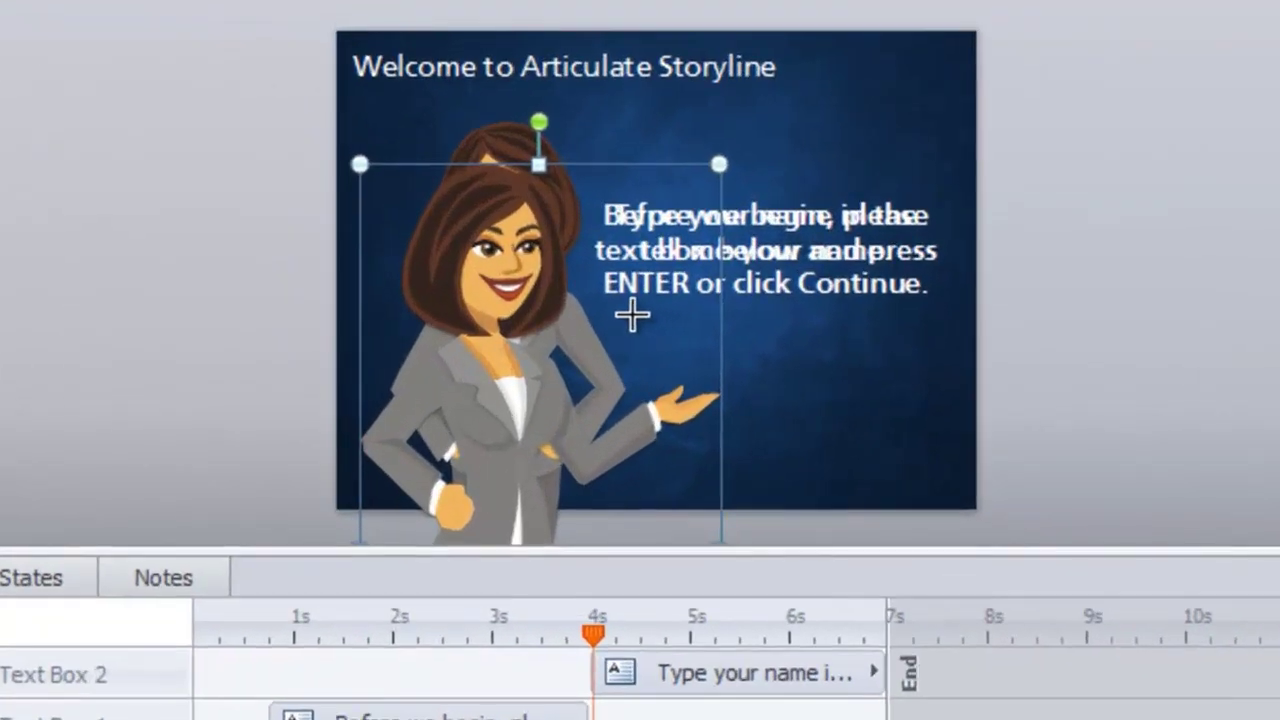
drag(559, 329, 621, 344)
drag(735, 335, 919, 354)
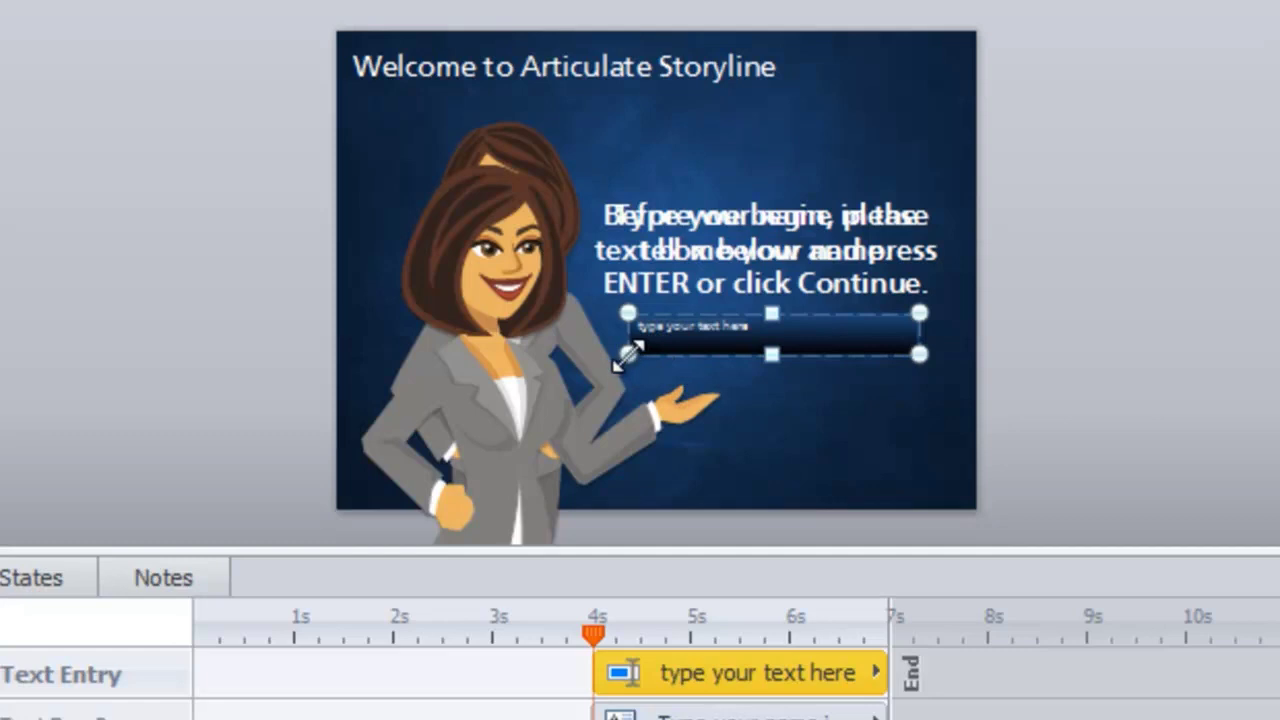
drag(627, 353, 606, 354)
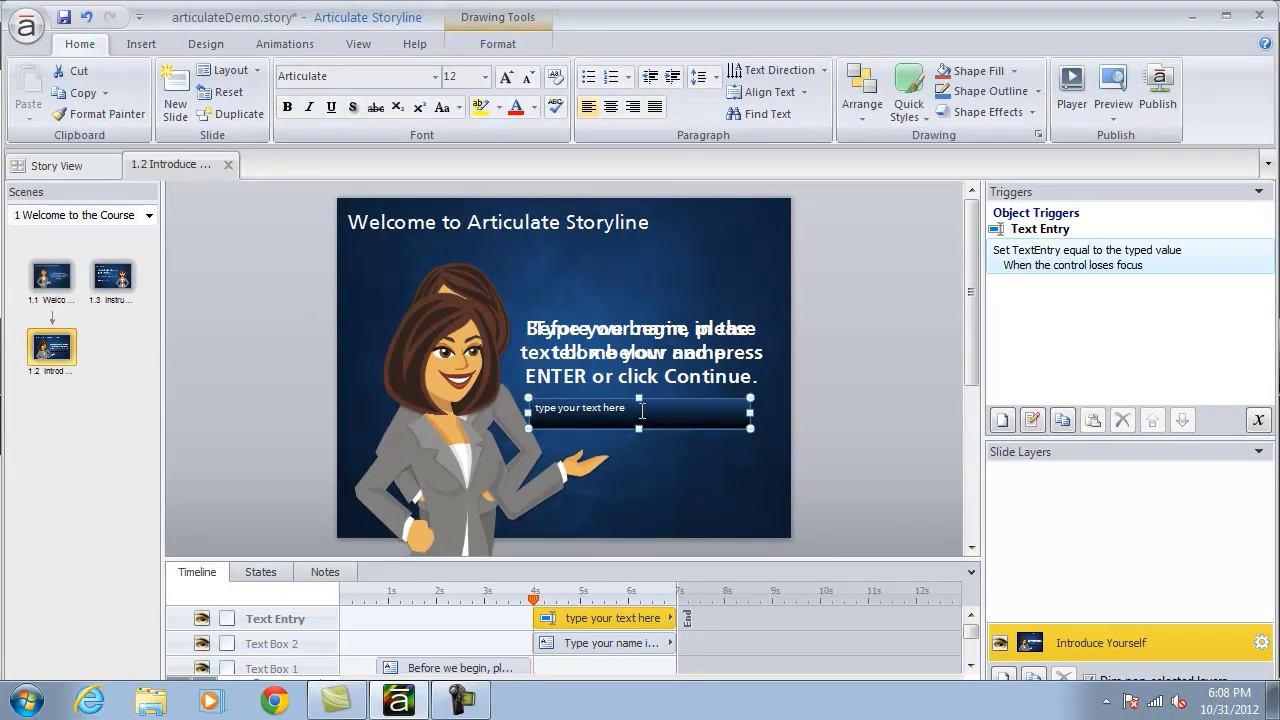
click(497, 42)
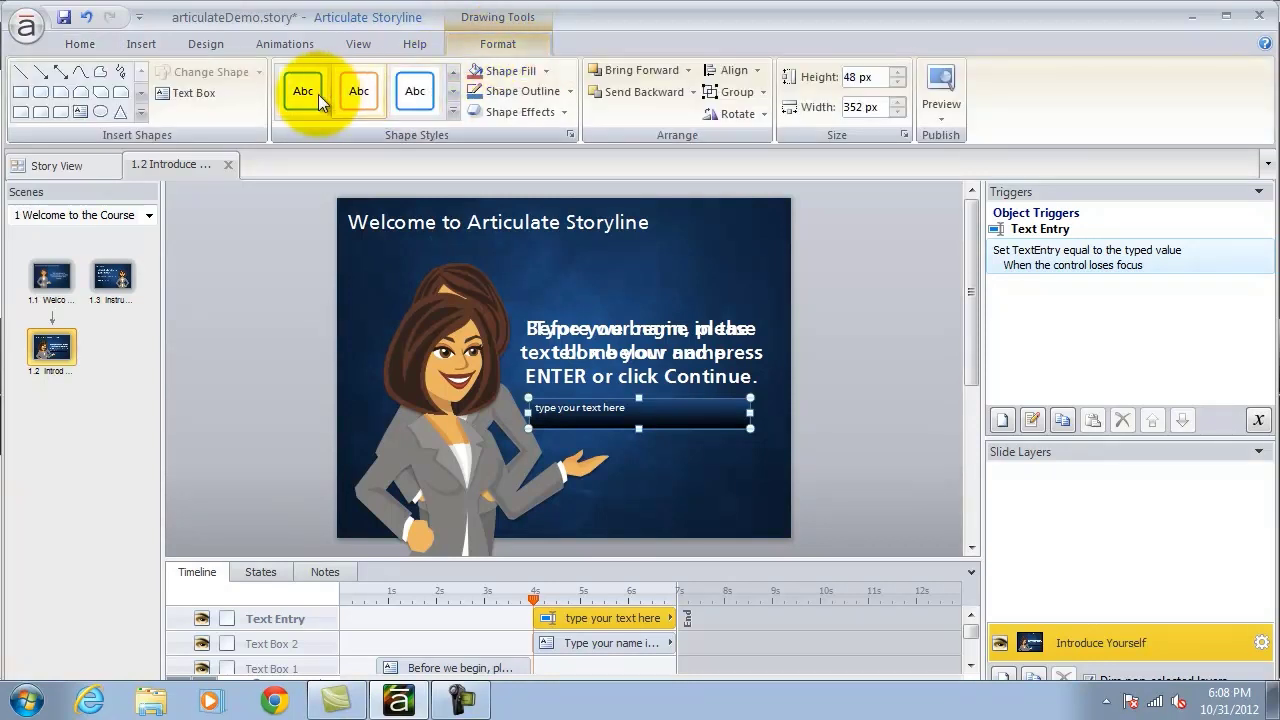
click(305, 94)
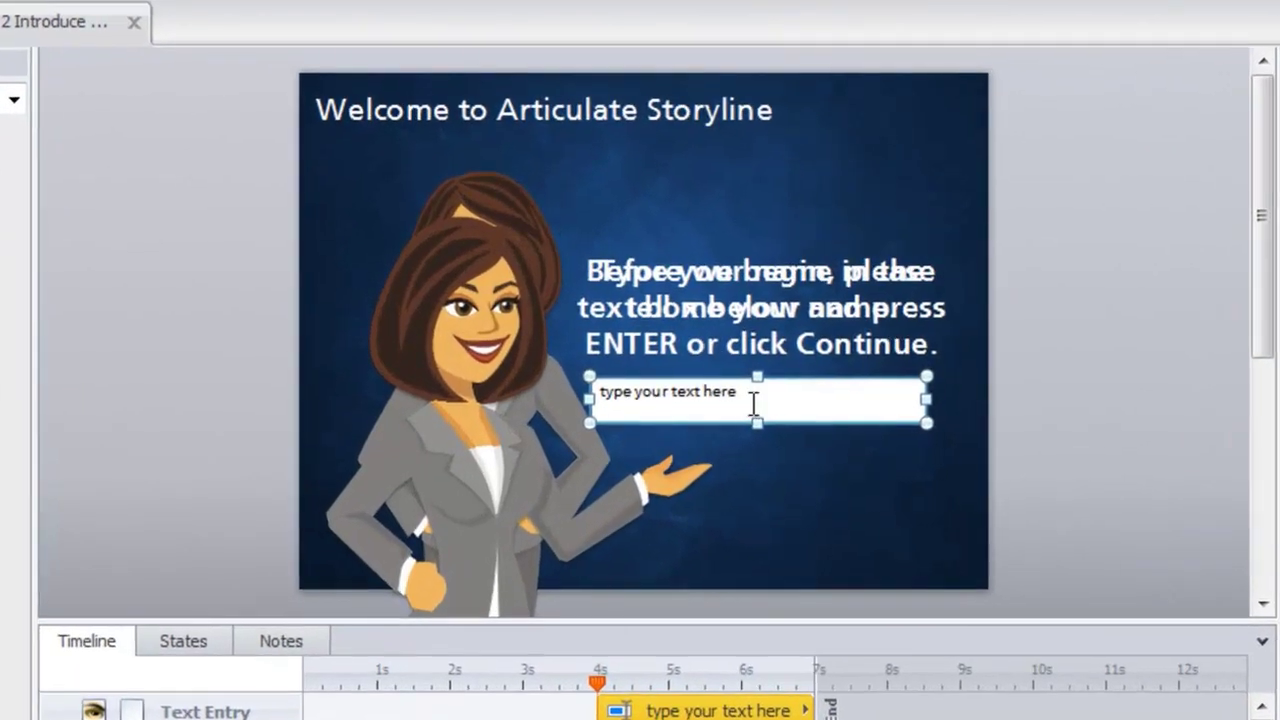
Step: Replace the field's placeholder with 'Enter your name here' at 16-point size
drag(749, 397, 540, 412)
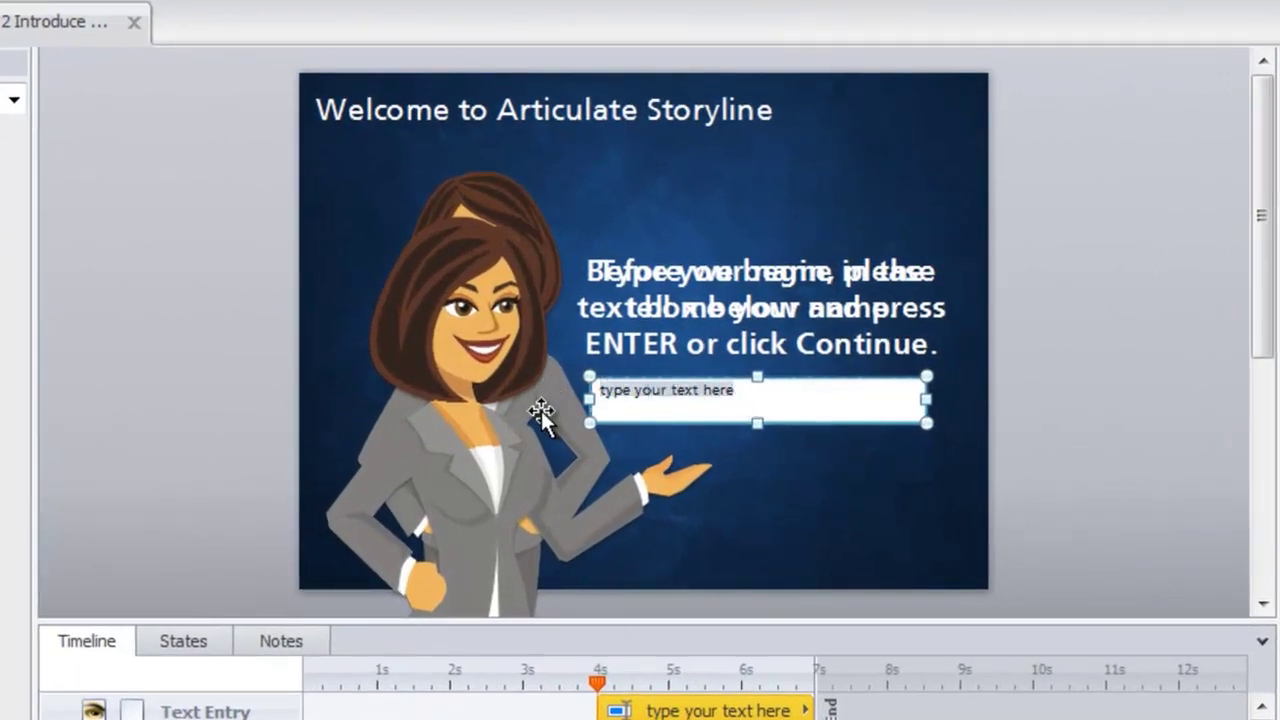
text(Enter)
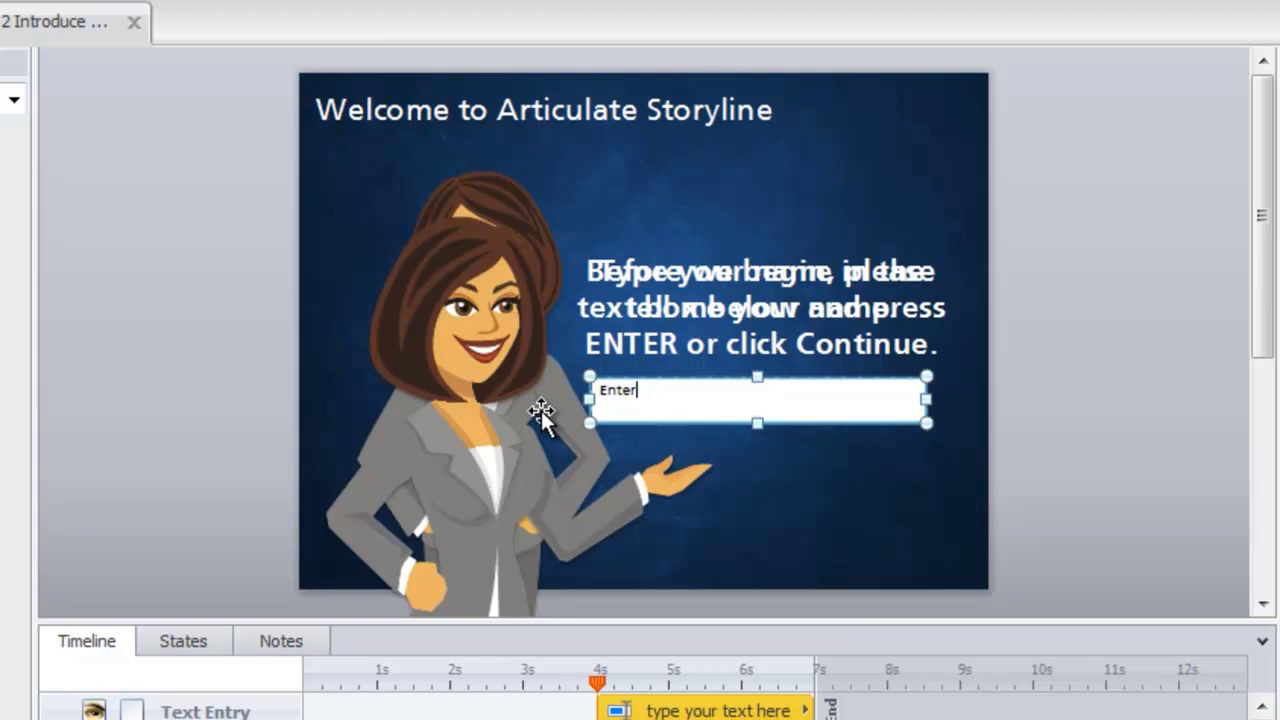
text( your name here)
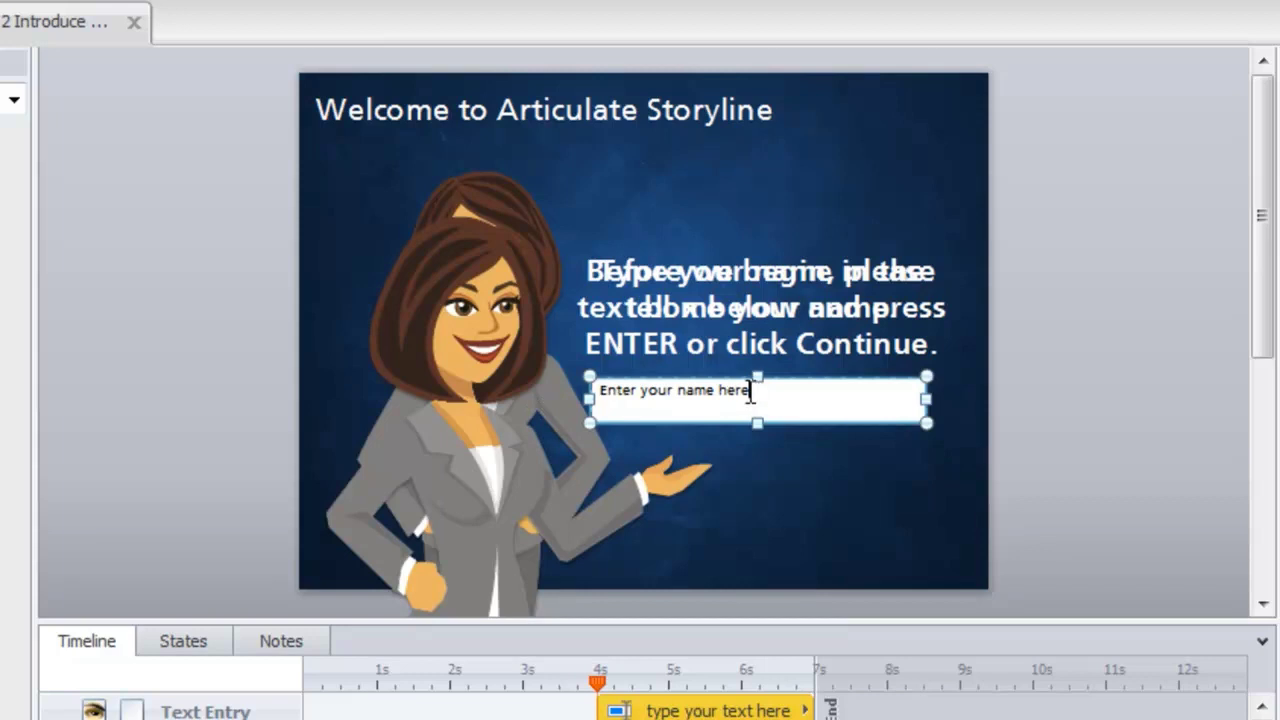
drag(751, 392, 588, 392)
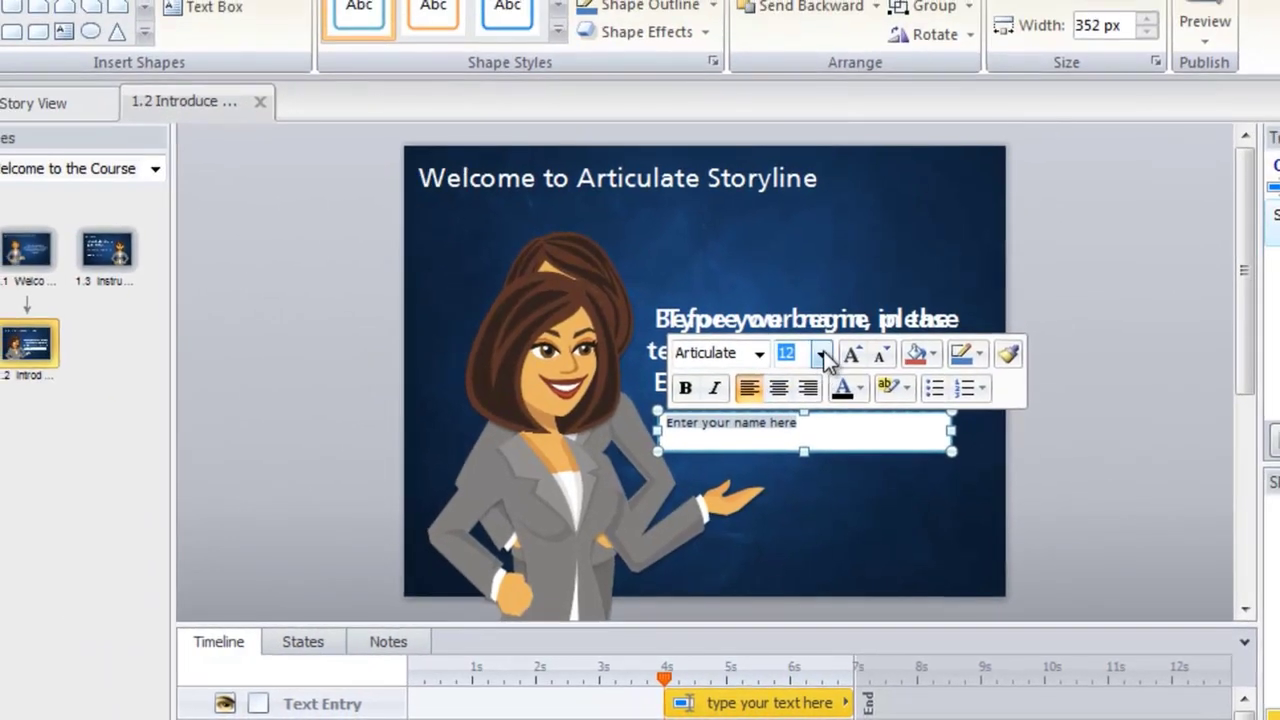
click(782, 316)
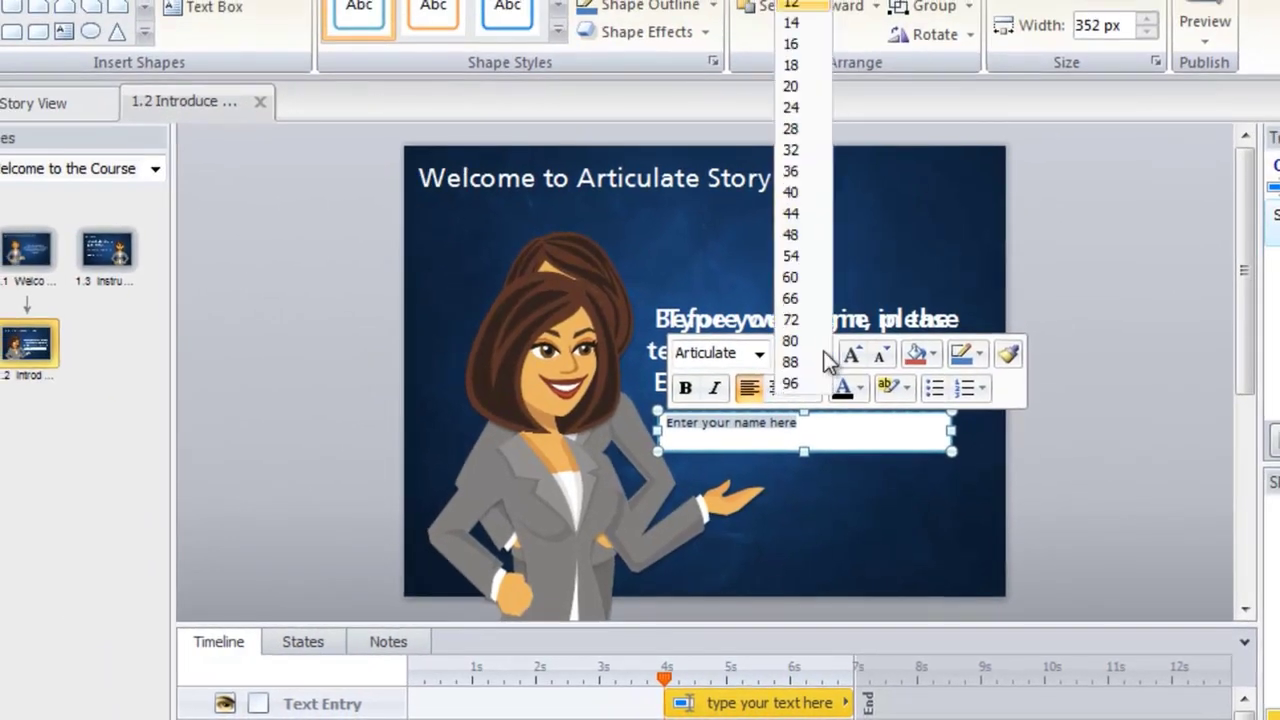
click(805, 44)
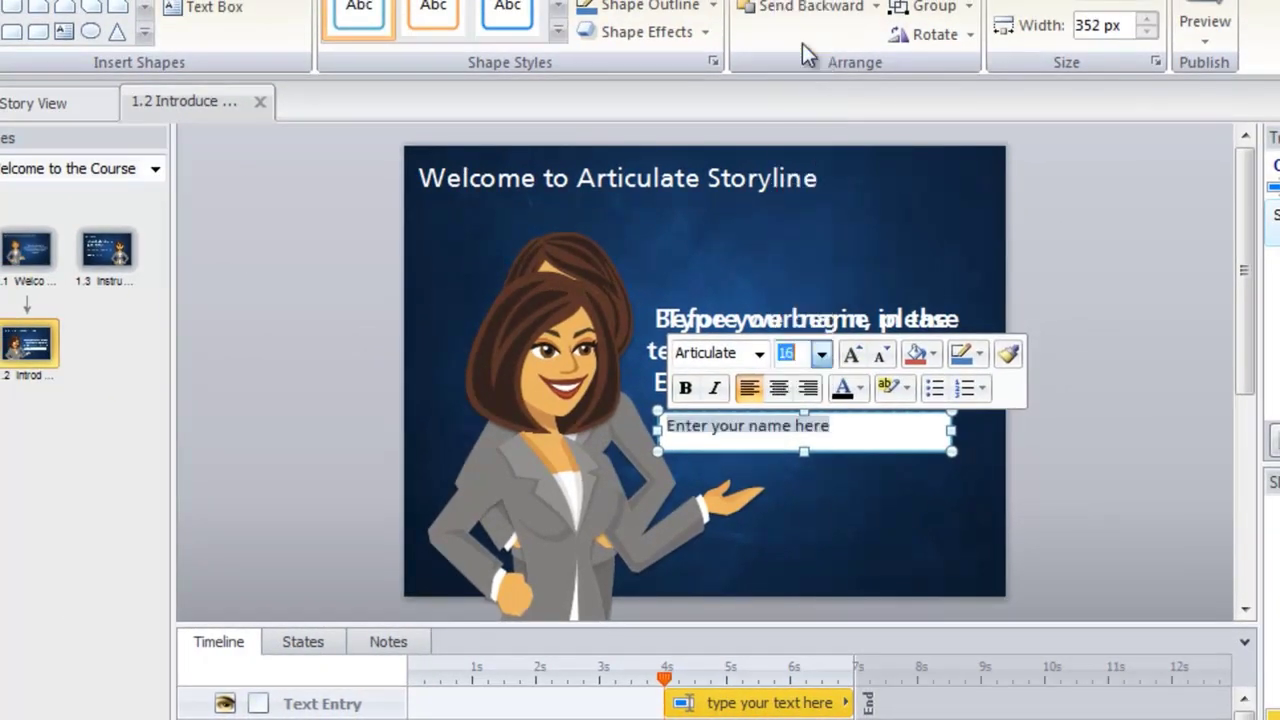
click(805, 442)
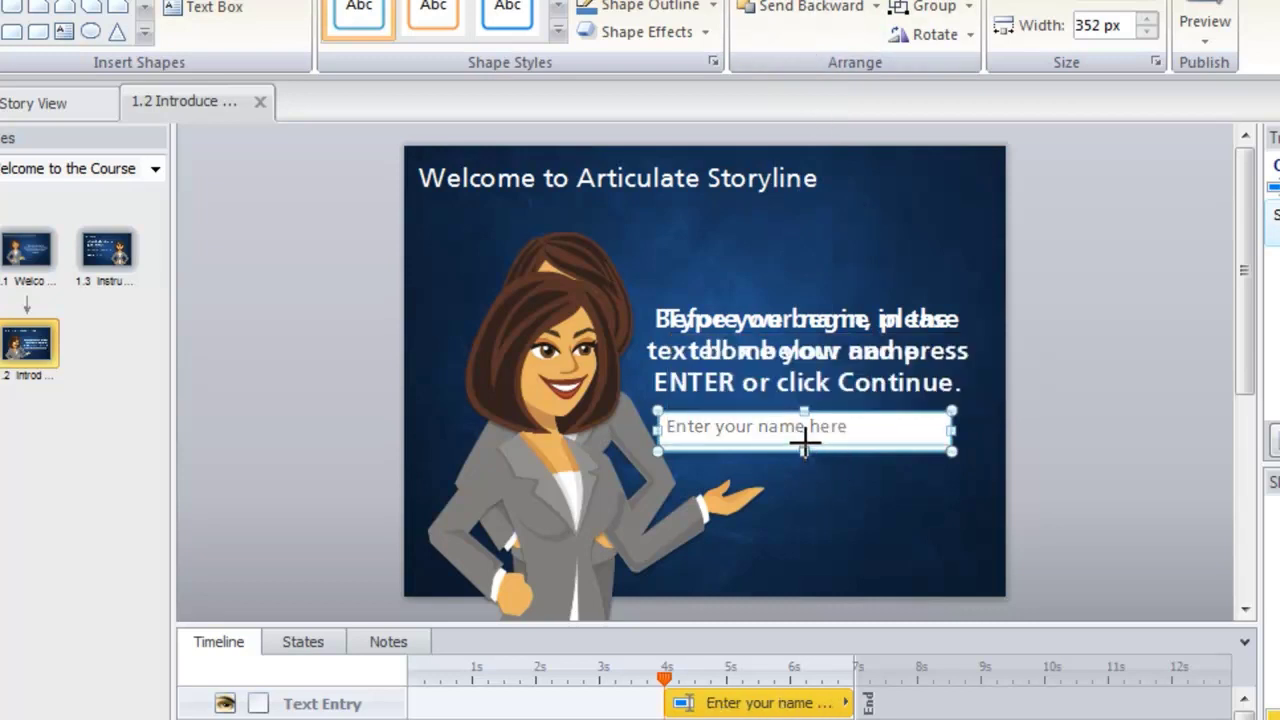
click(805, 442)
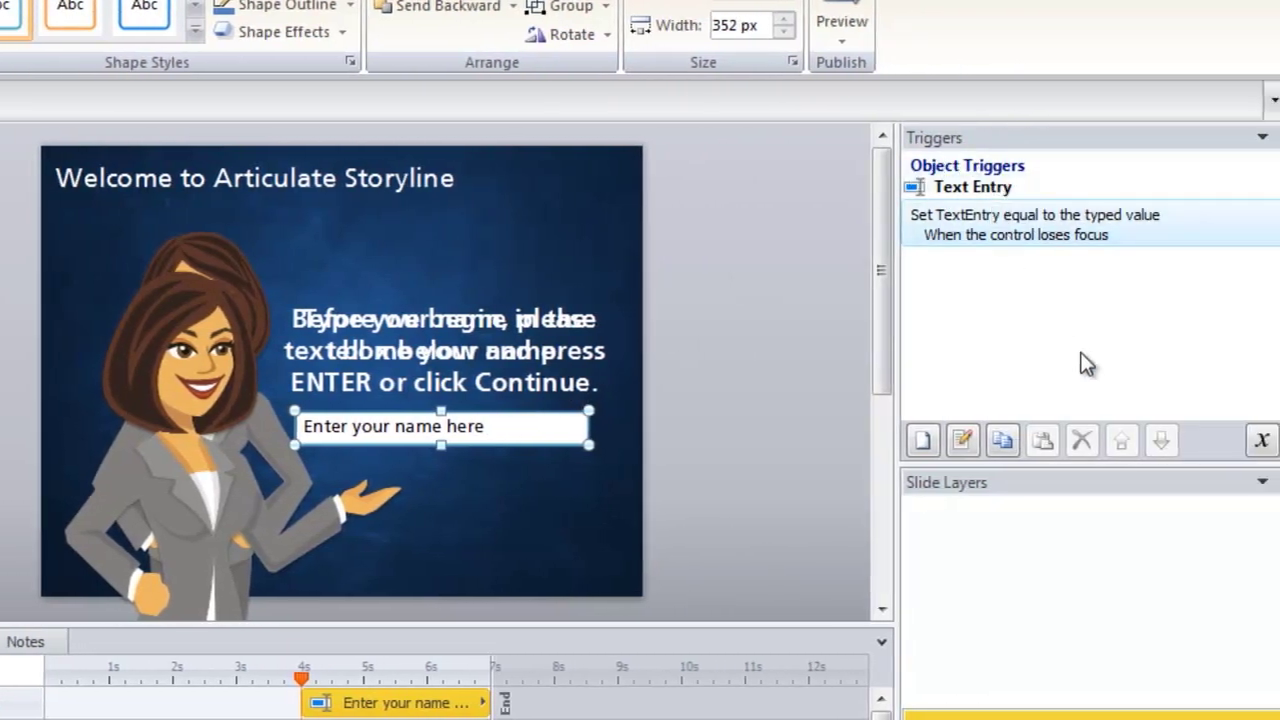
Step: Rename the TextEntry project variable to learnerName
click(1262, 442)
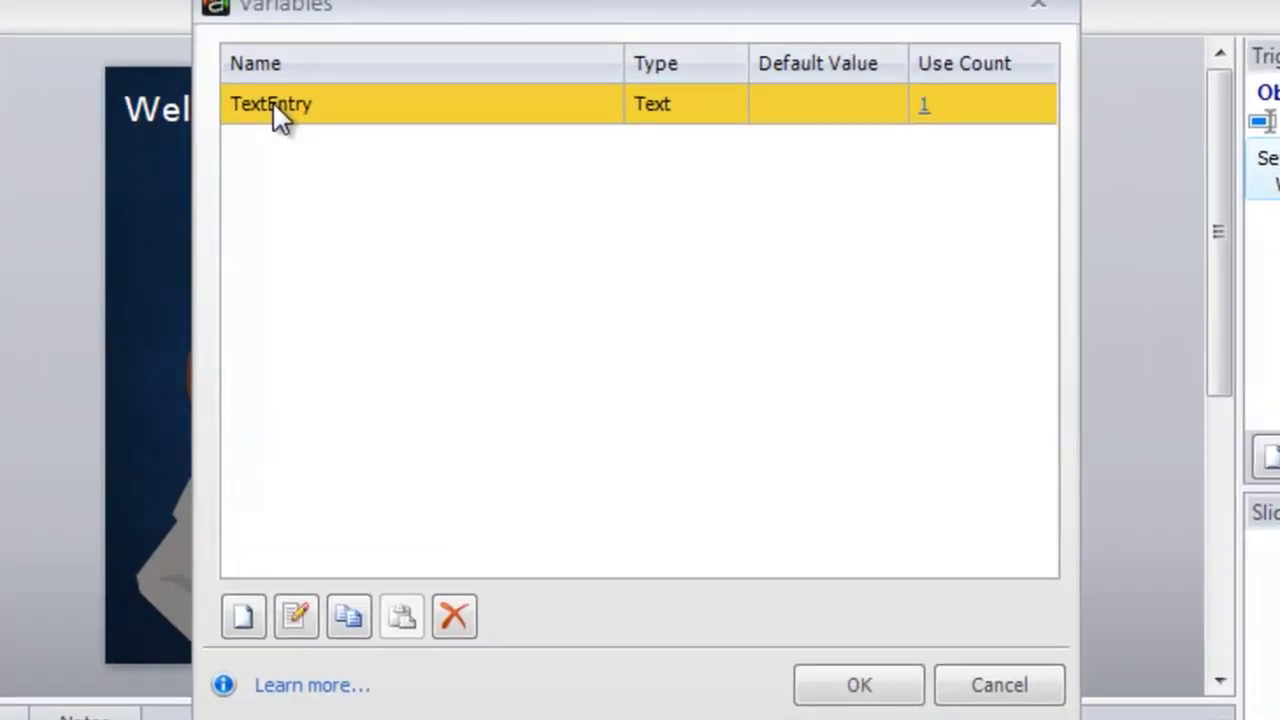
click(274, 108)
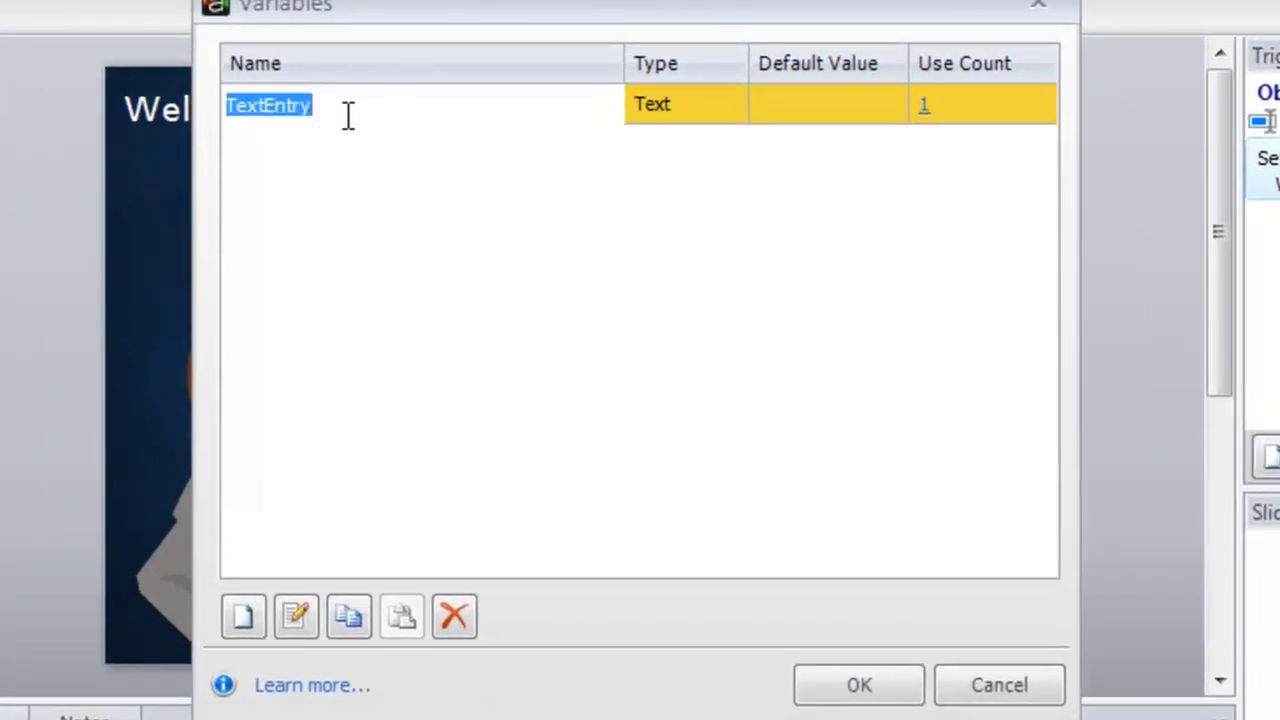
text(learner)
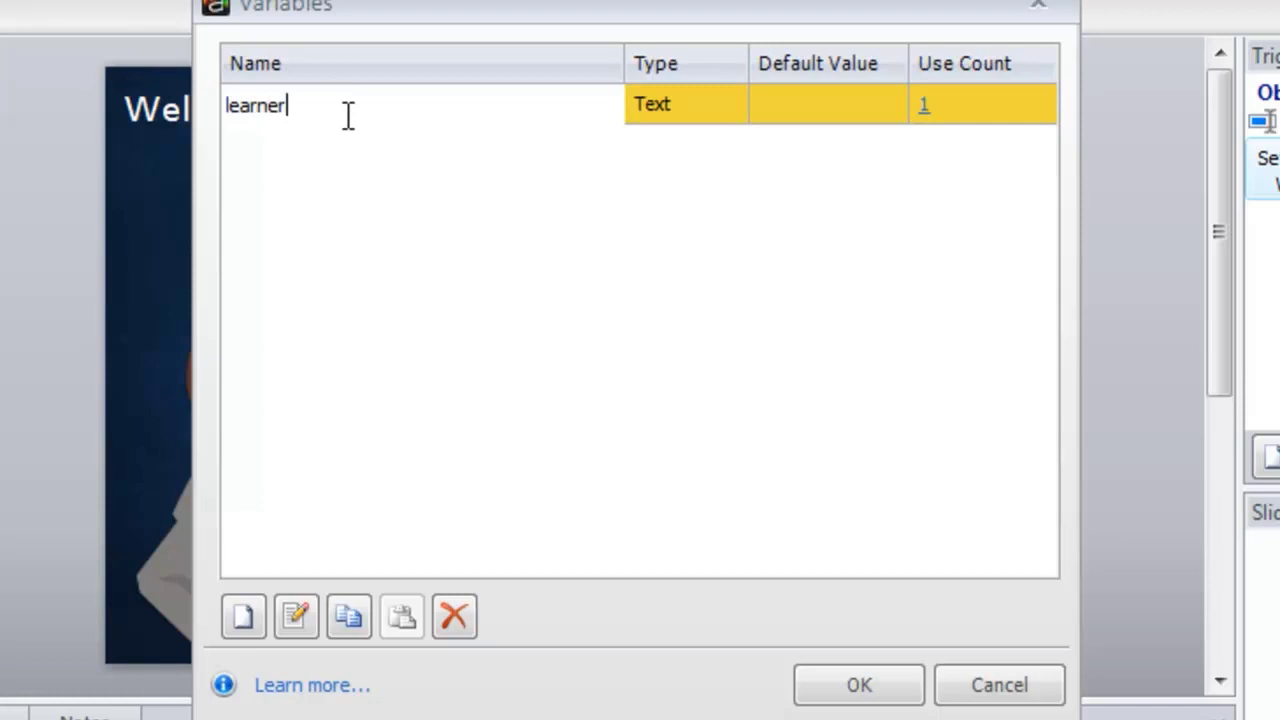
text(Name)
click(860, 682)
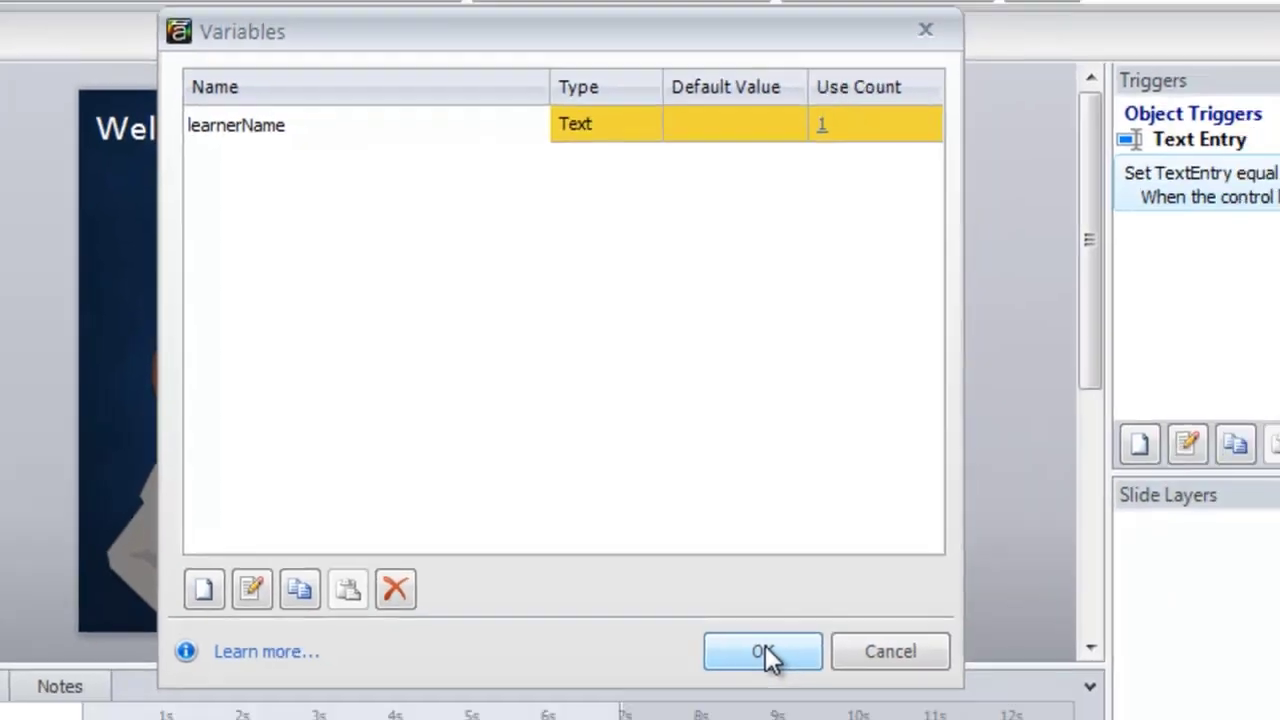
click(858, 686)
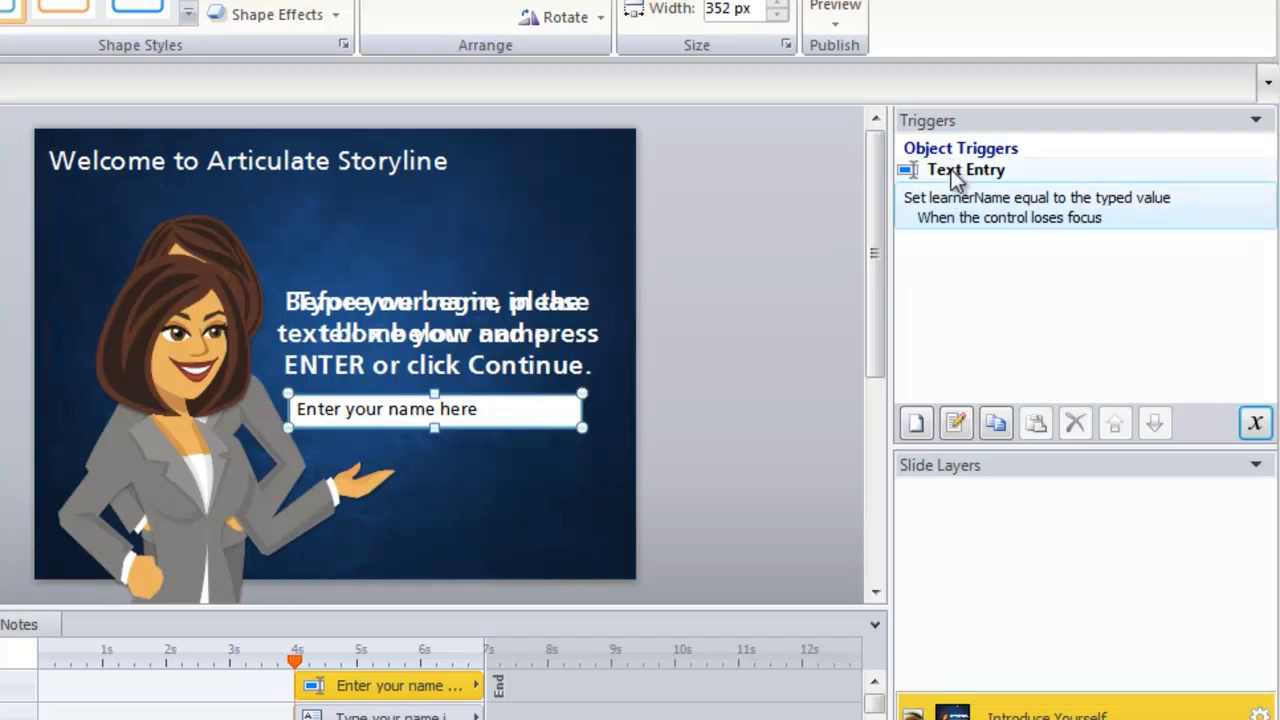
Step: Create a new trigger that fires when the user presses Enter, and show its conditions
click(917, 423)
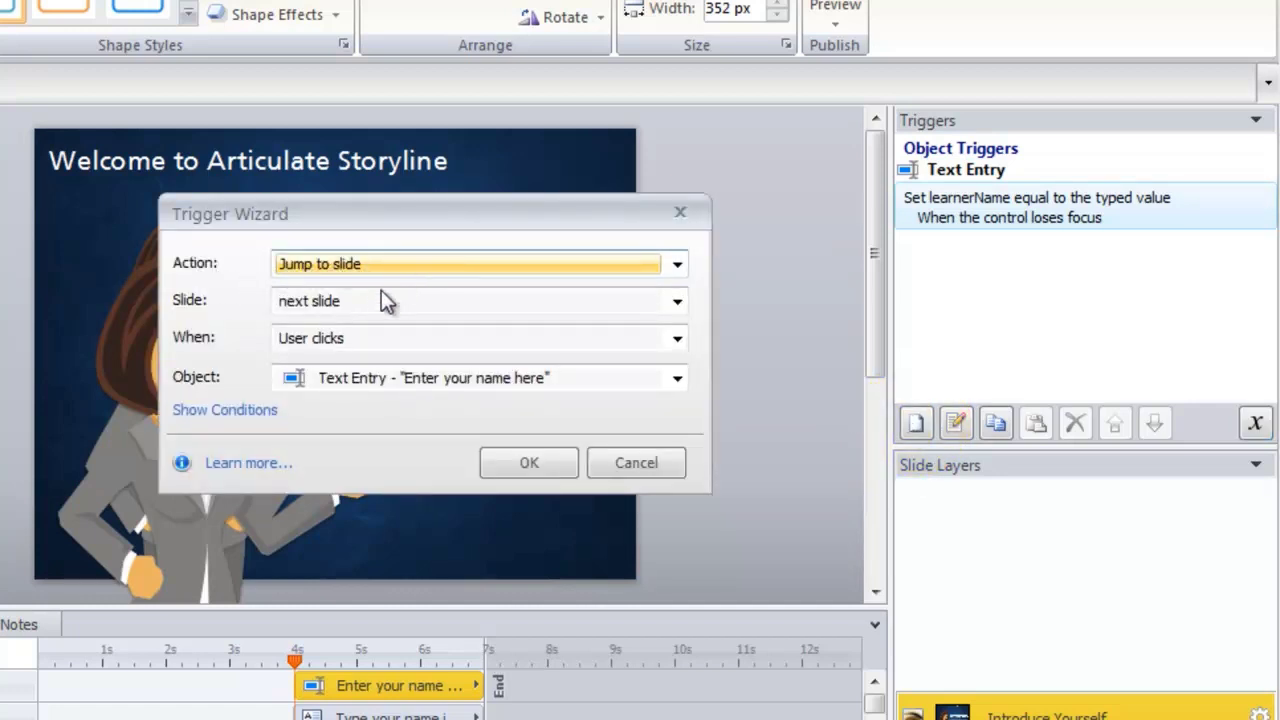
click(678, 340)
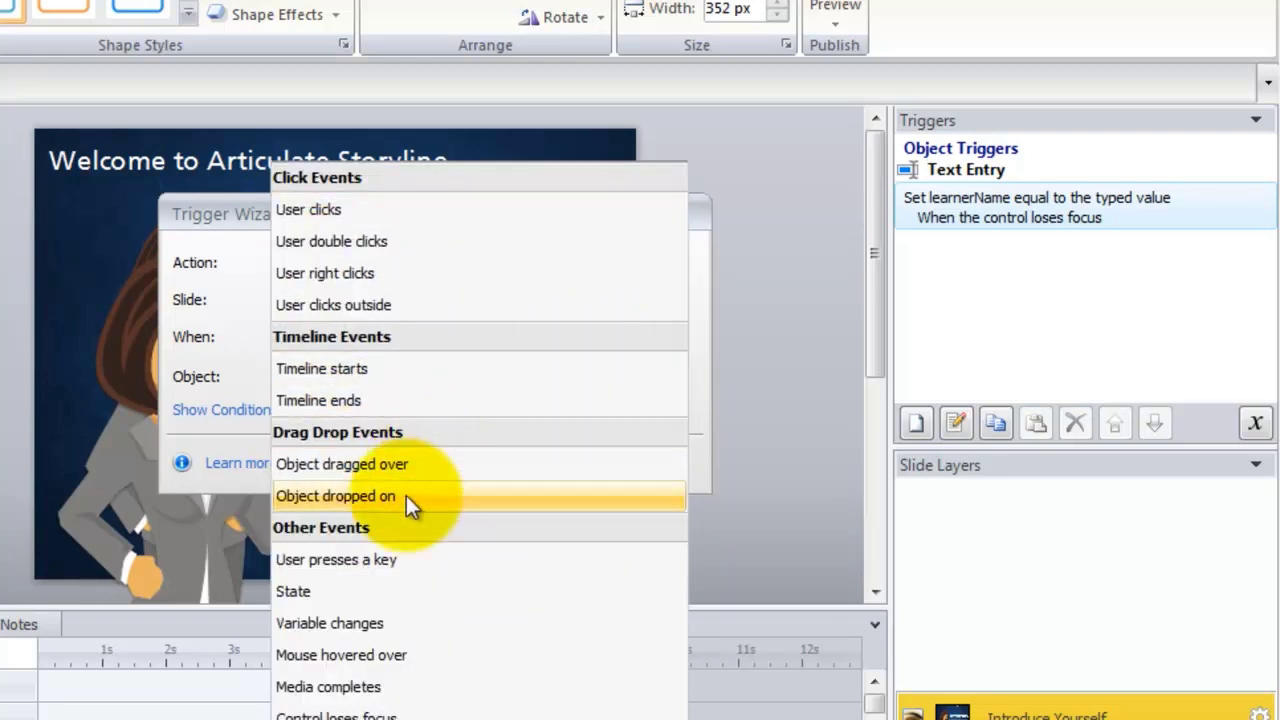
click(410, 560)
click(552, 338)
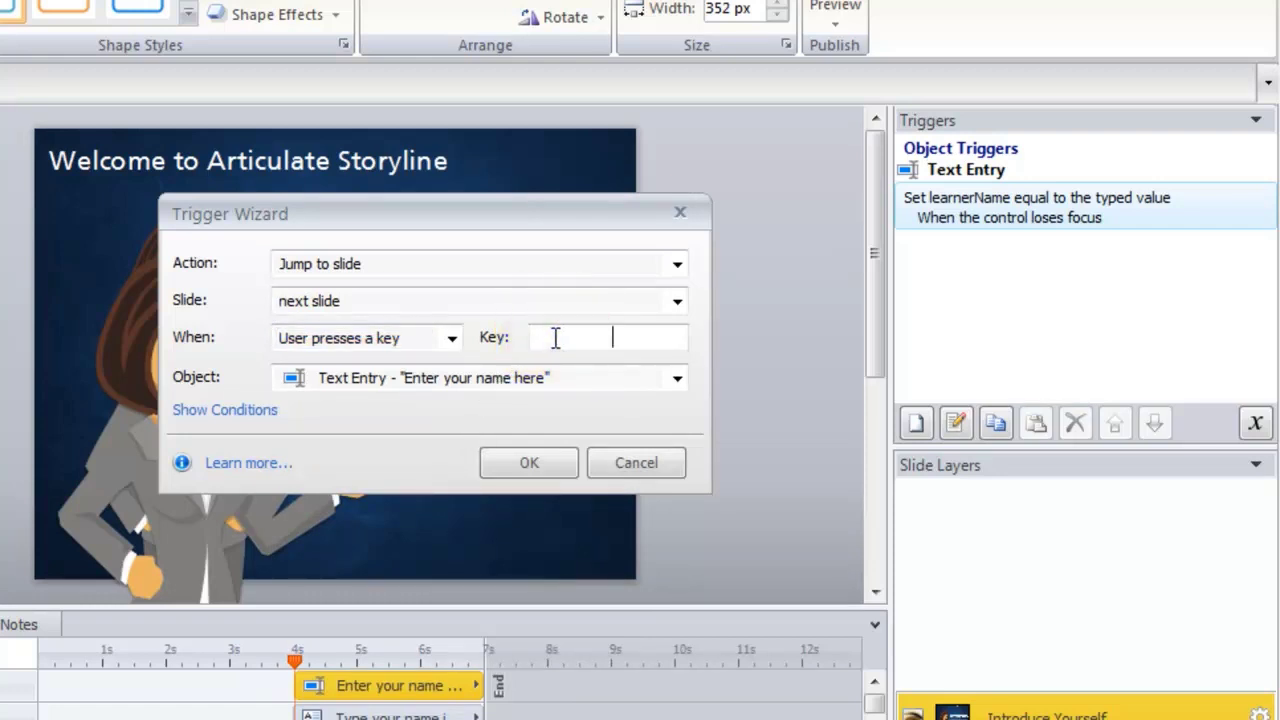
key(Return)
click(234, 410)
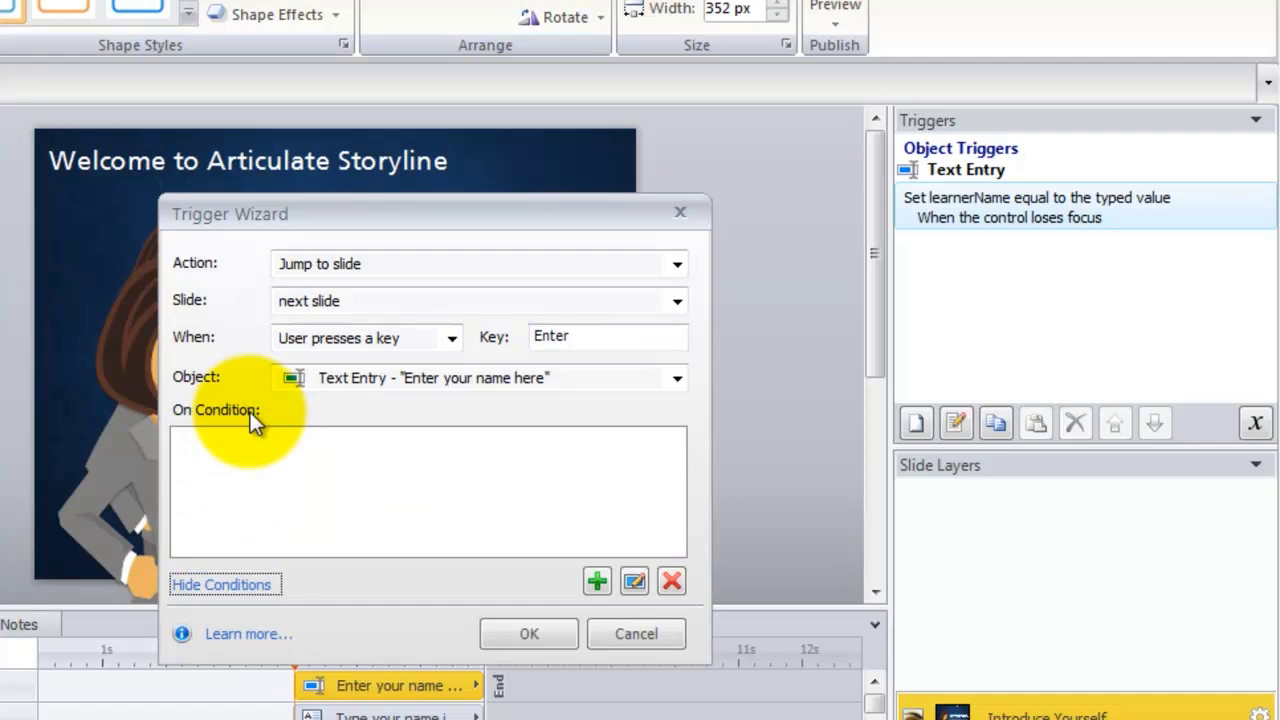
Step: Add the condition learnerName != Not equal to an empty value and save the trigger
click(596, 579)
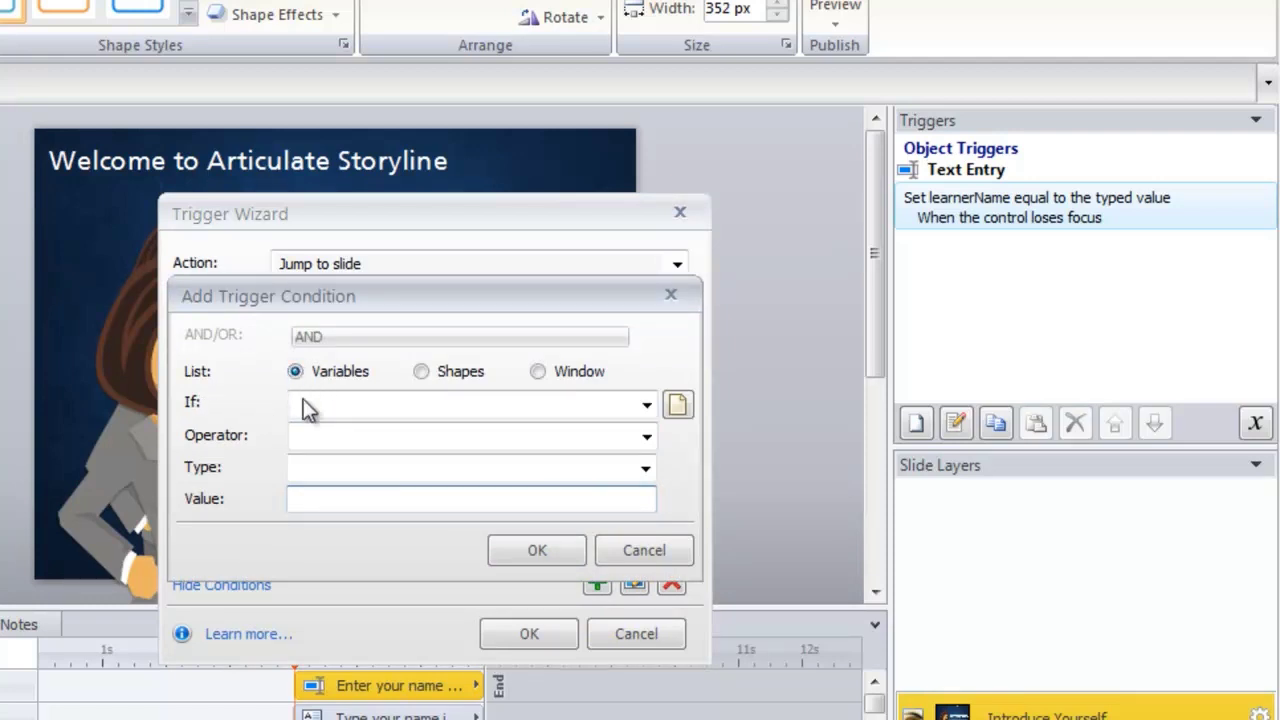
click(645, 405)
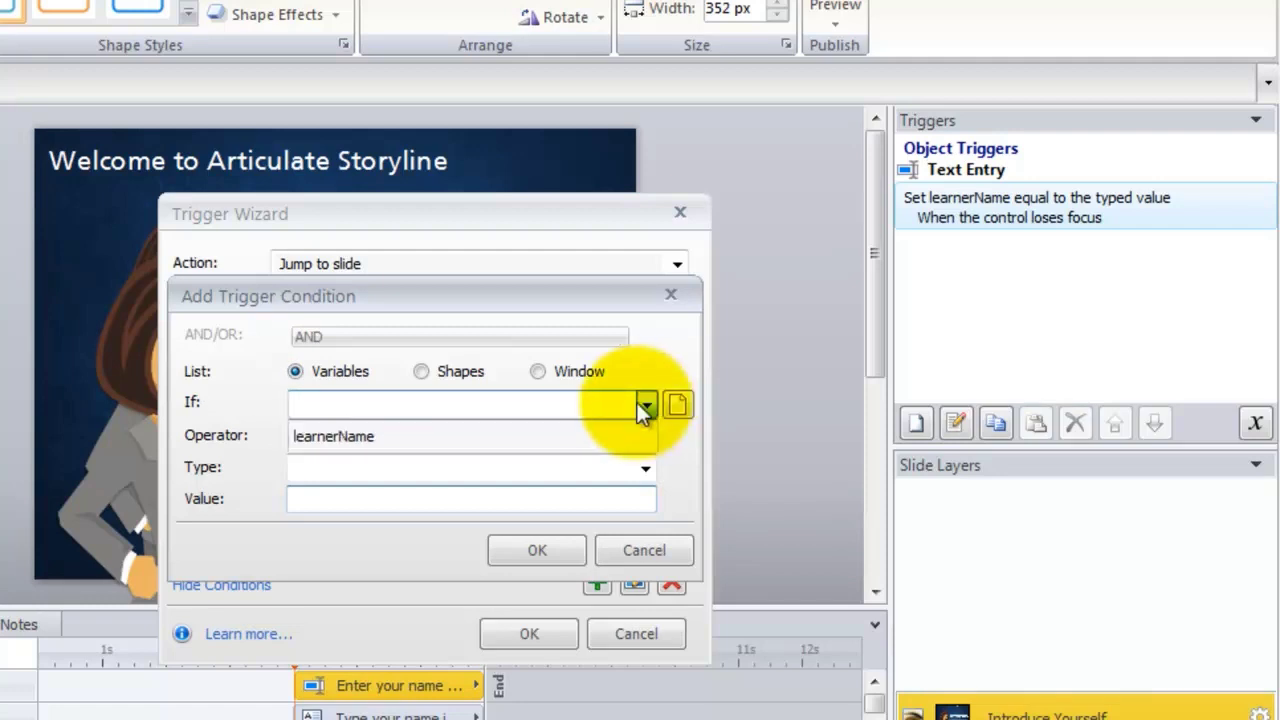
click(361, 437)
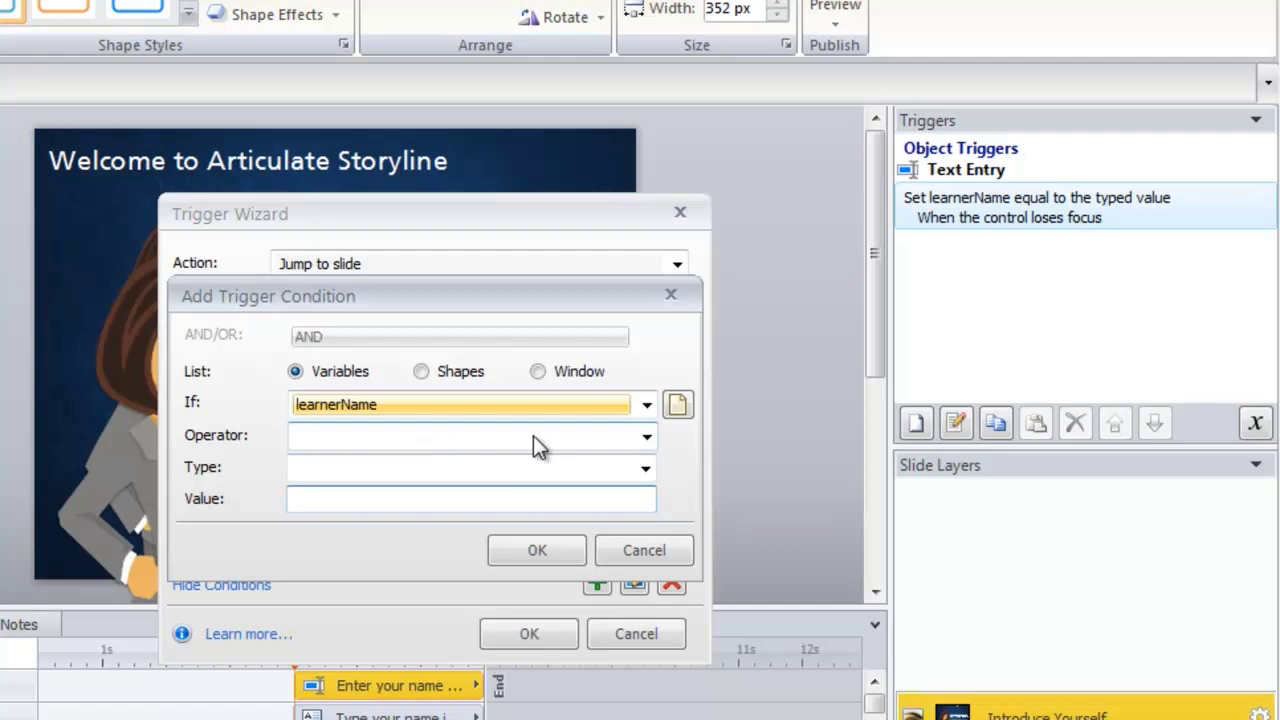
click(647, 437)
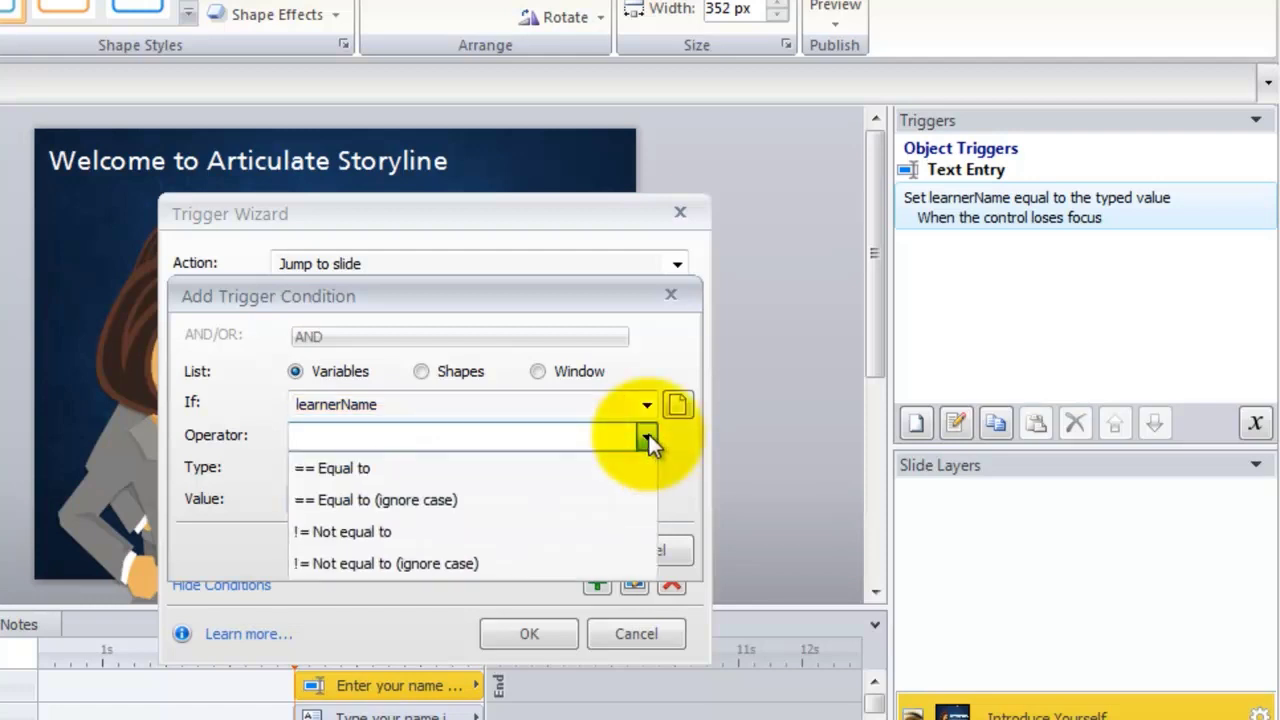
click(394, 532)
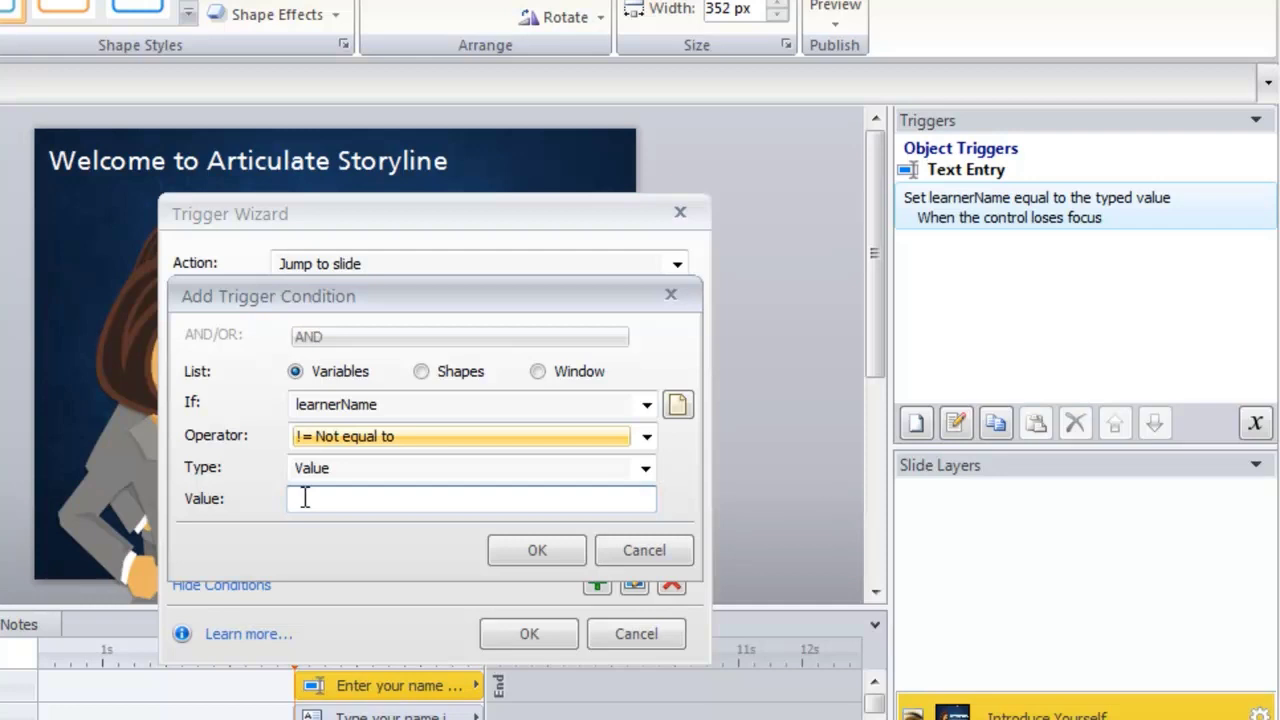
click(536, 550)
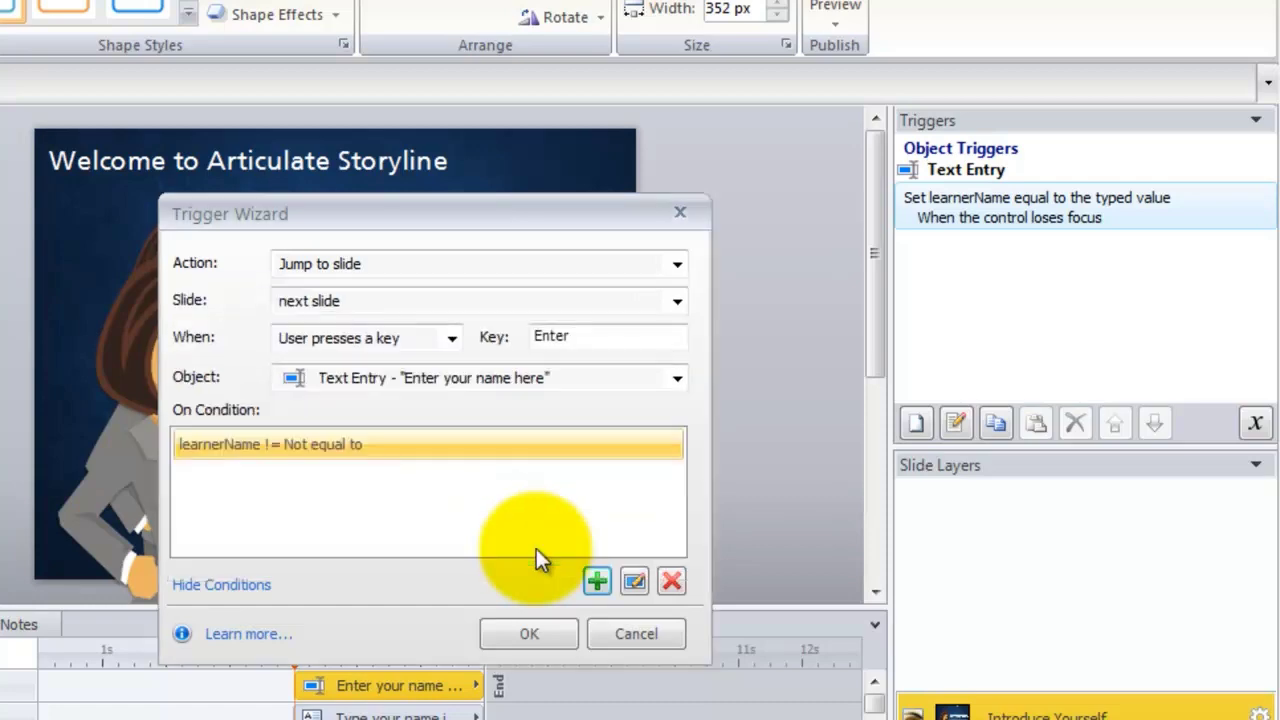
click(529, 633)
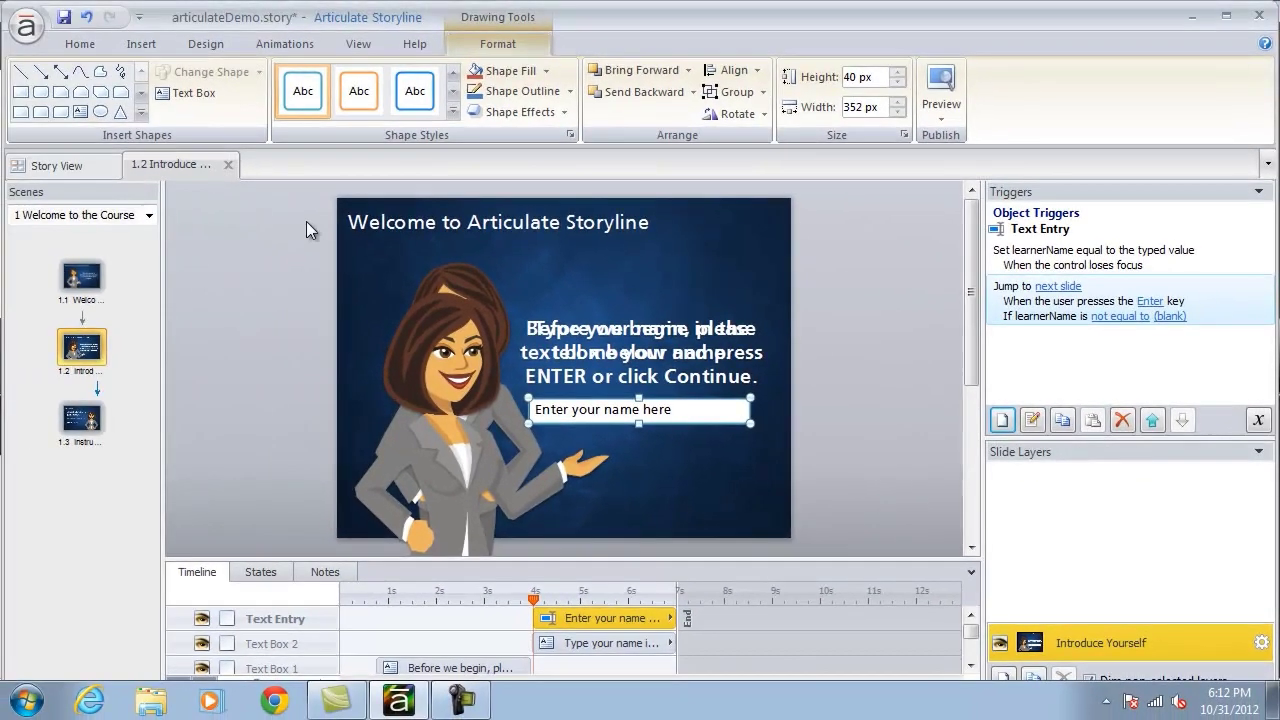
Step: Insert a rounded blue button under the name box labelled 'Continue'
click(140, 46)
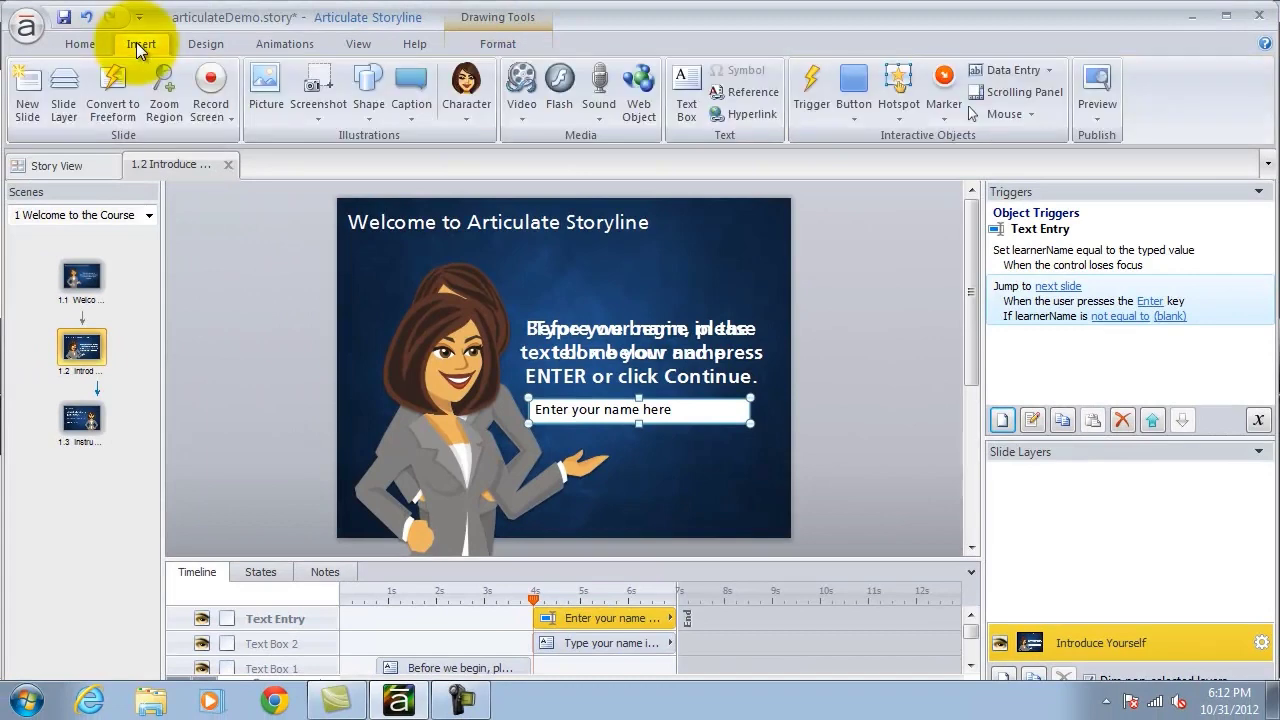
click(855, 100)
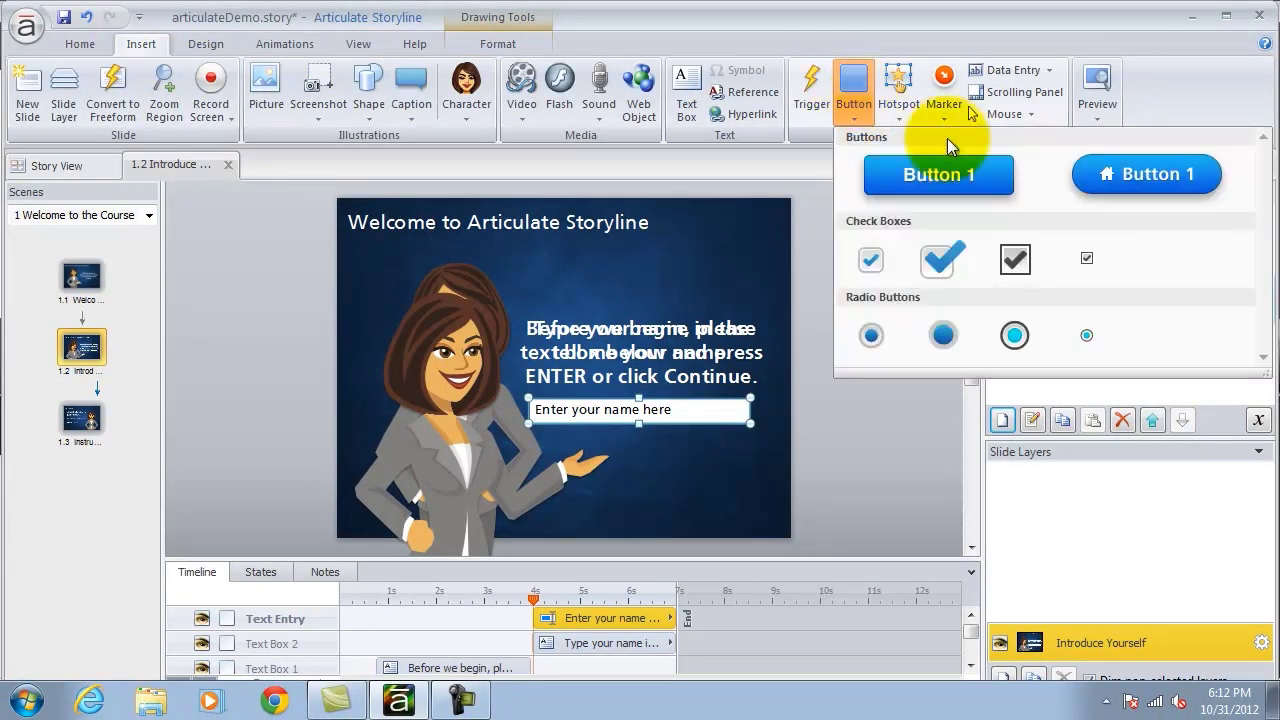
click(1122, 176)
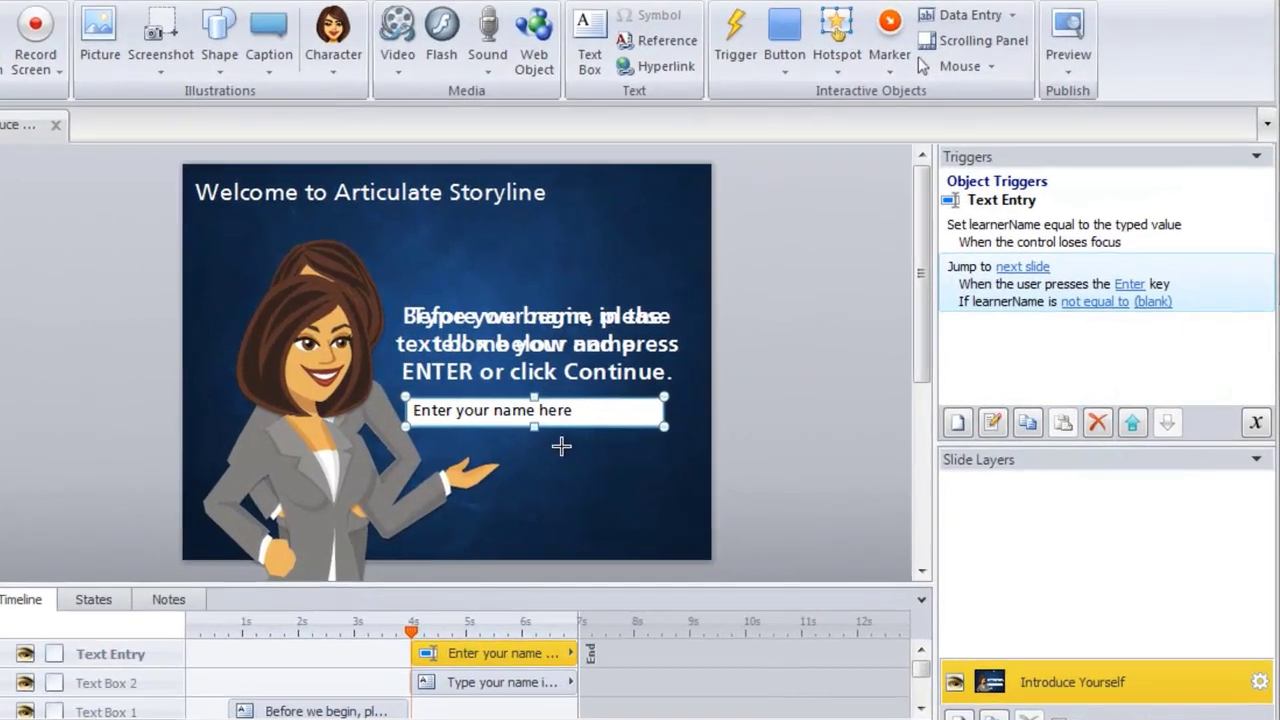
drag(660, 442, 696, 449)
drag(599, 456, 660, 474)
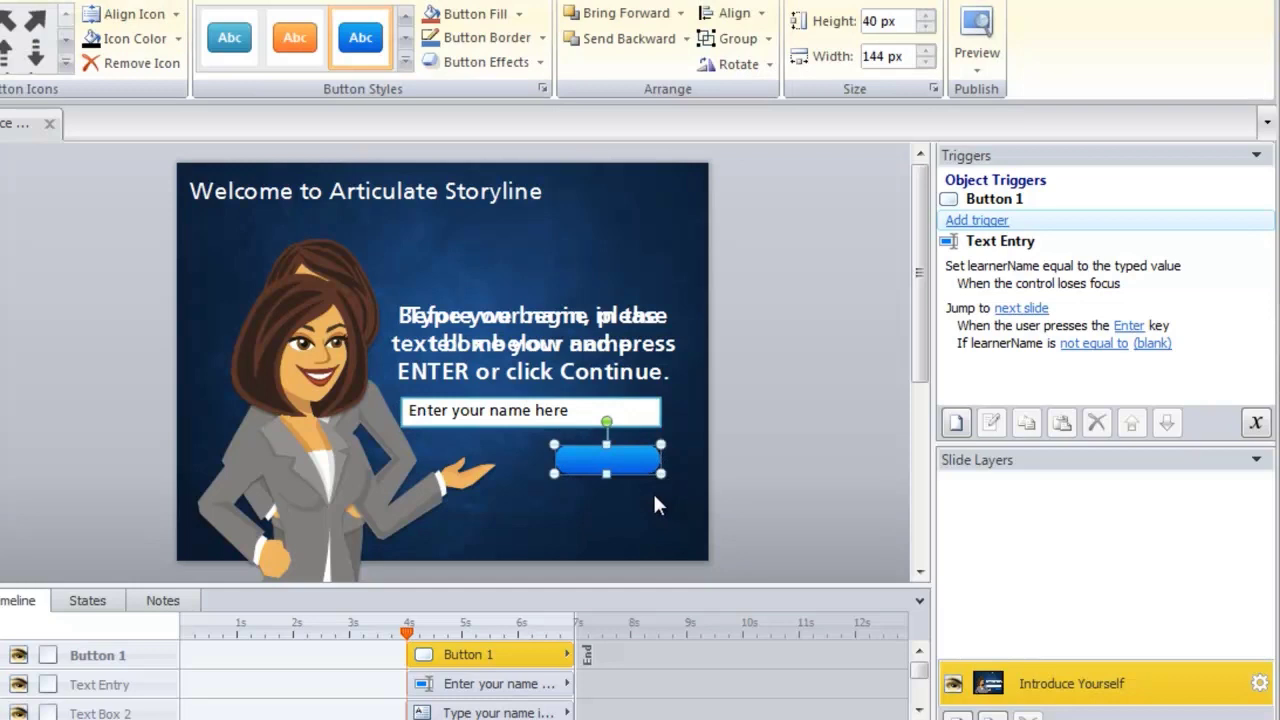
text(Continue)
Step: Rename the Button 1 object on the timeline to 'continue'
click(94, 660)
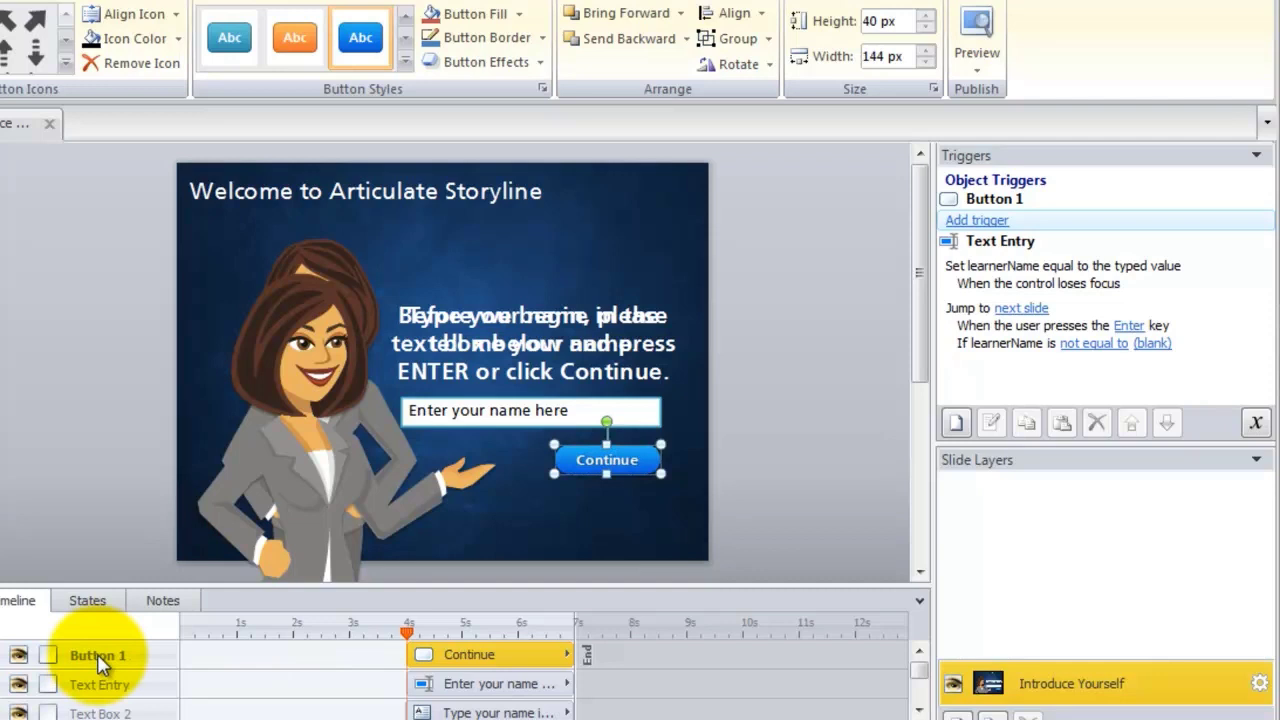
double_click(98, 657)
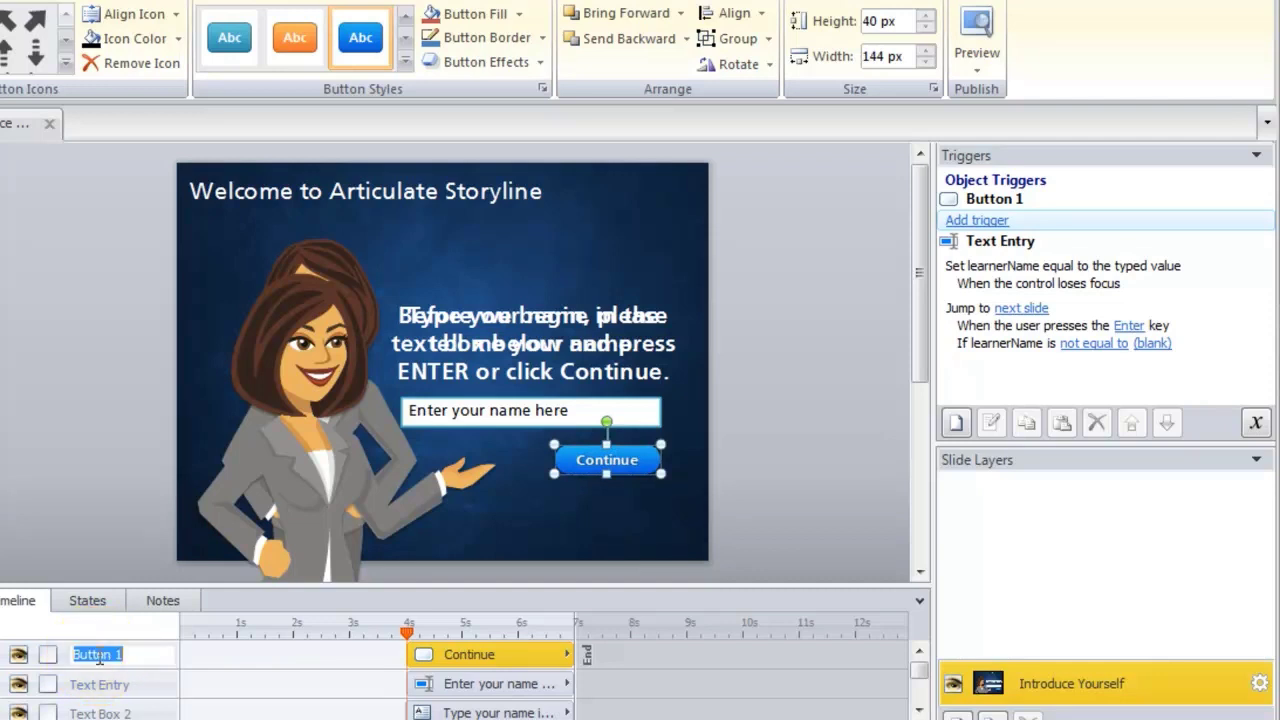
text(continue)
key(Return)
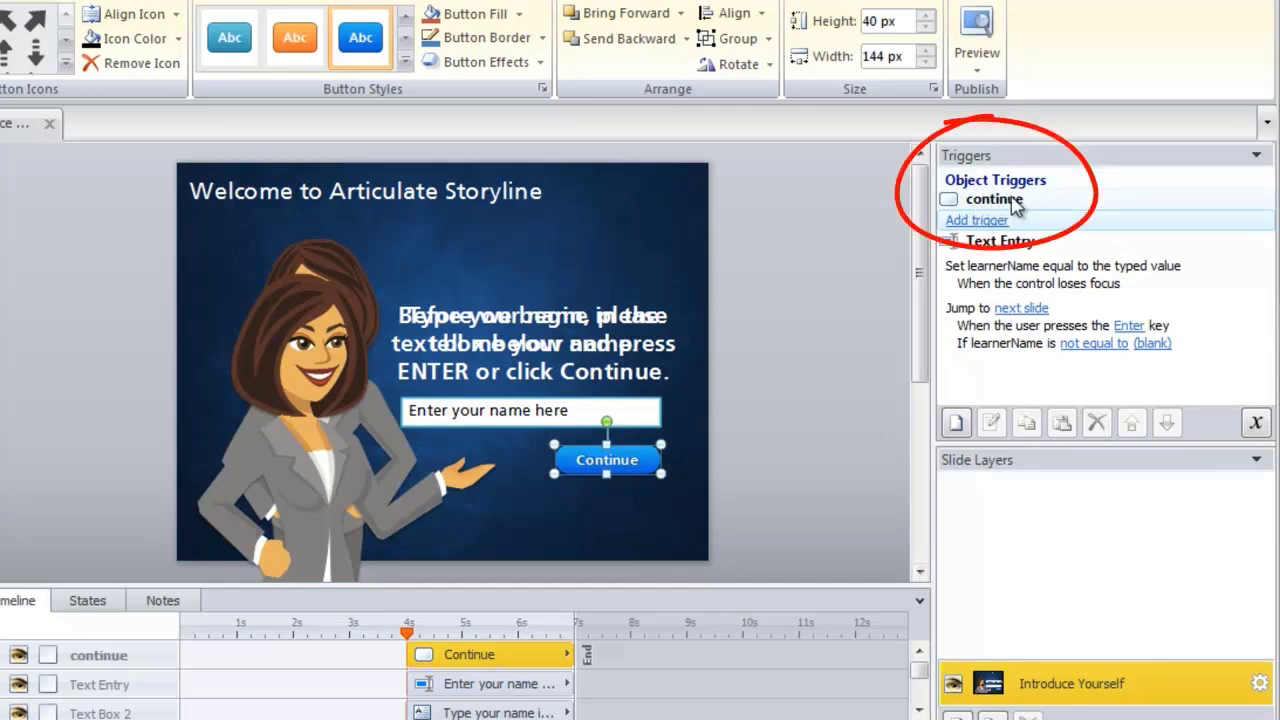
Step: Add a Continue click trigger that jumps to the next slide only if learnerName is not equal to blank
click(981, 229)
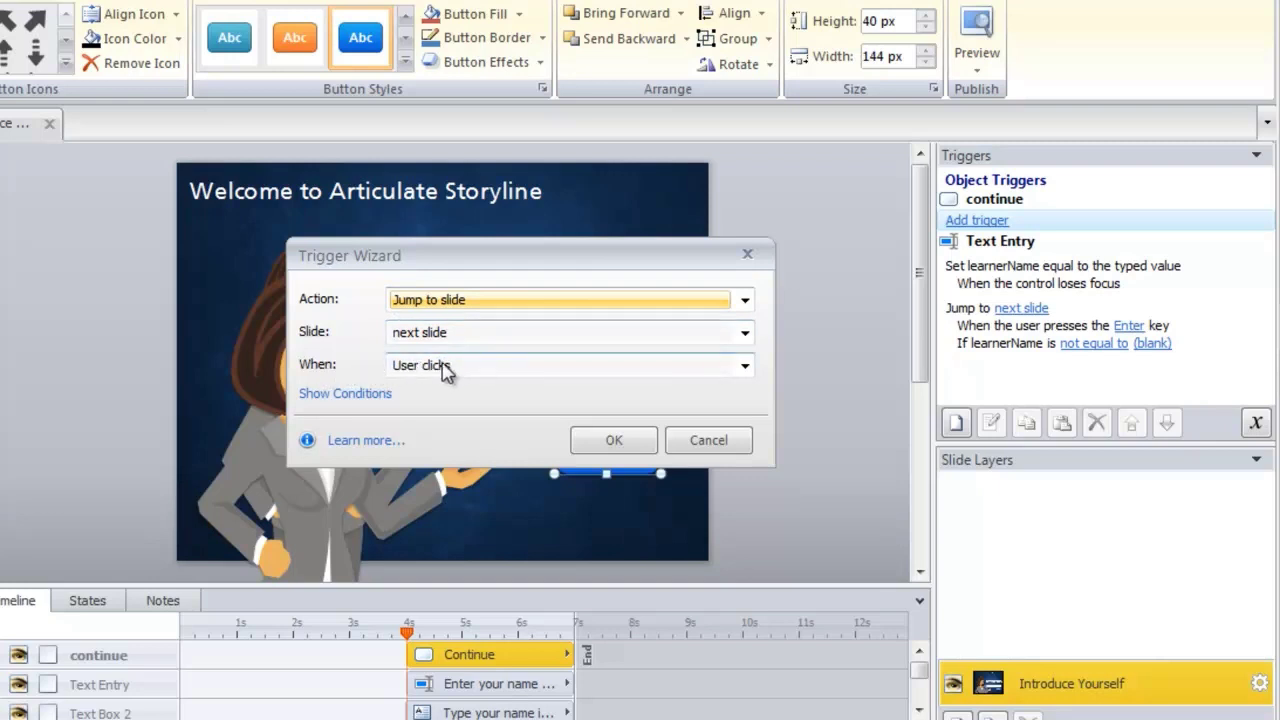
click(358, 396)
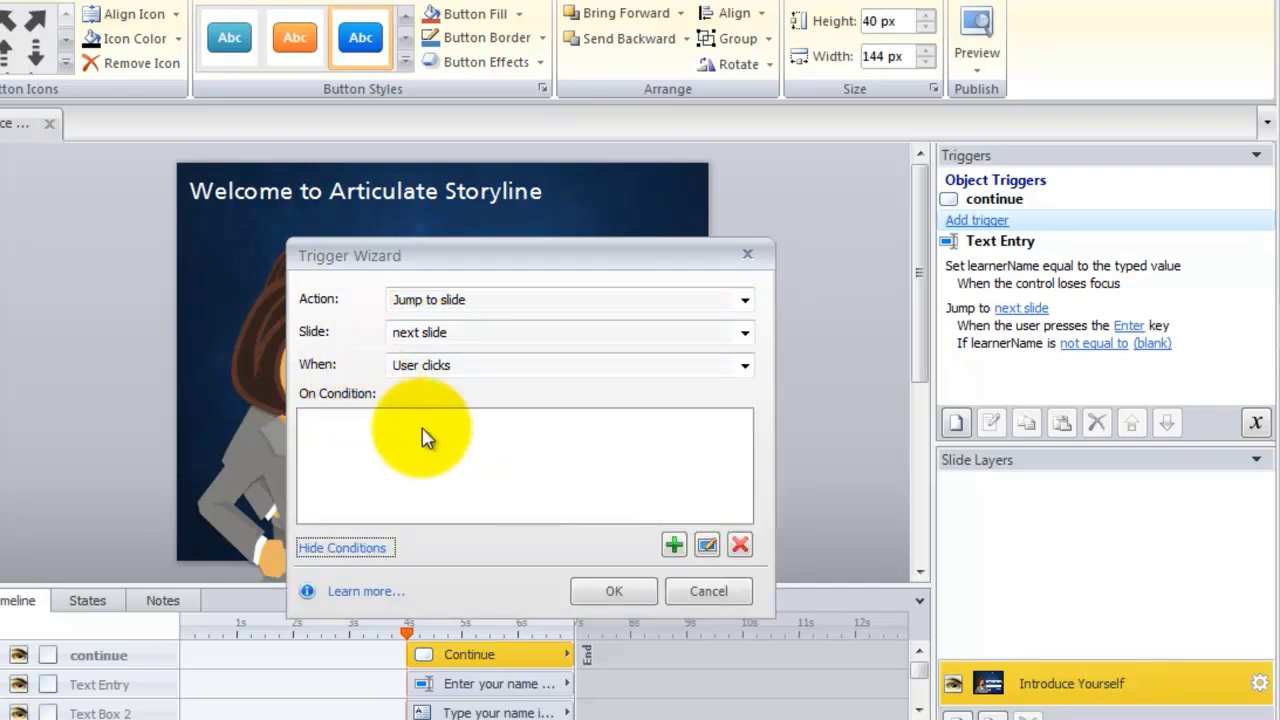
click(672, 546)
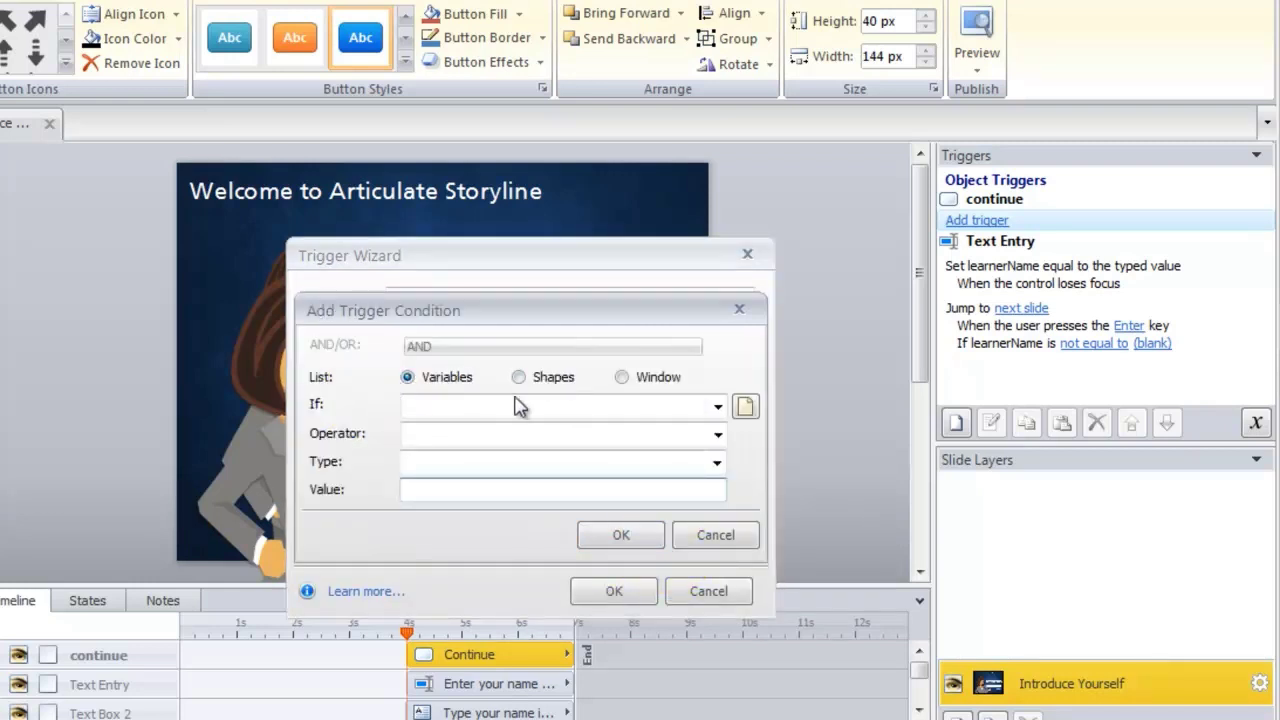
click(712, 408)
click(645, 441)
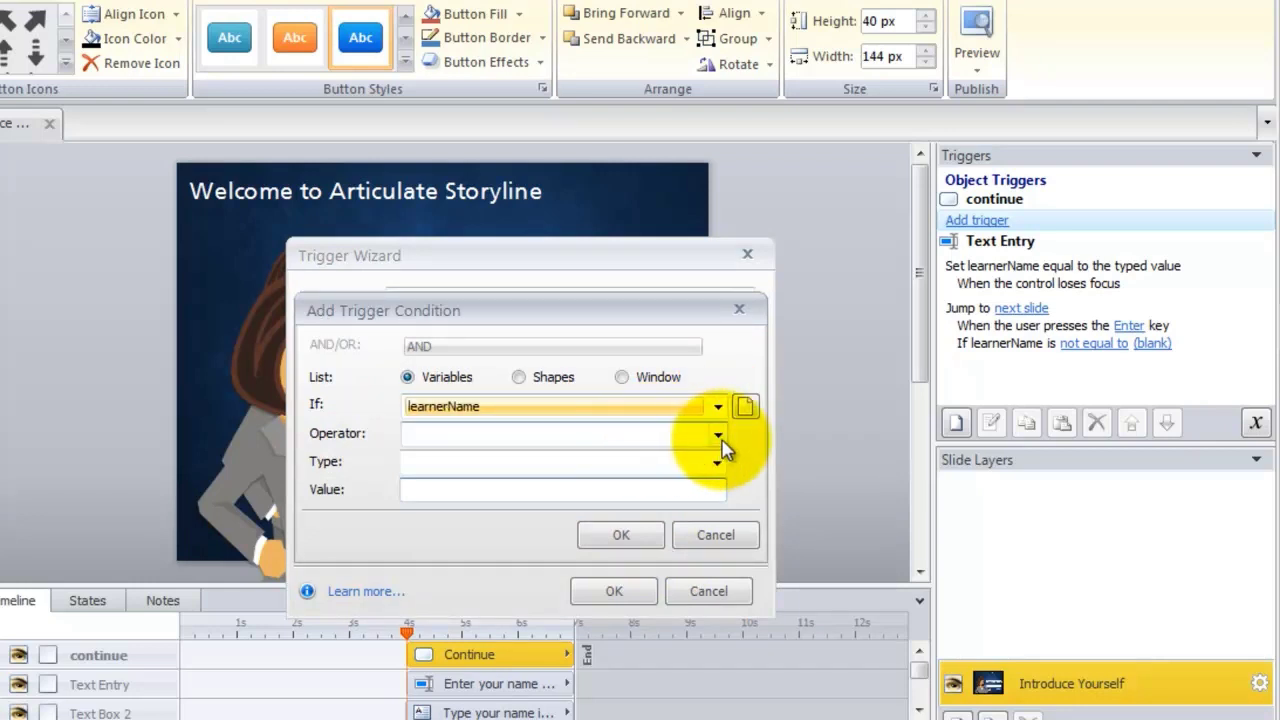
click(718, 436)
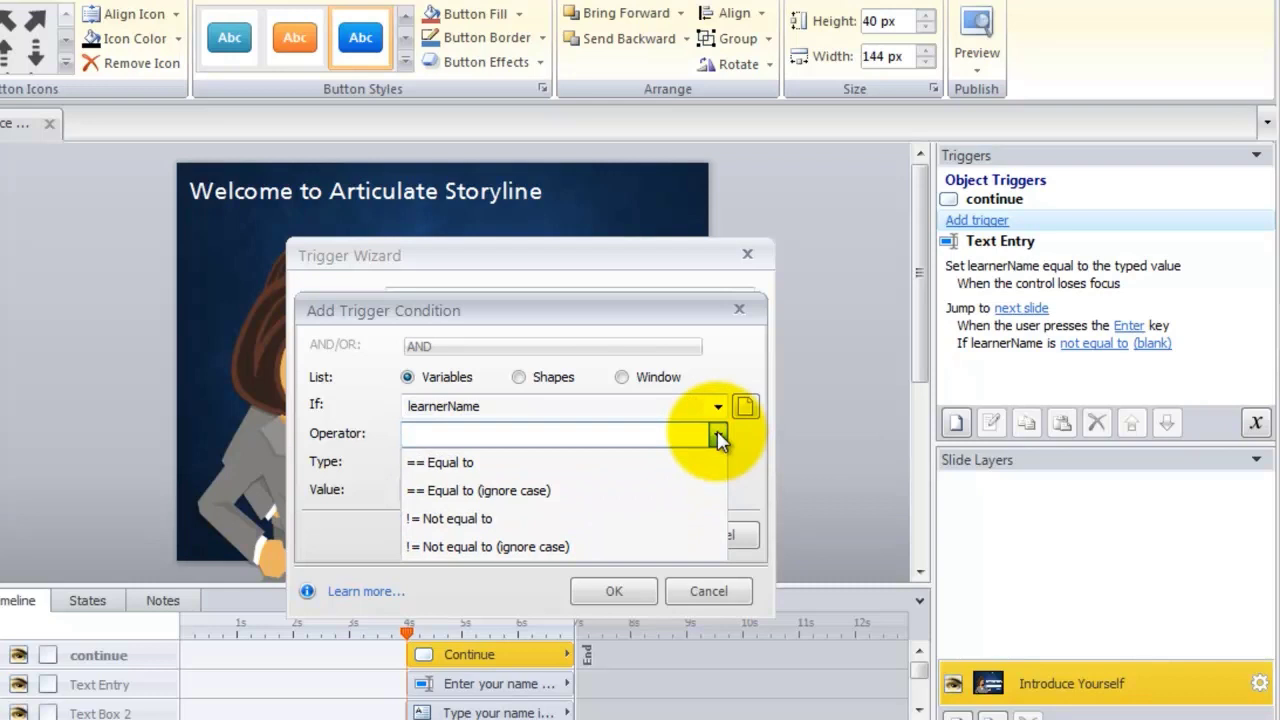
click(447, 518)
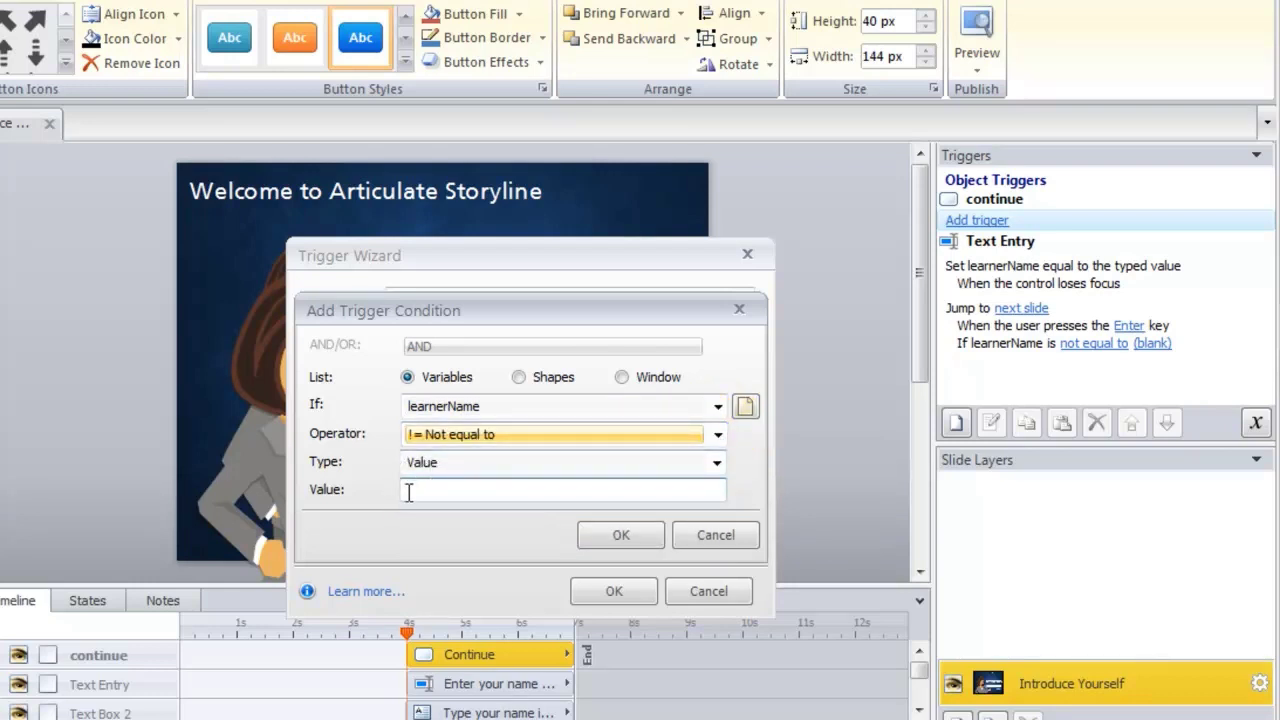
click(588, 534)
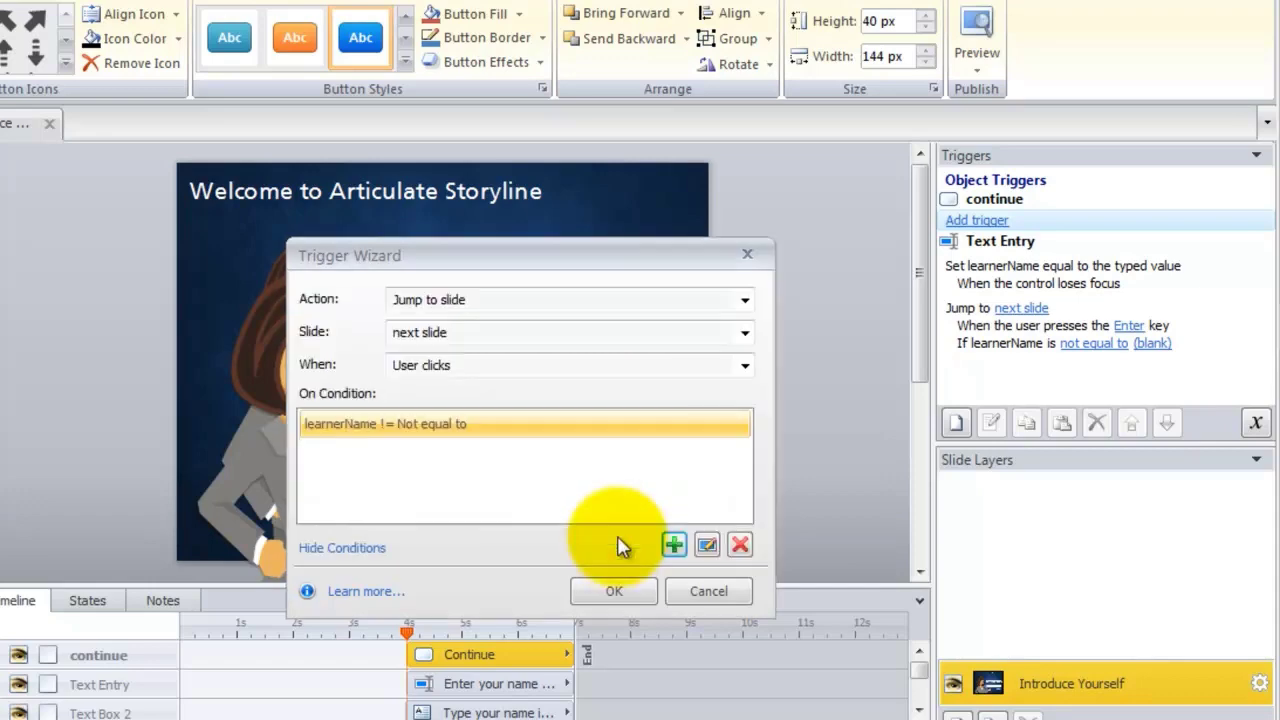
click(617, 591)
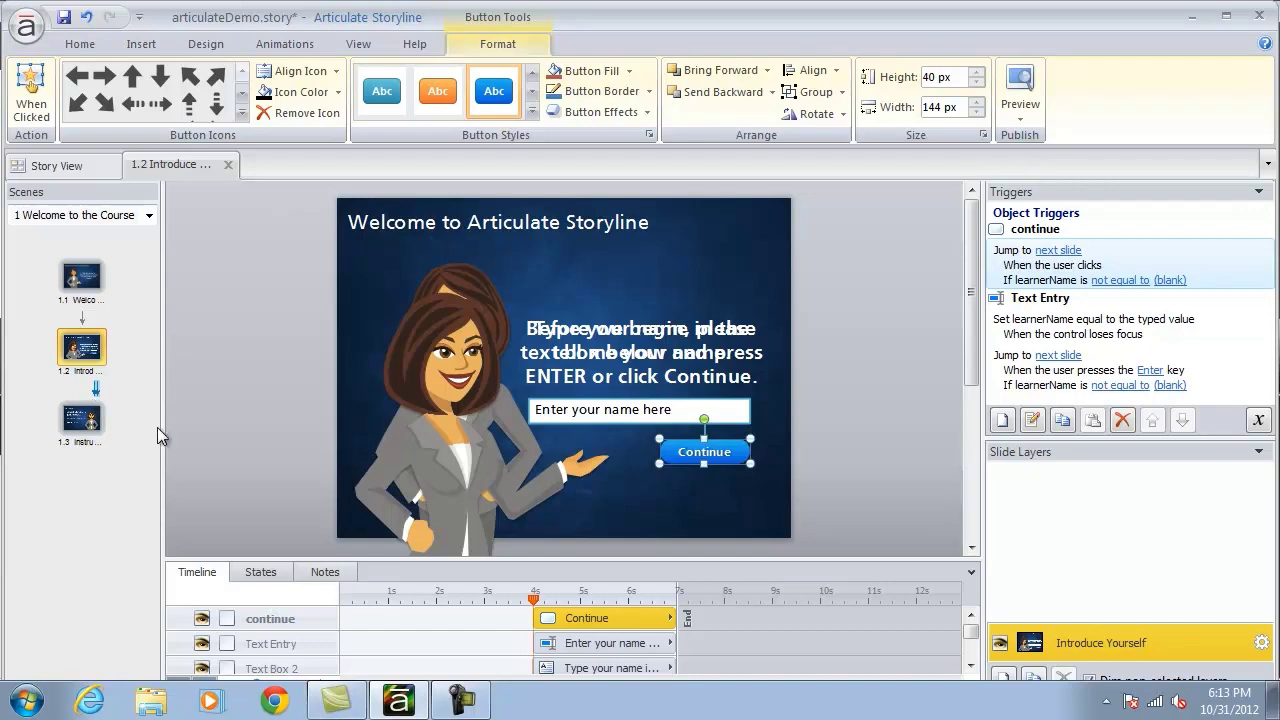
Step: Open slide 1.3, show the Welcome text box and hide the 'Take a few moments' text box
click(83, 423)
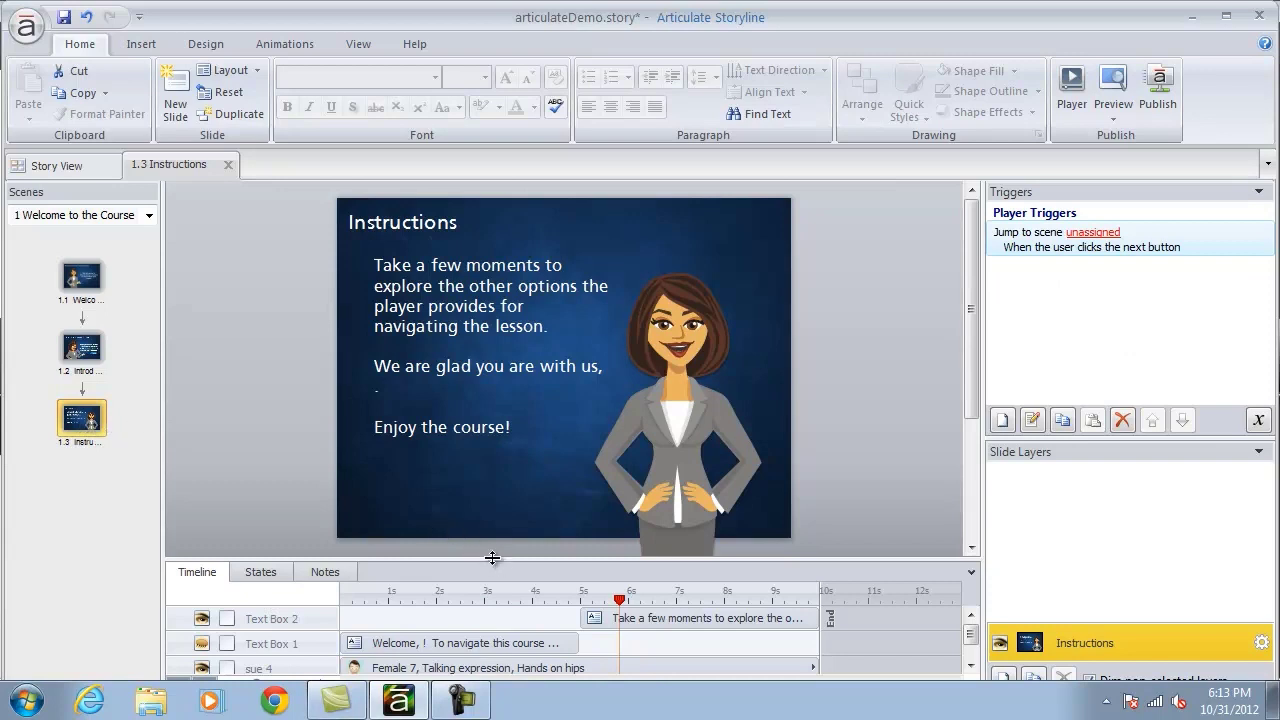
drag(492, 557, 497, 514)
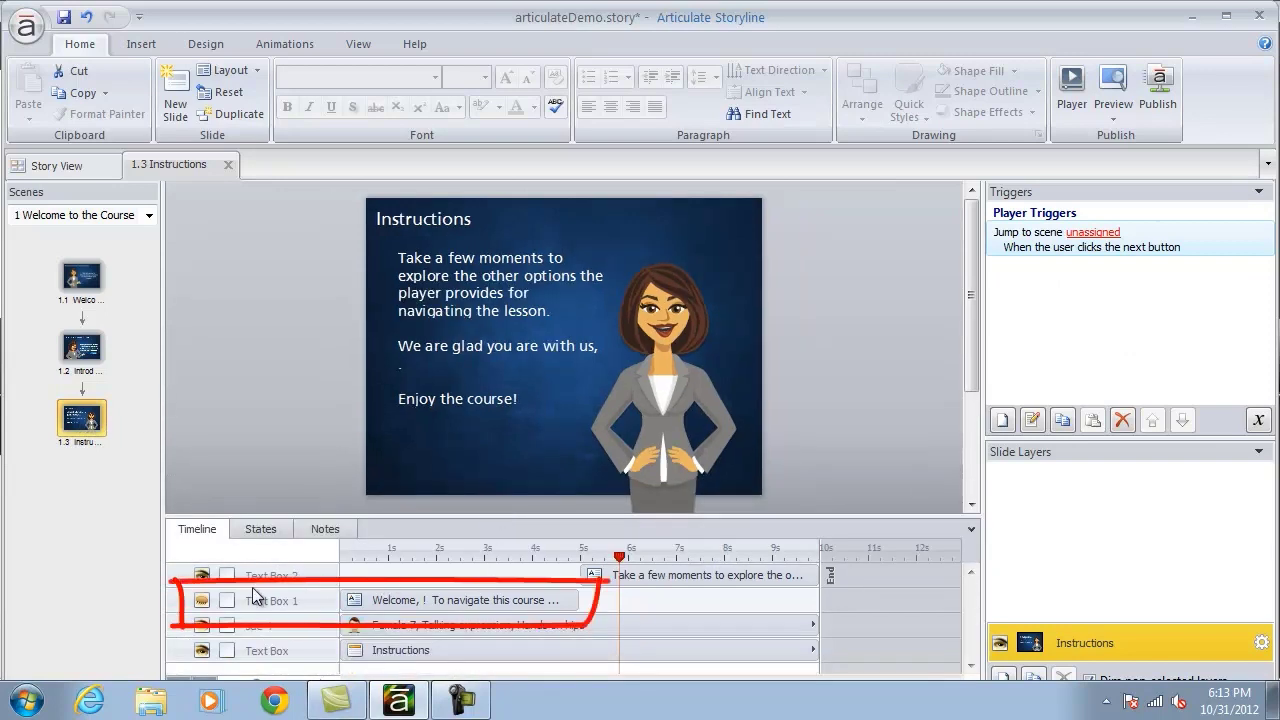
click(201, 600)
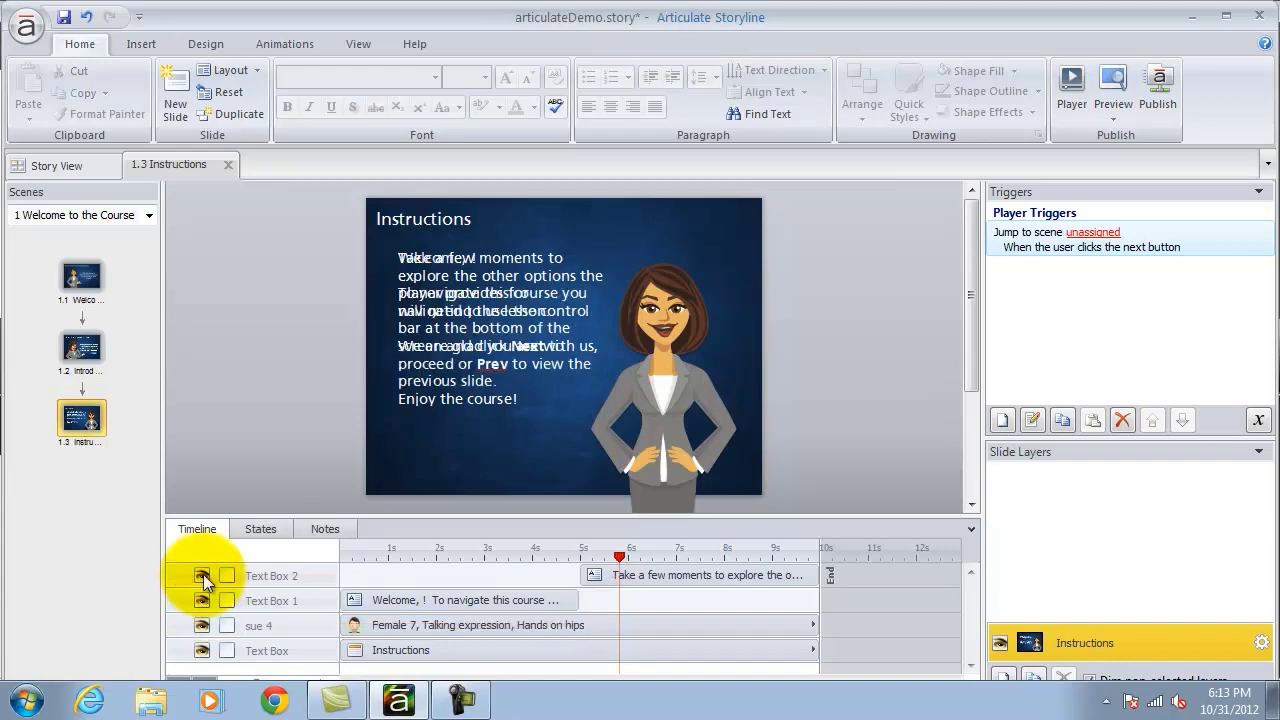
click(203, 575)
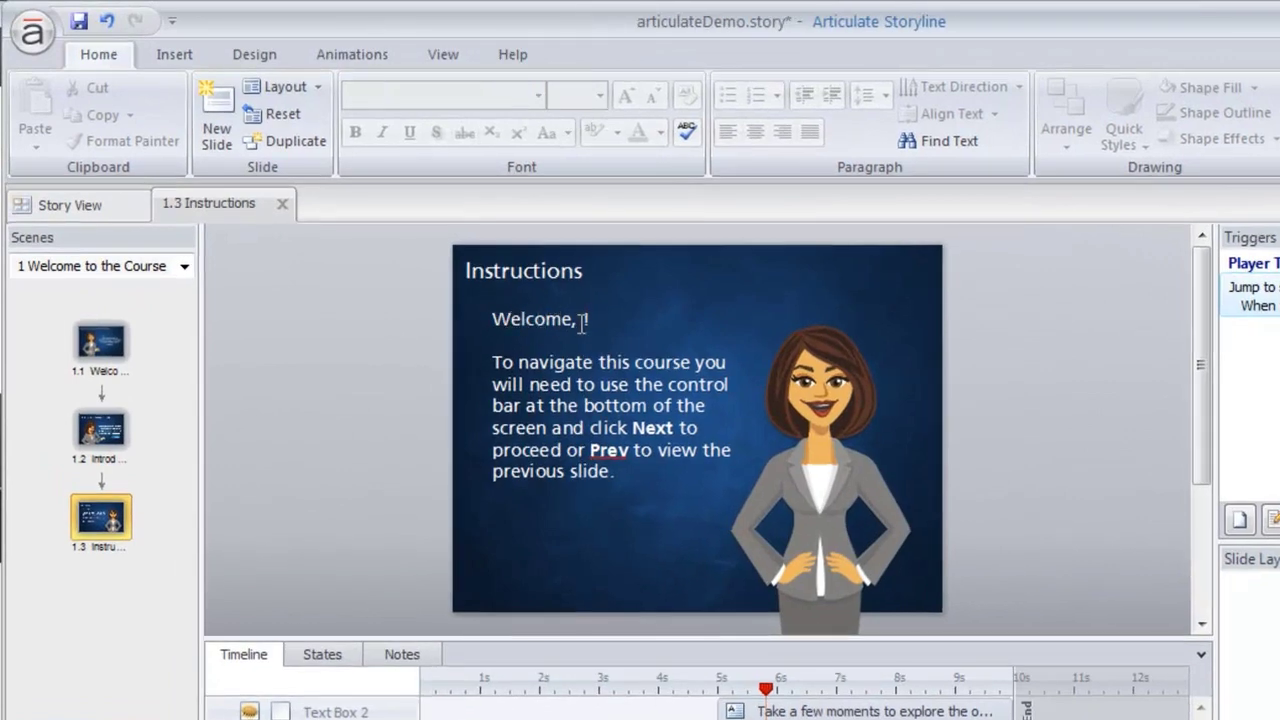
Step: Place the cursor in the 'Welcome, !' greeting with bold applied, ready to insert a reference
click(581, 320)
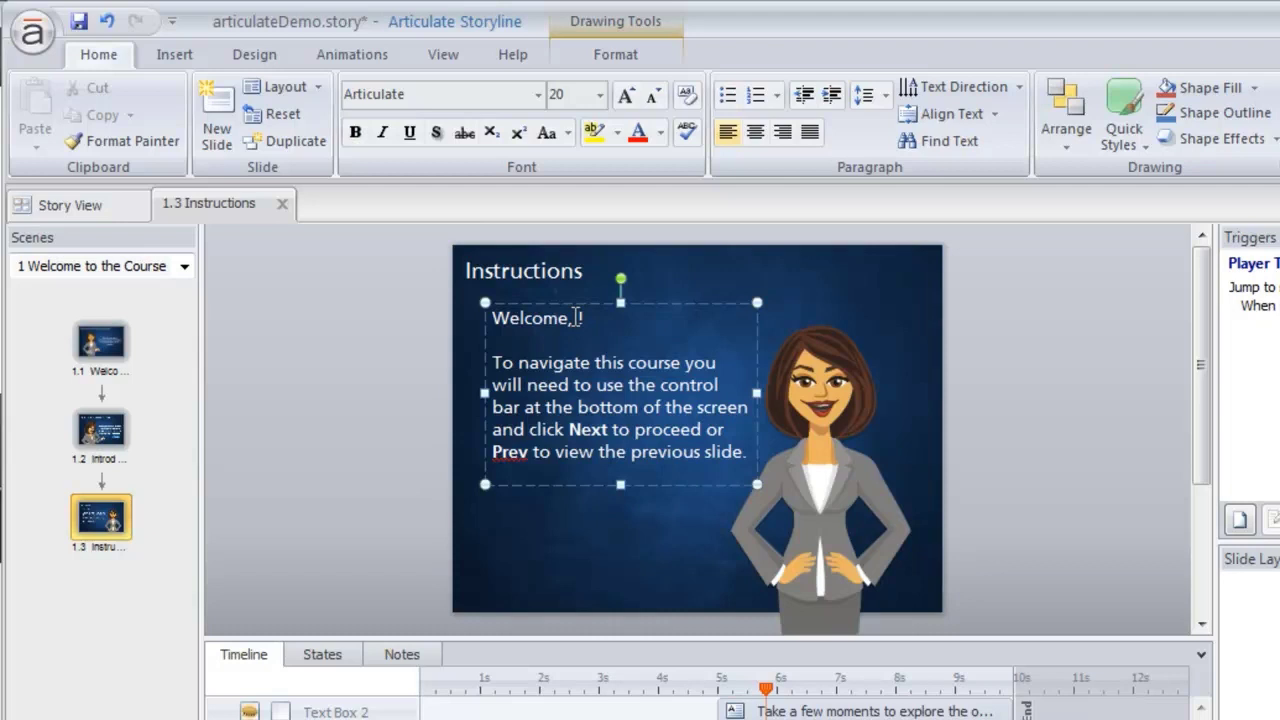
key(ctrl+b)
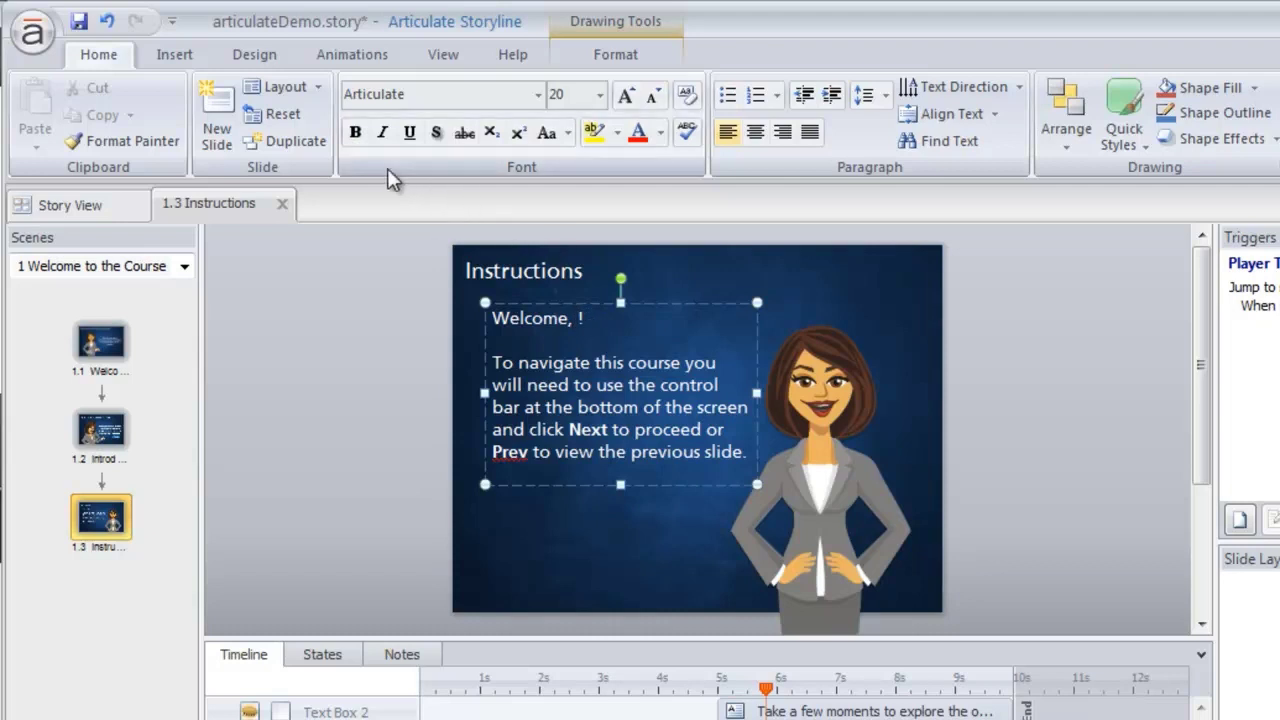
click(188, 60)
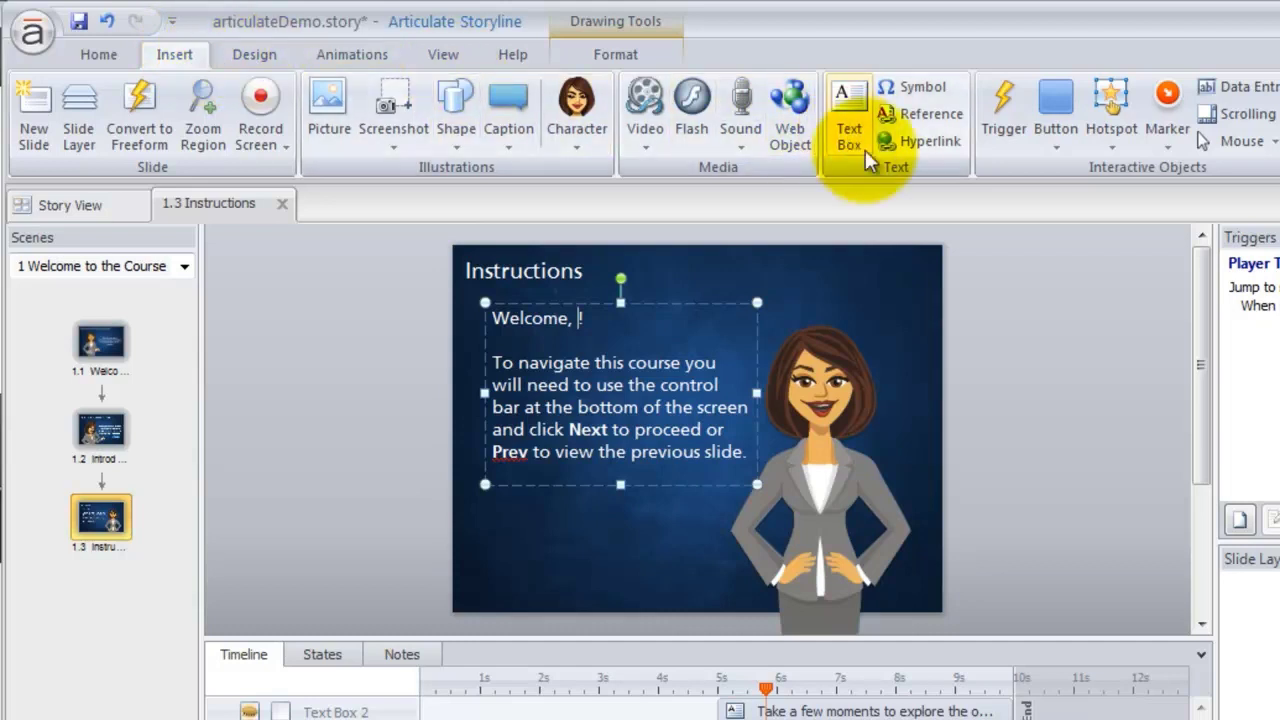
Step: Insert the learnerName reference so the greeting reads 'Welcome, %learnerName%!'
click(912, 110)
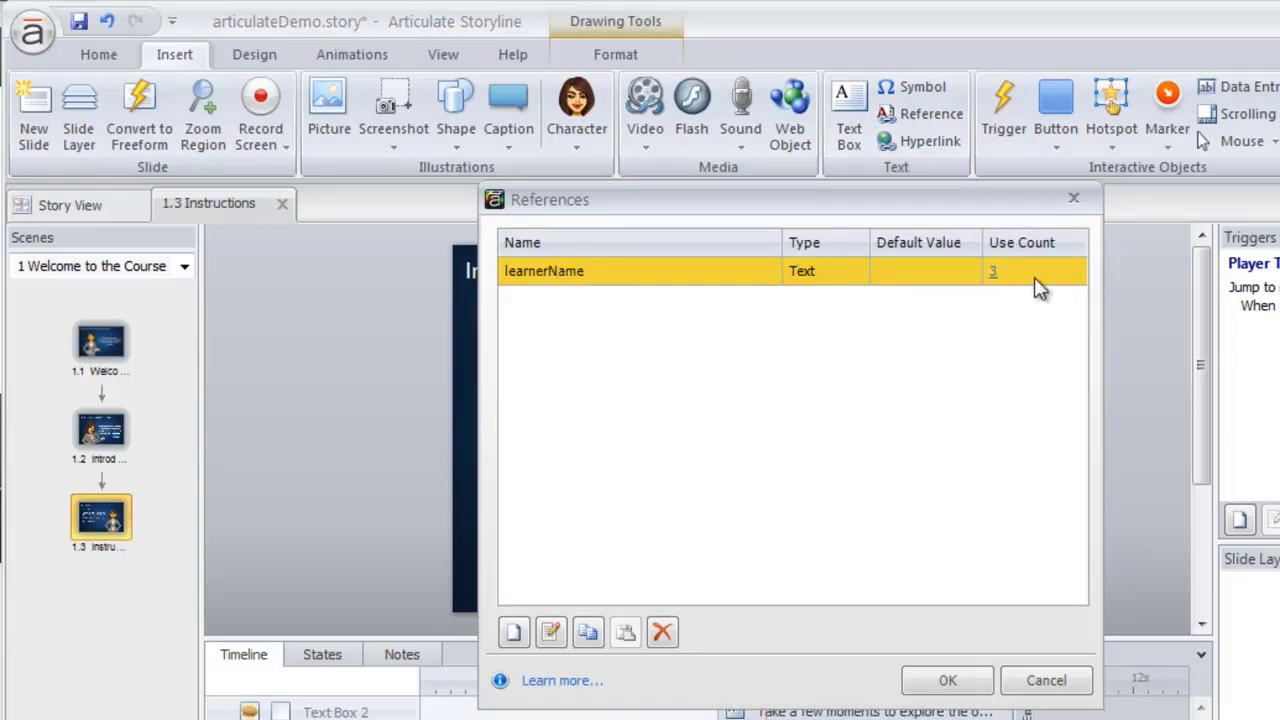
click(947, 683)
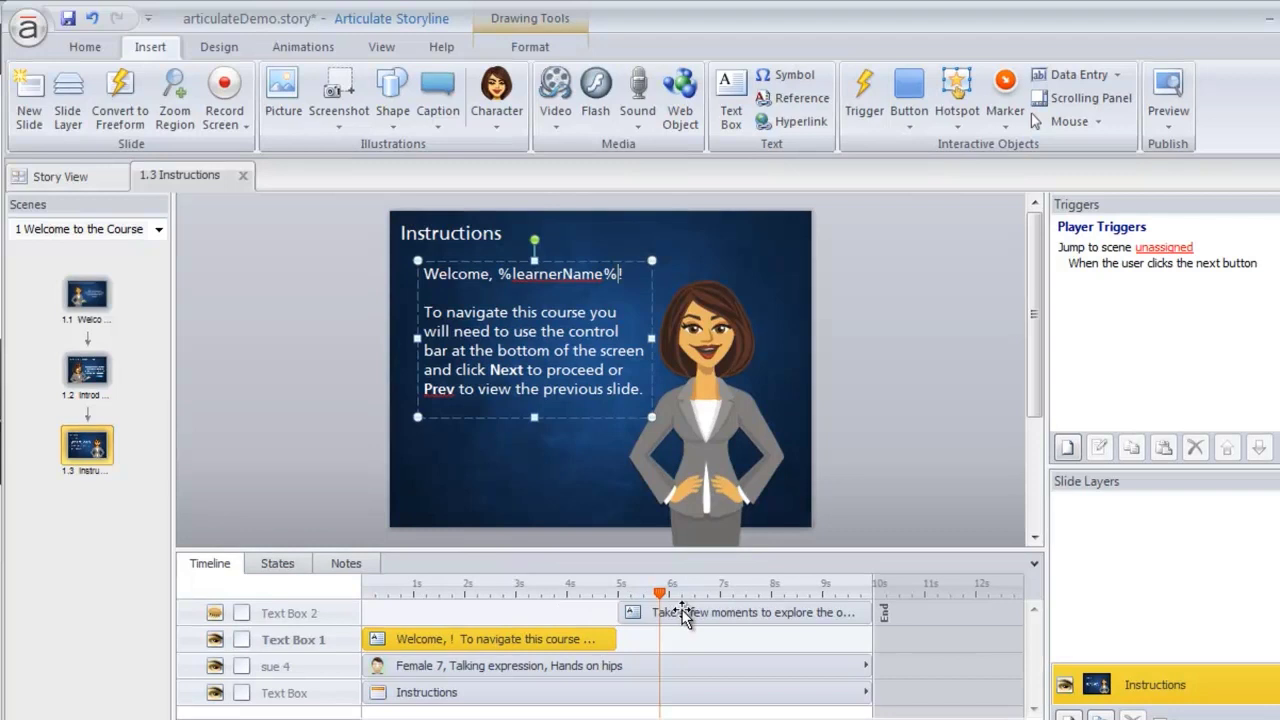
Step: Hide the Welcome text box, then show and select Text Box 2
click(215, 640)
click(215, 613)
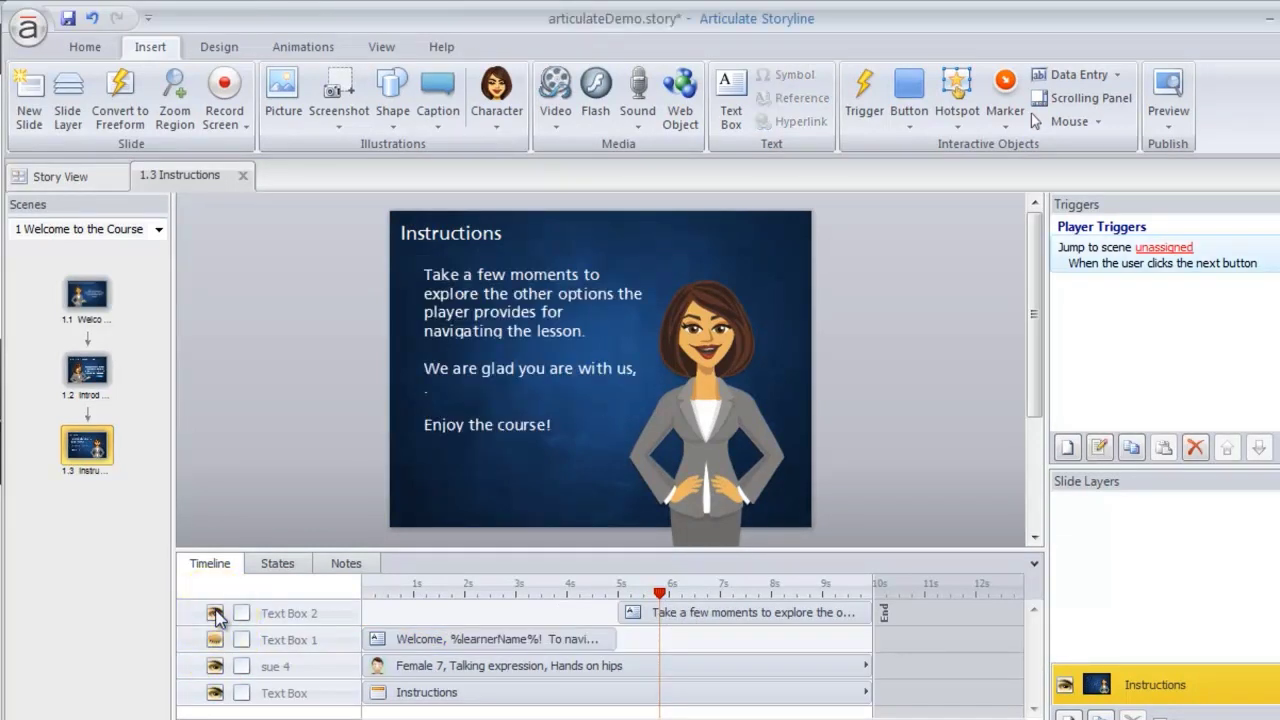
click(705, 613)
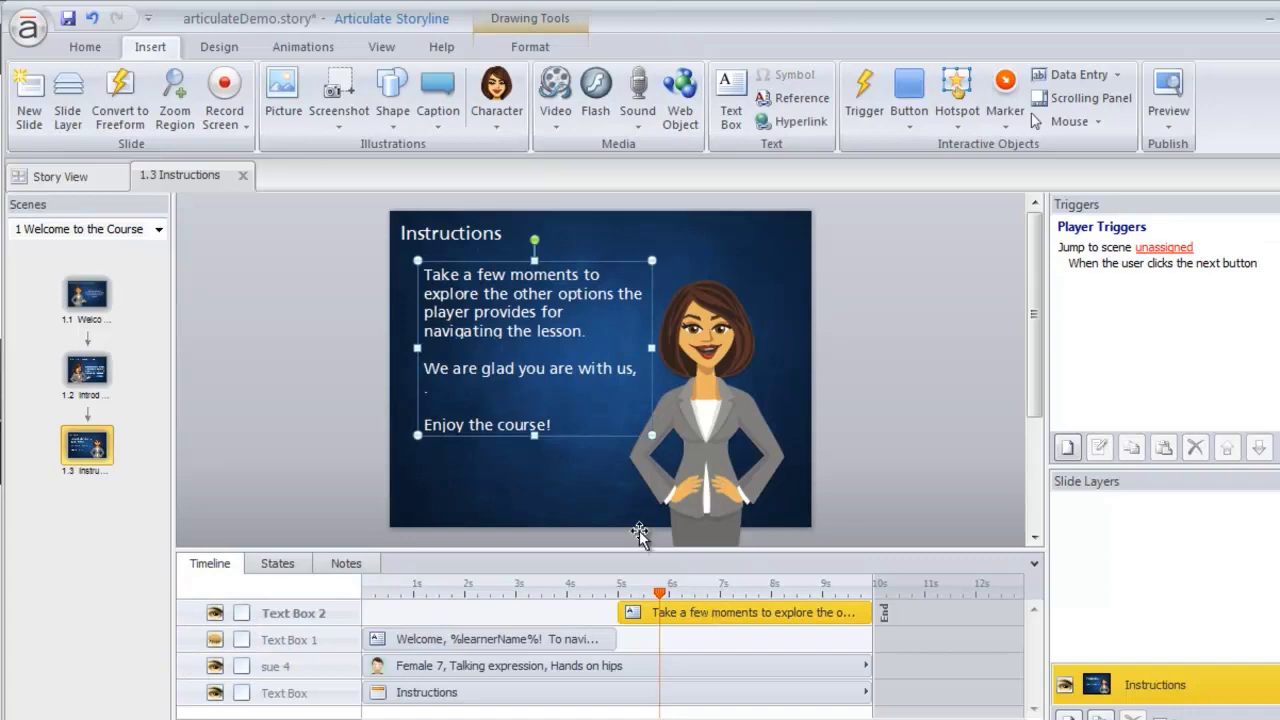
Step: Insert the learnerName reference after 'with us,' in Text Box 2
click(636, 370)
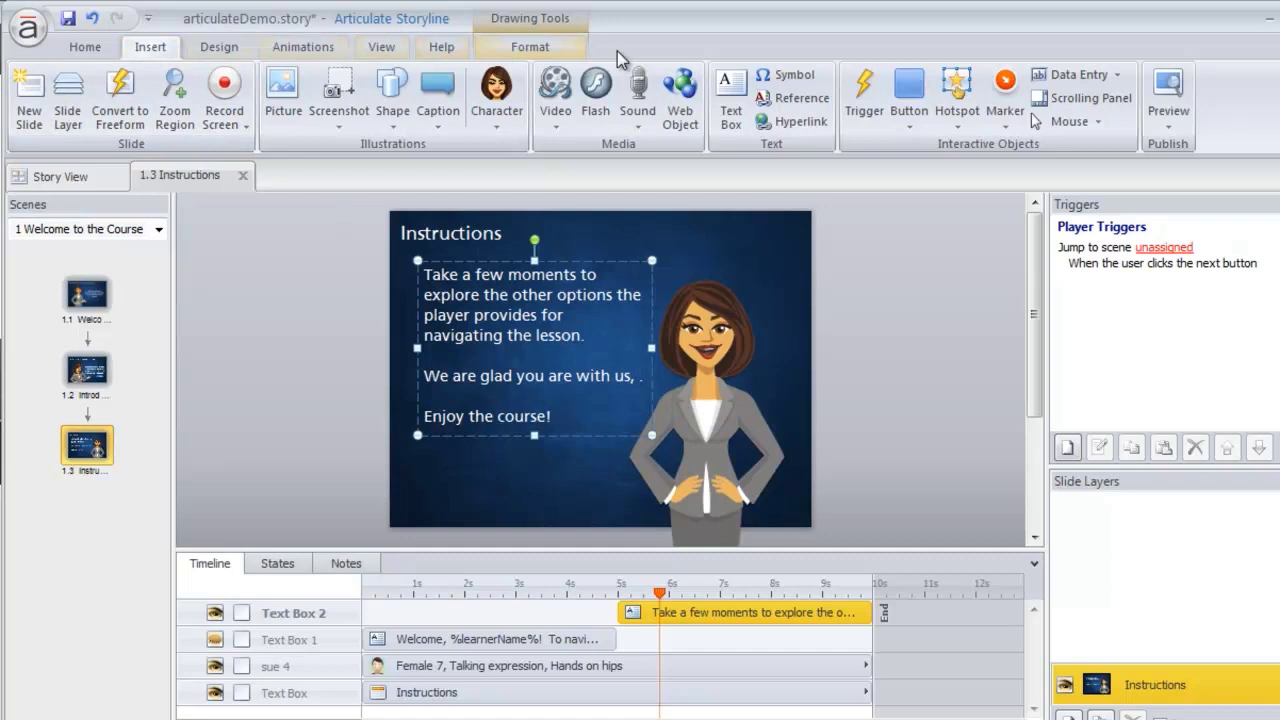
click(795, 98)
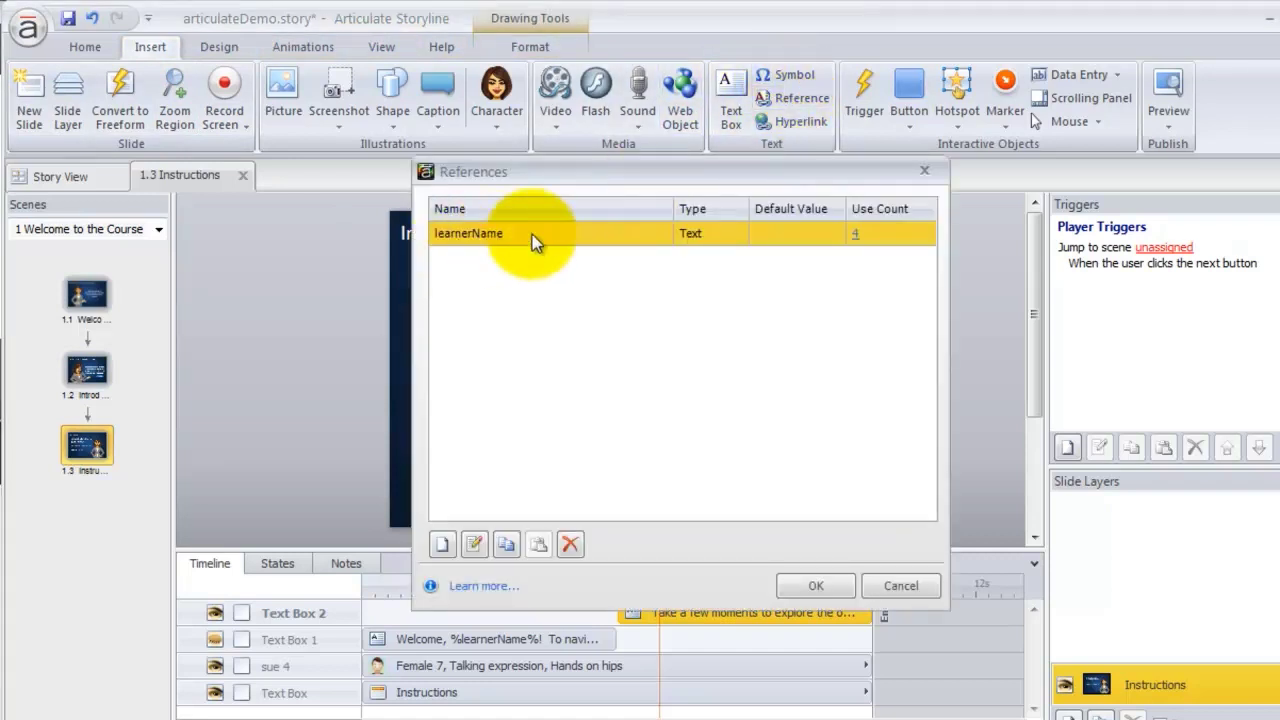
click(803, 582)
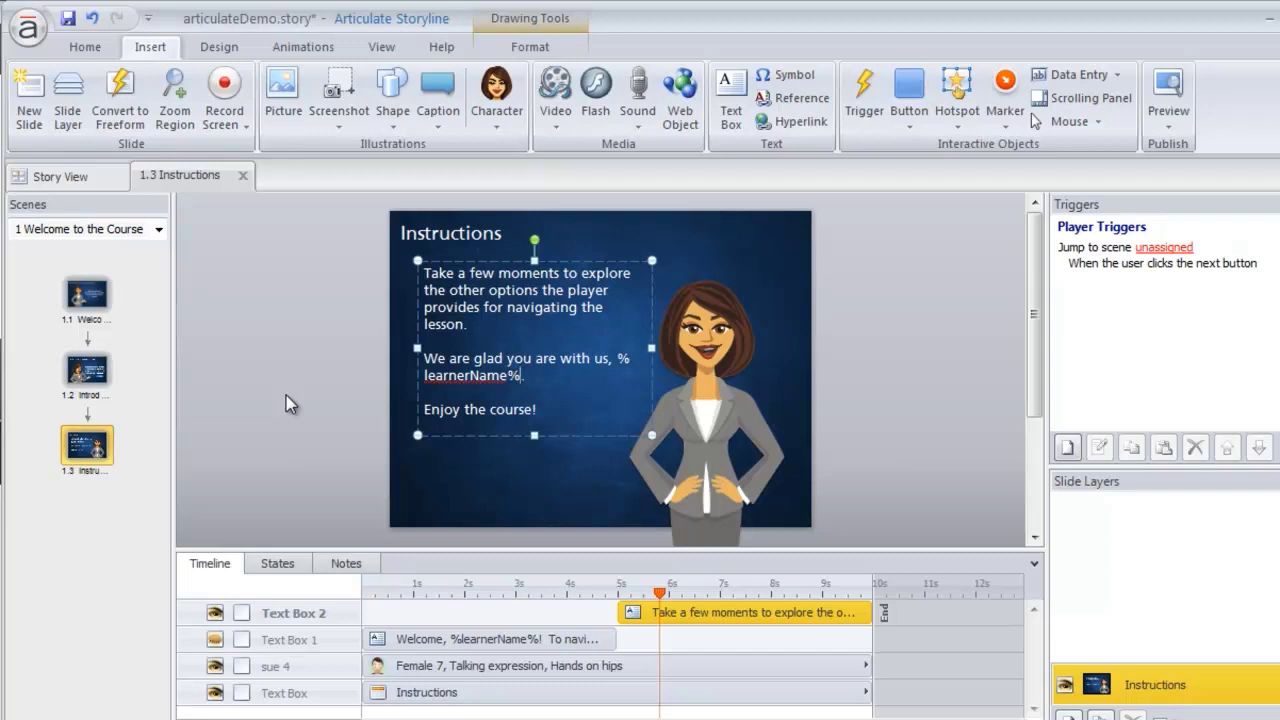
Step: Preview this scene and open and close the player's Menu and Notes panels
click(1168, 122)
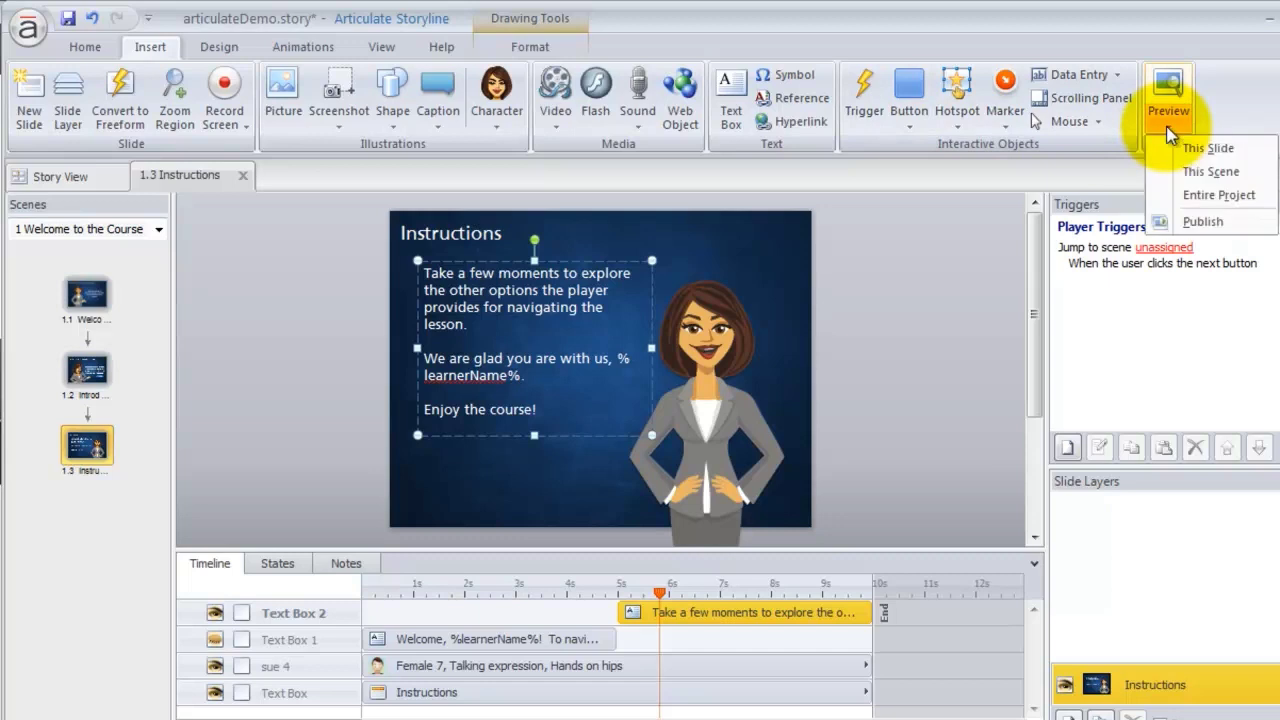
click(1195, 170)
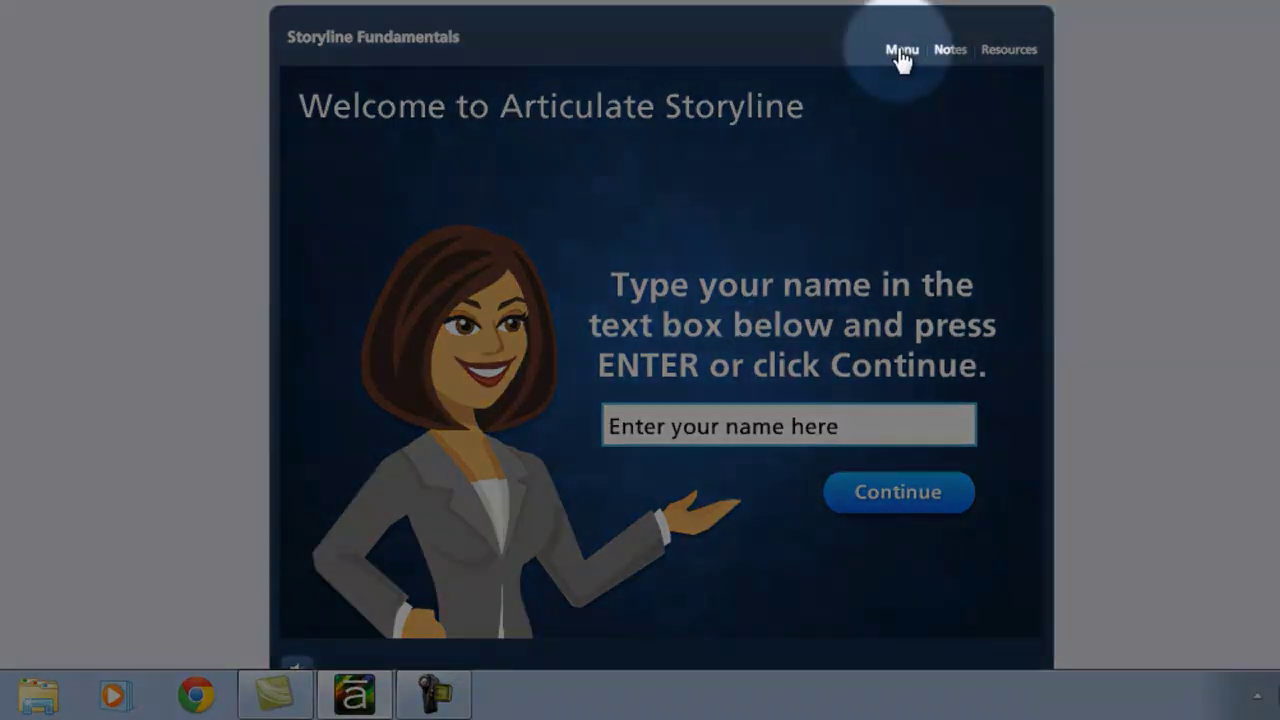
click(901, 52)
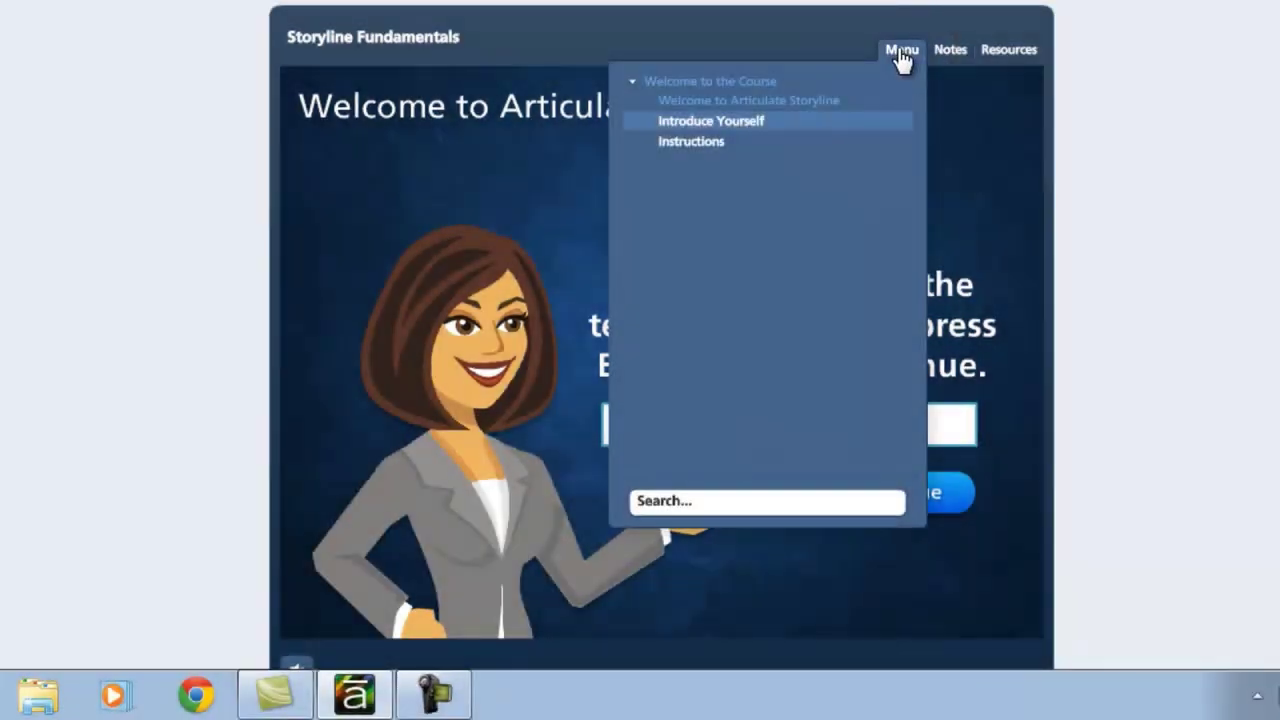
click(900, 52)
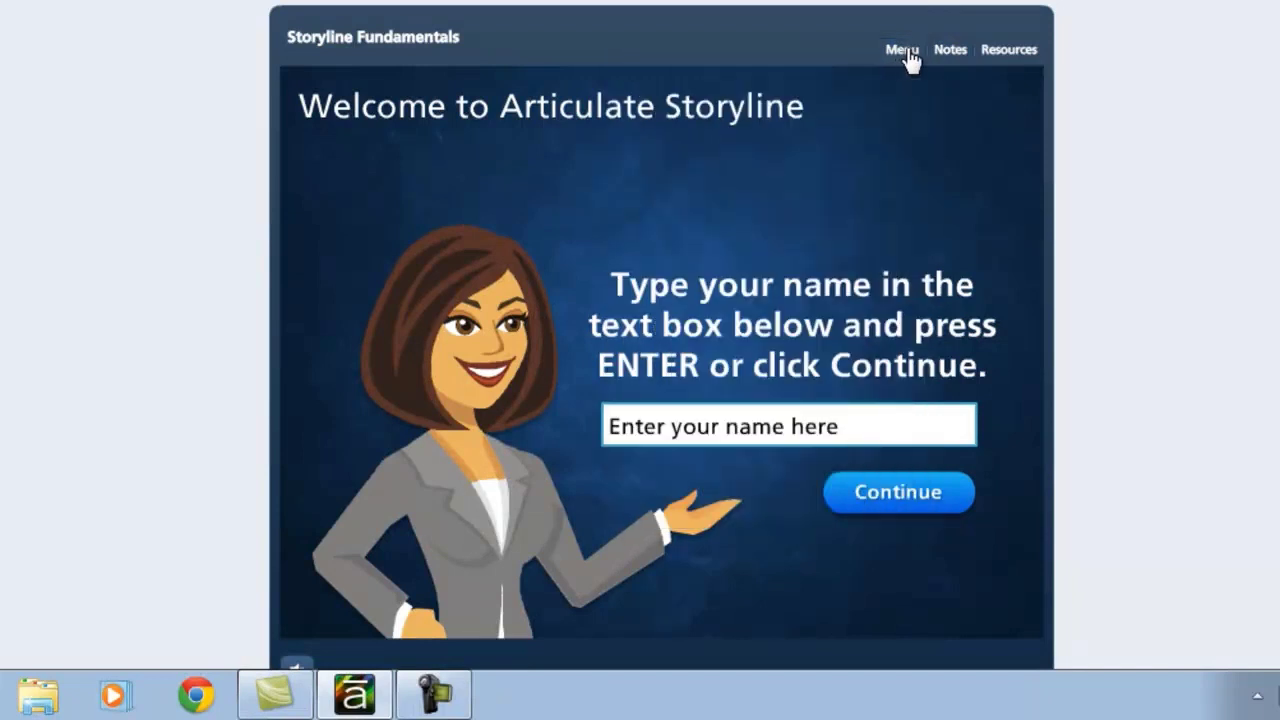
click(950, 52)
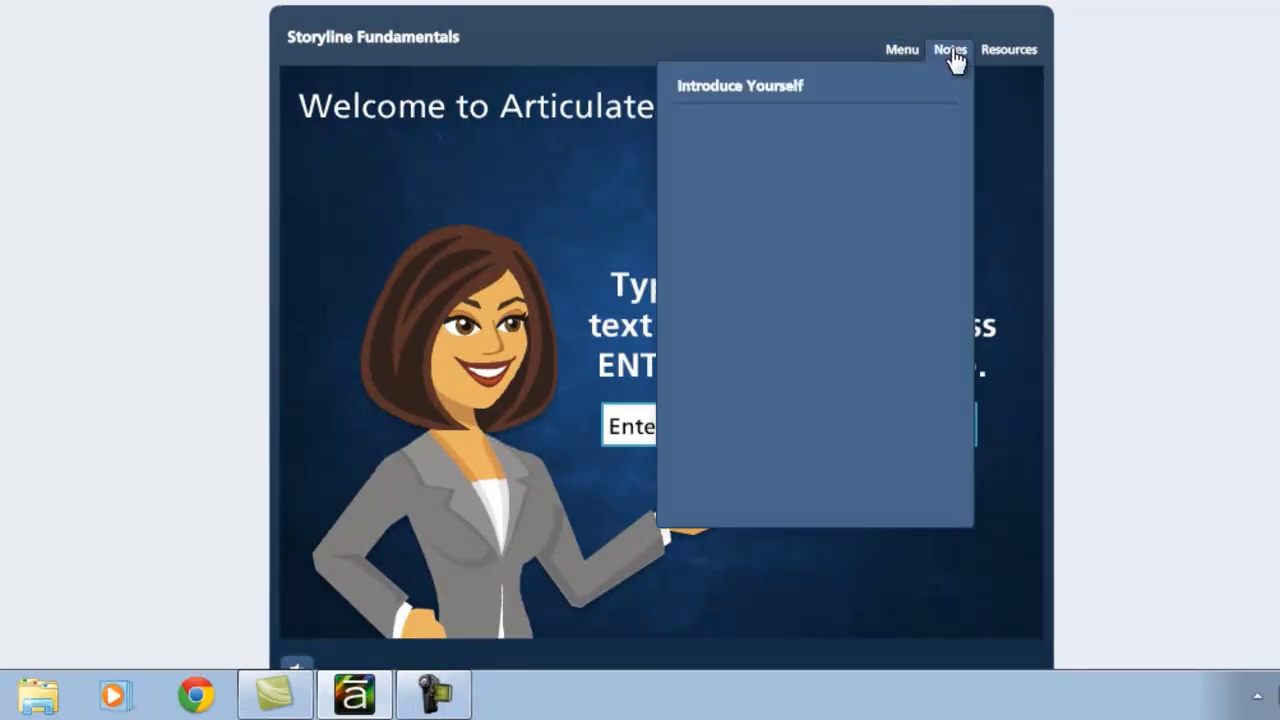
click(952, 52)
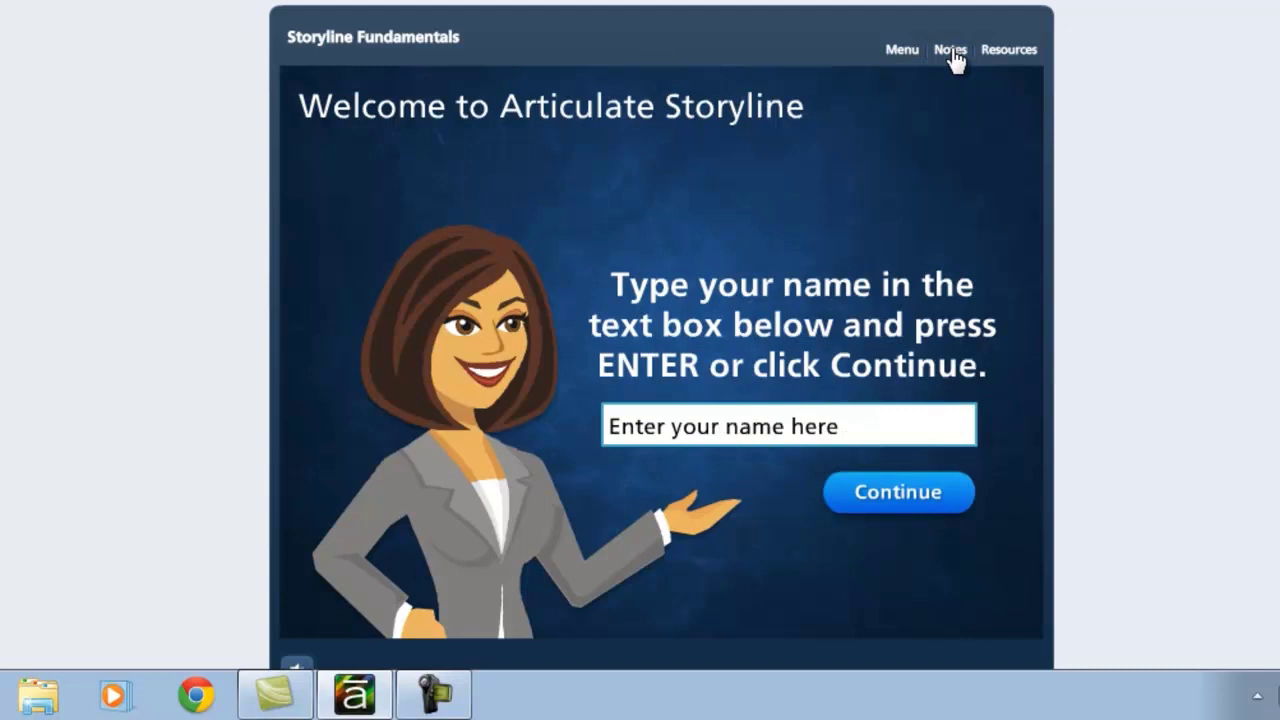
Step: Try submitting an empty name with Enter and Continue to confirm the slide won't advance
click(659, 420)
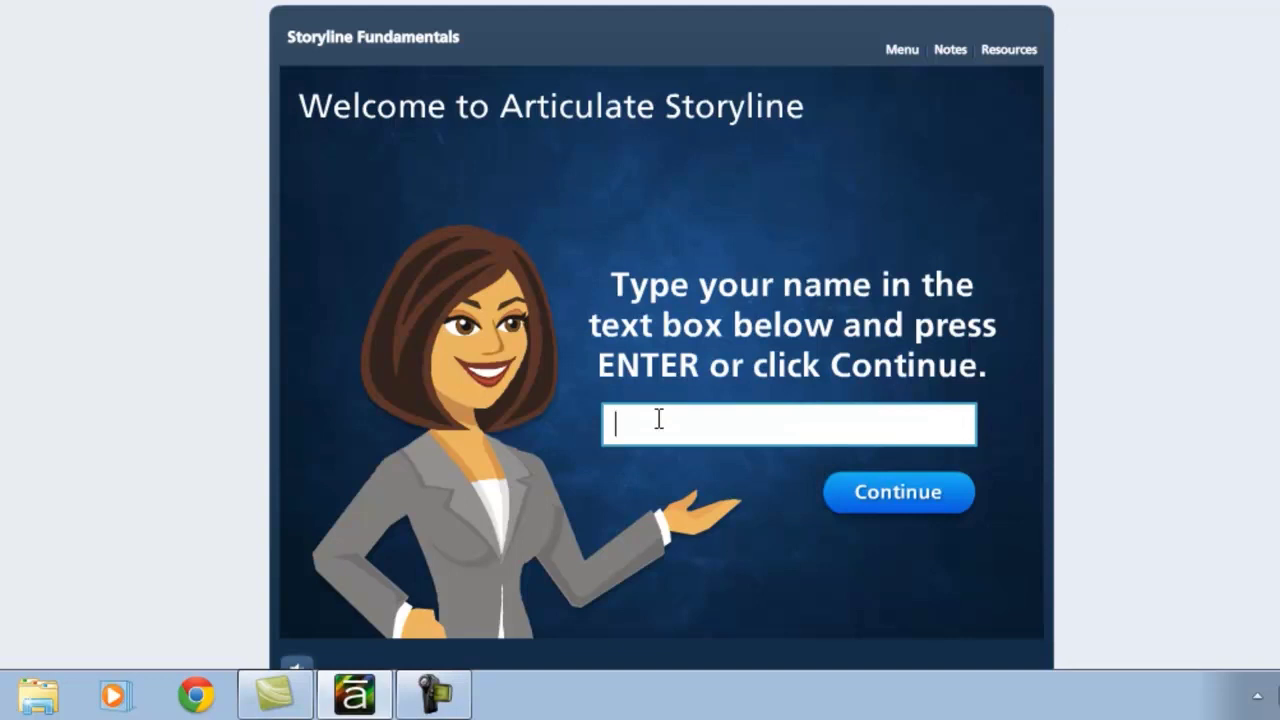
key(Return)
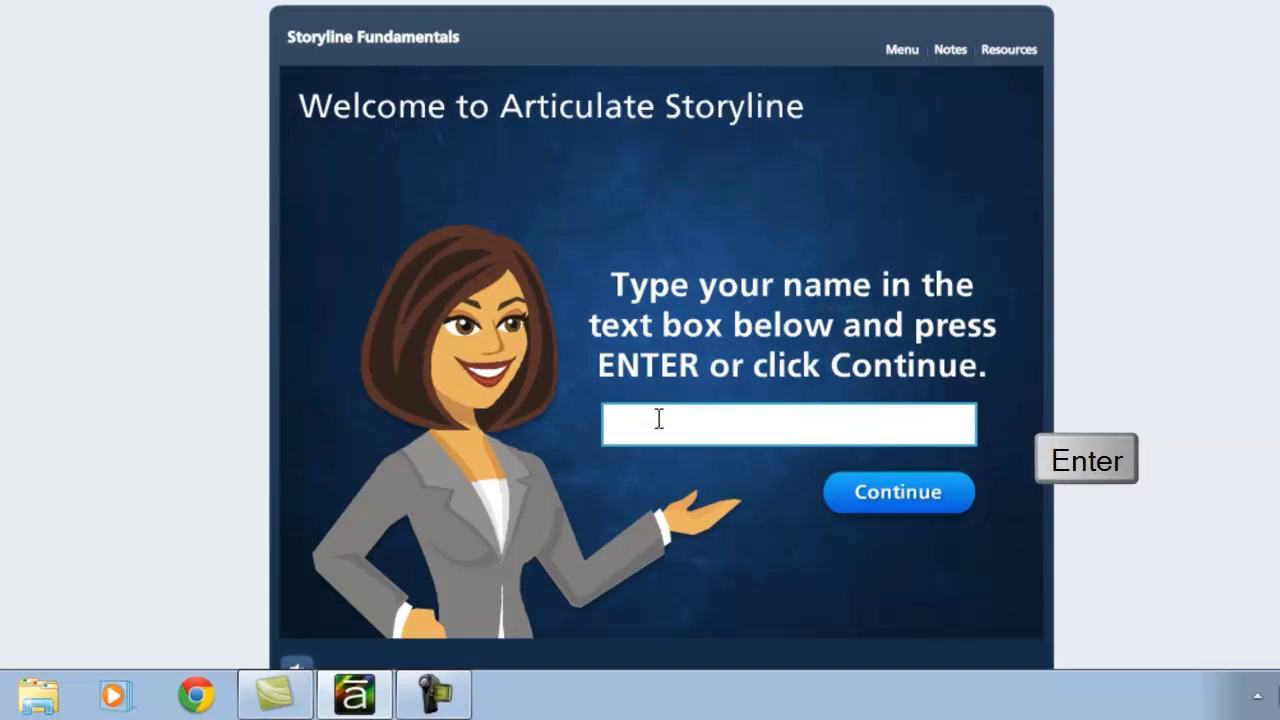
click(870, 500)
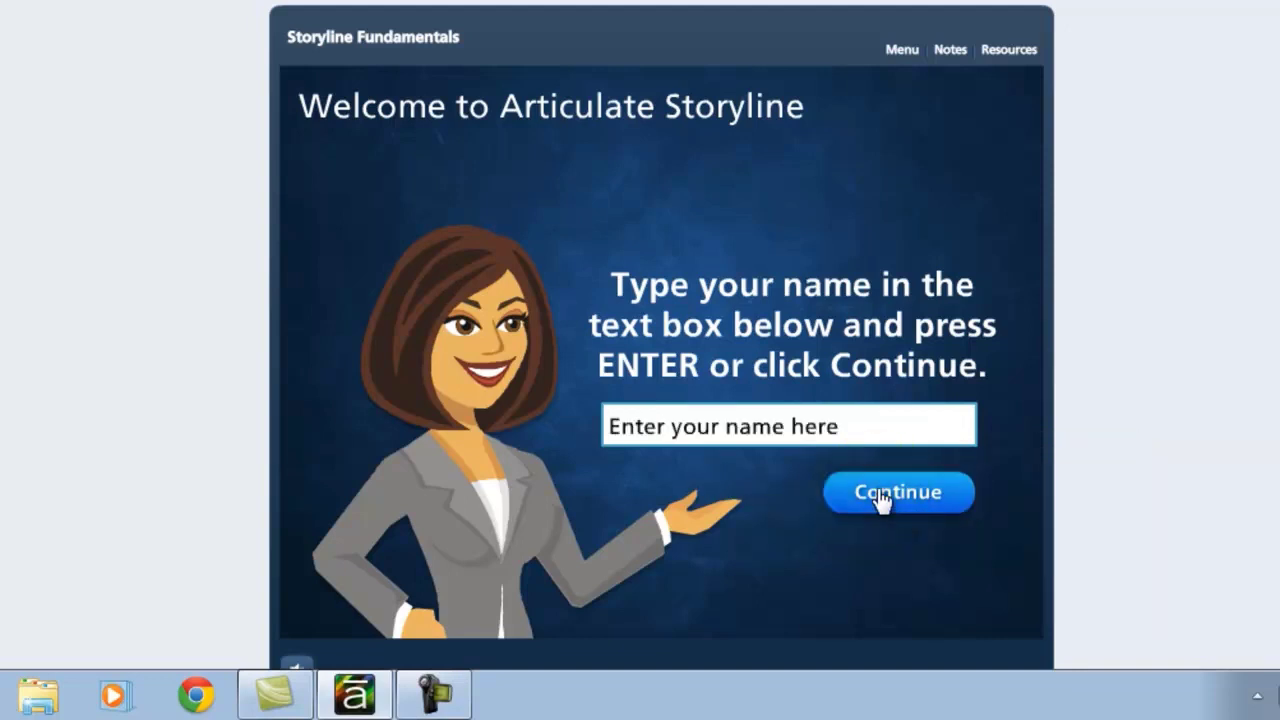
Step: Type a learner name in the name box and press Enter to reach the Instructions slide
click(678, 427)
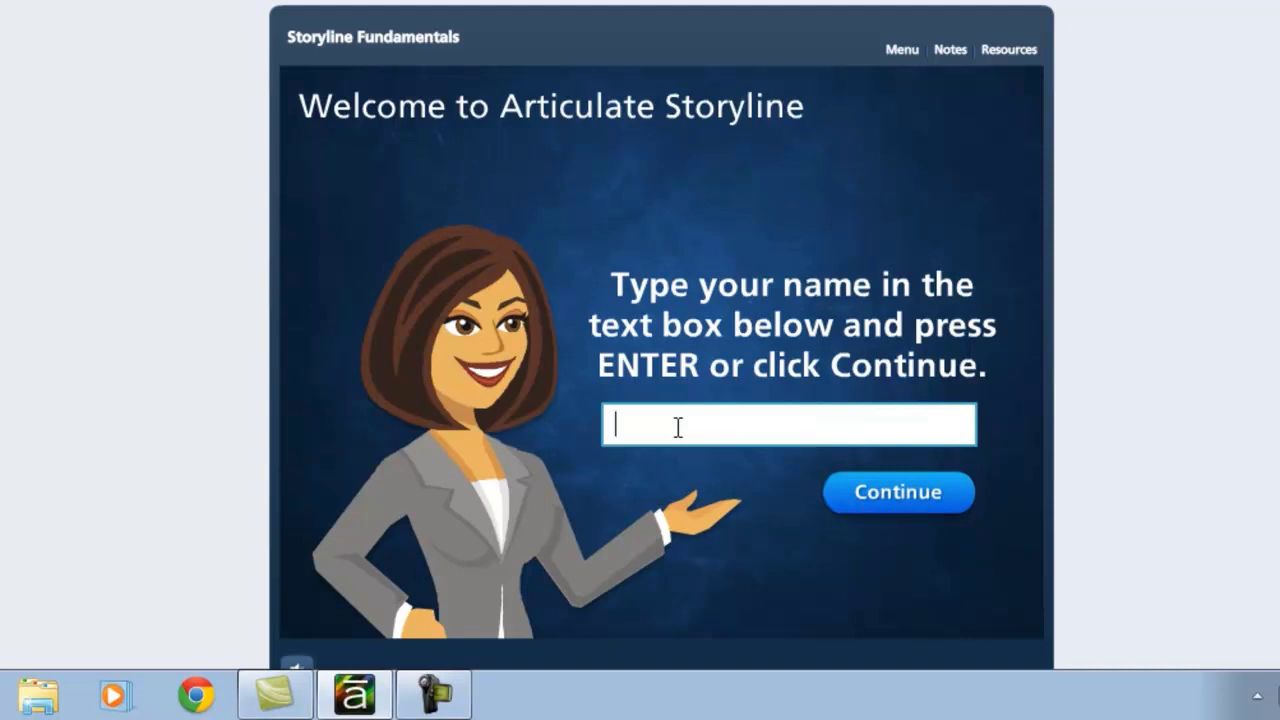
text(Mark)
key(Return)
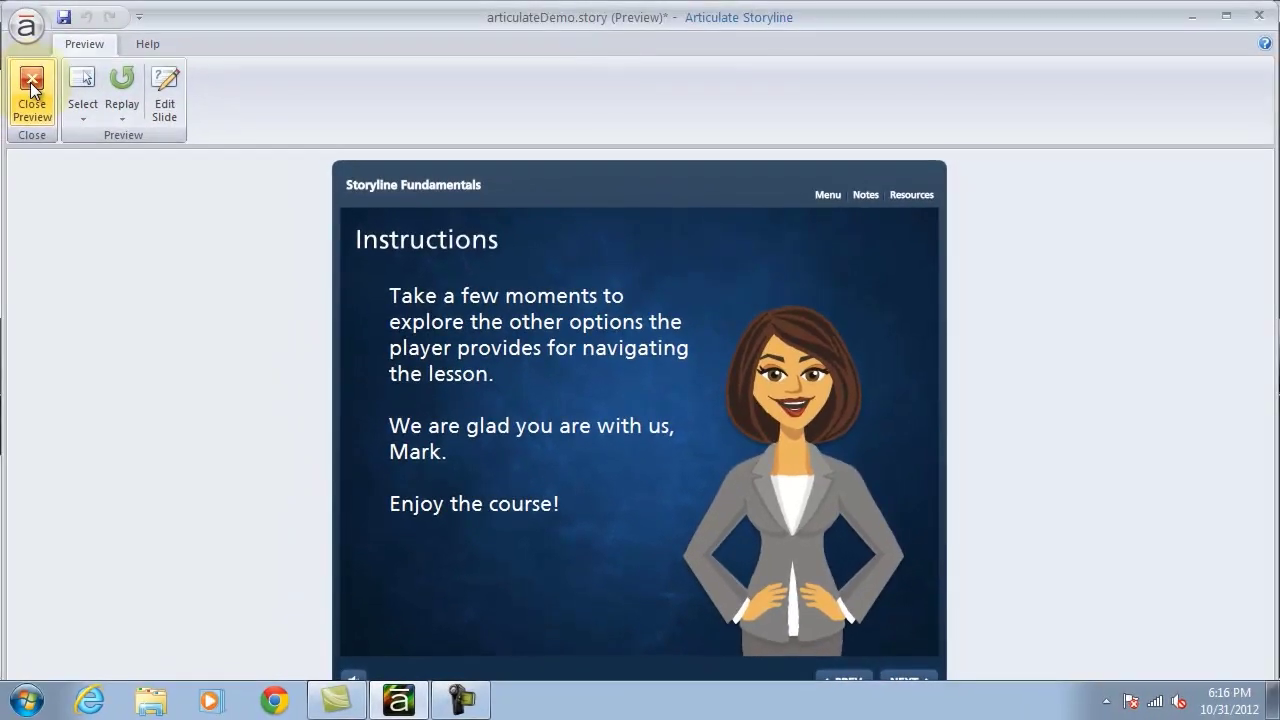
Step: Close the preview and unhide Text Box 1 (the Welcome greeting) on slide 1.3
click(31, 88)
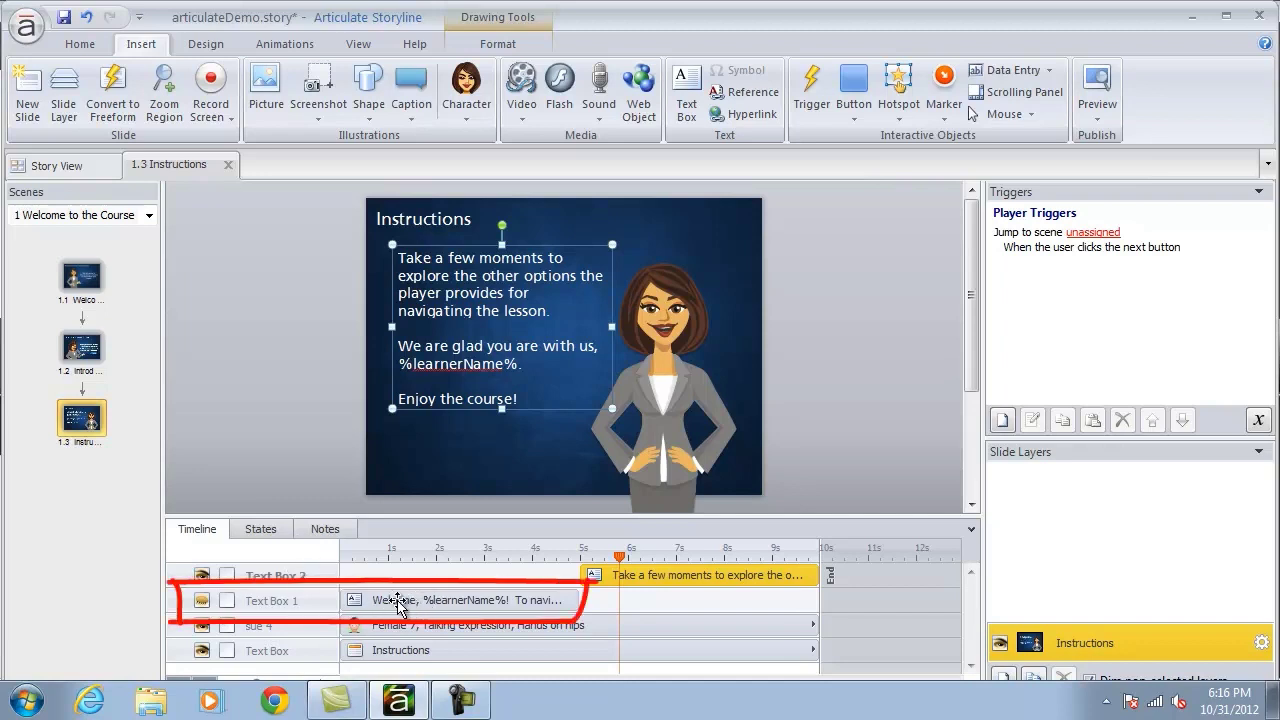
click(203, 601)
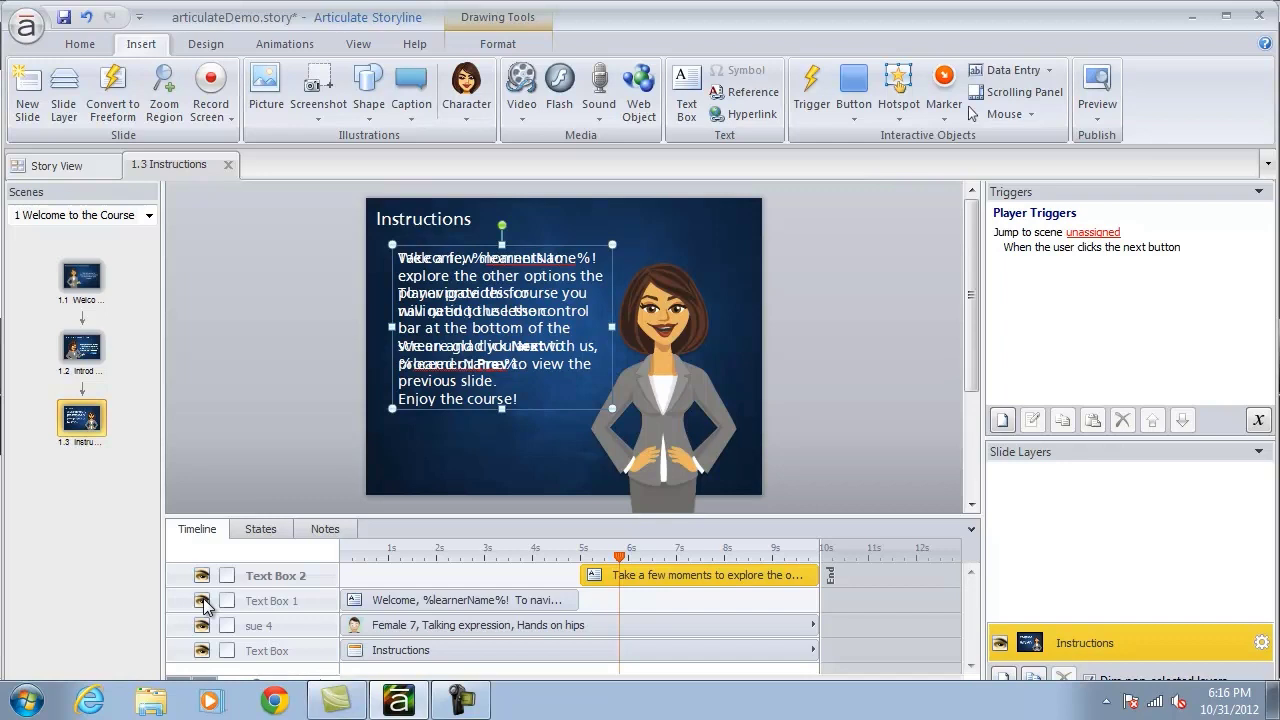
Step: Preview the scene again, enter a learner name and continue to the Instructions slide
click(1095, 118)
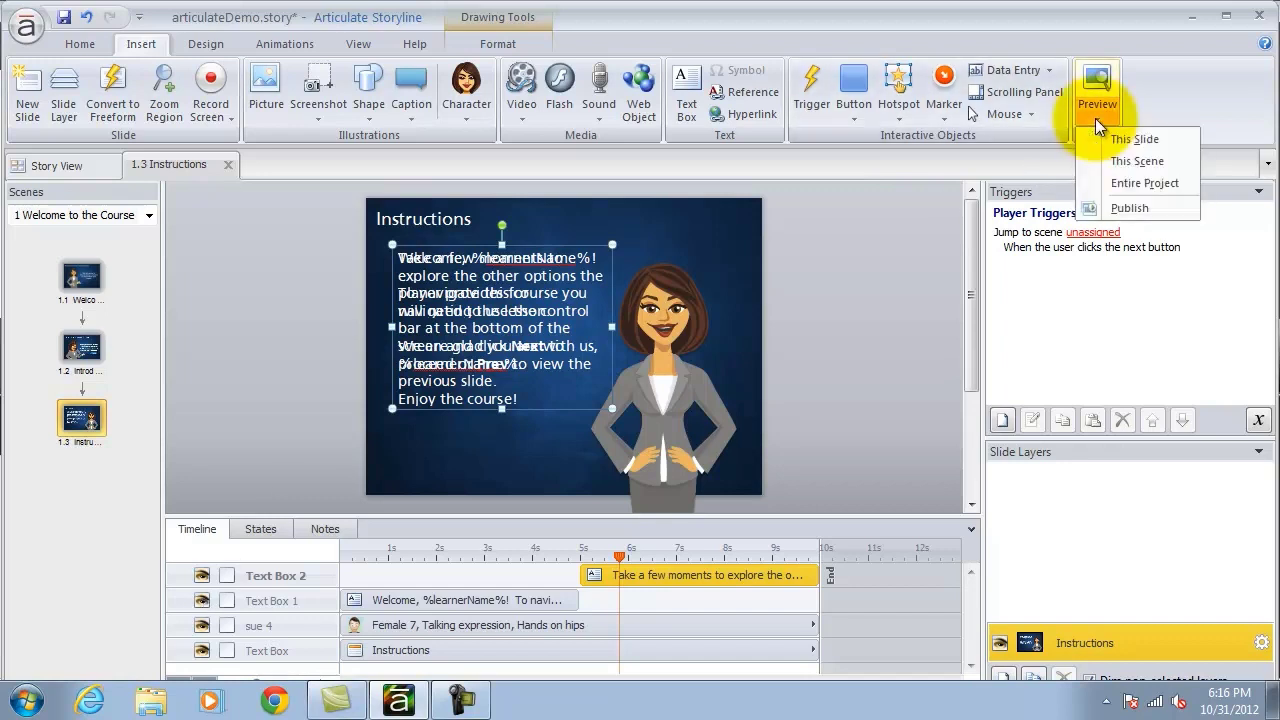
click(1115, 160)
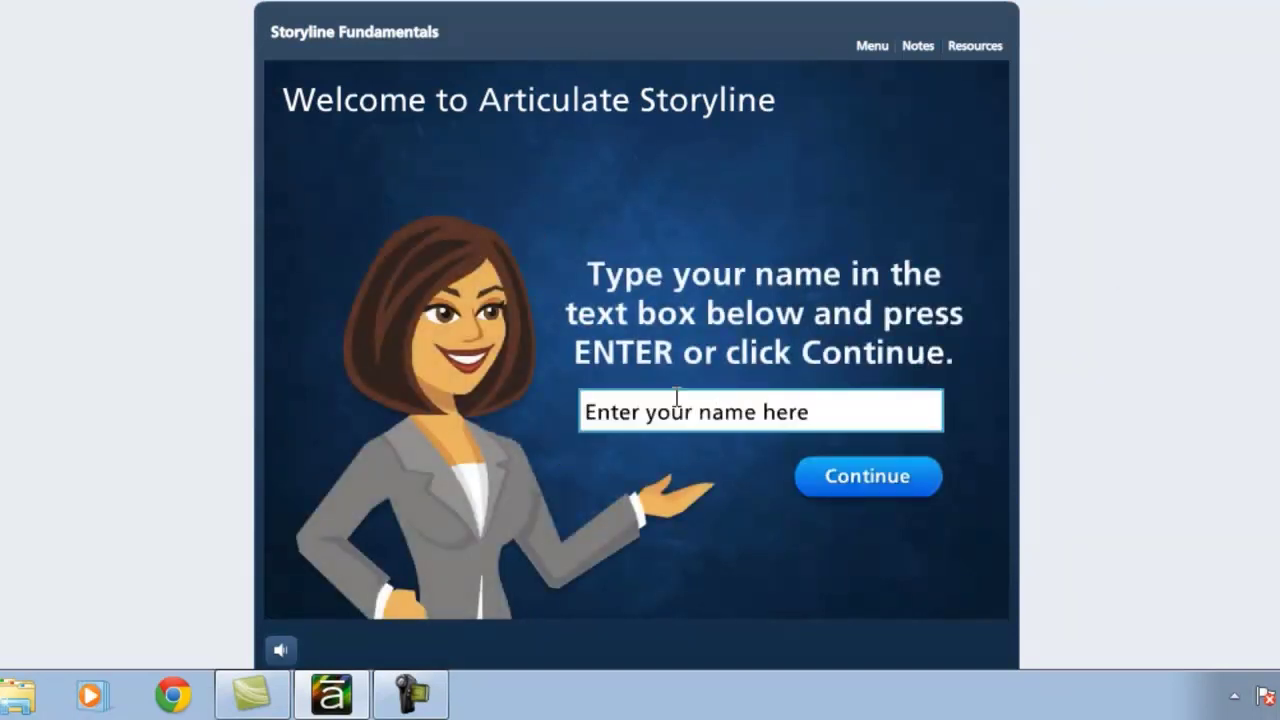
click(673, 405)
text(Ma)
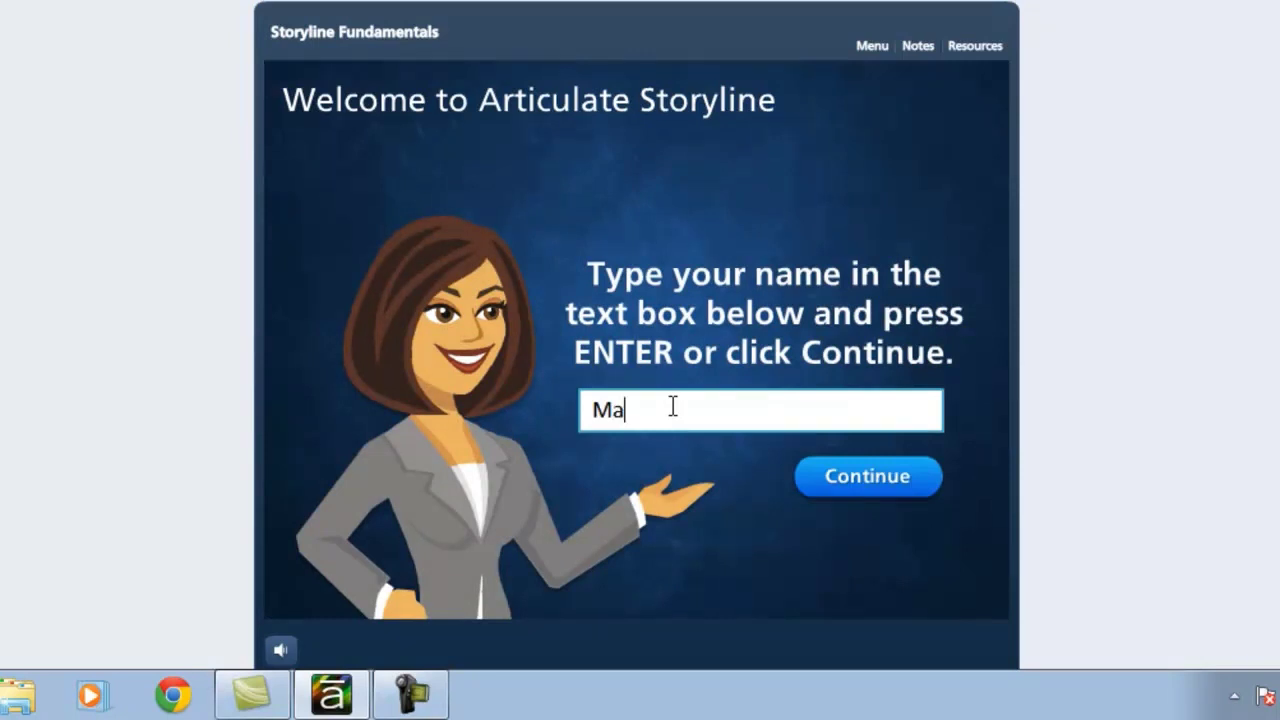
text(rk)
click(866, 478)
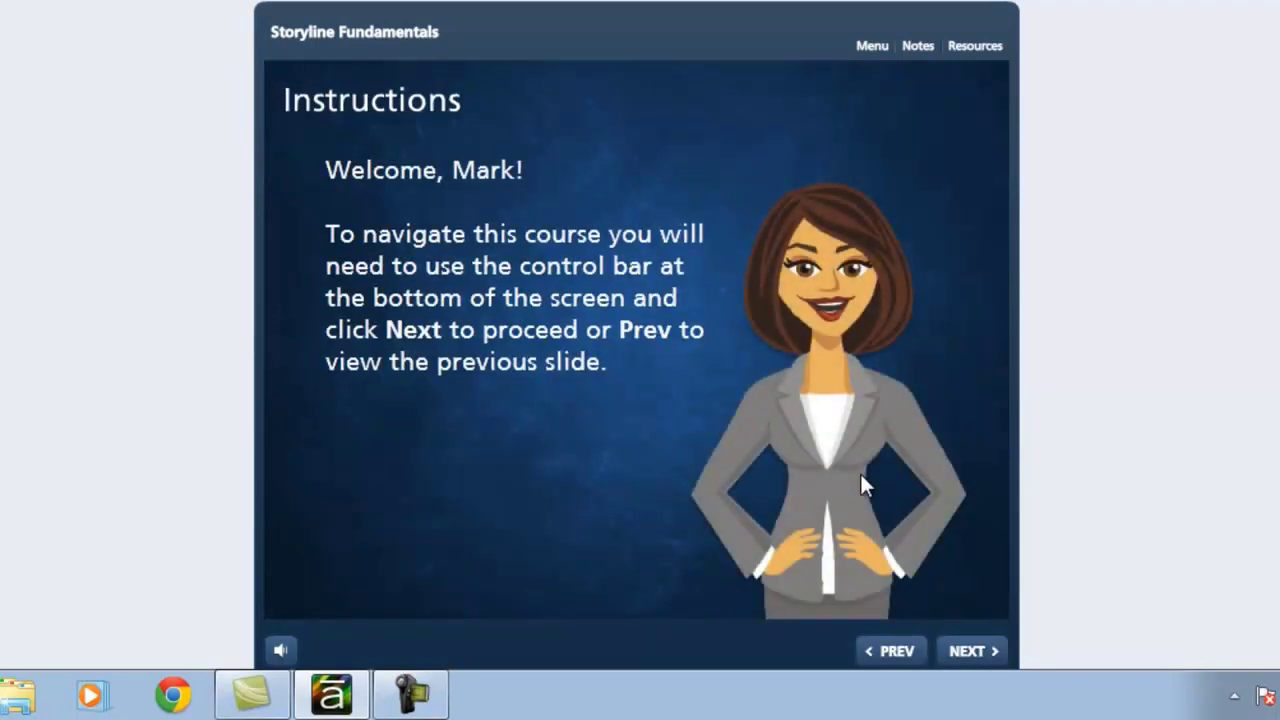